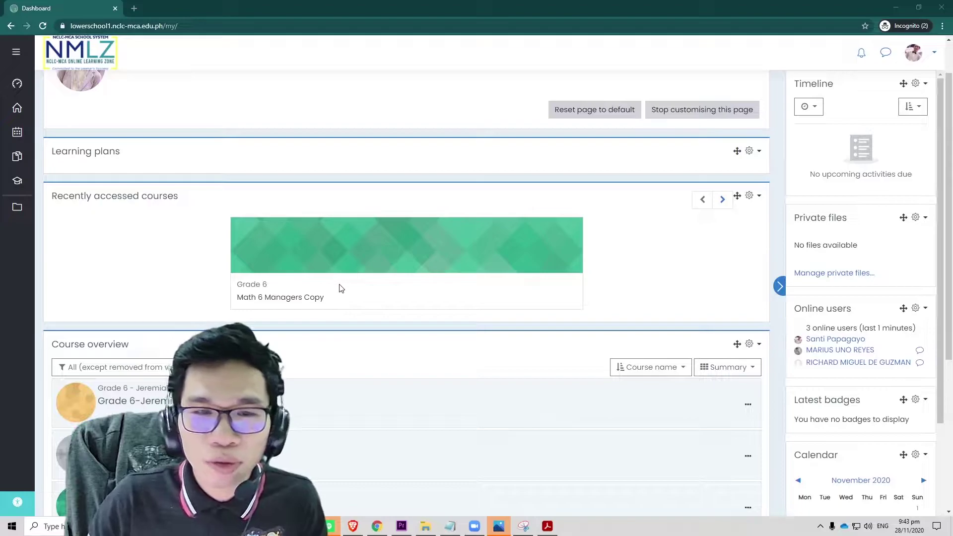
Open the Math 6 Managers Copy course and add a new H5P activity to its general section
click(307, 297)
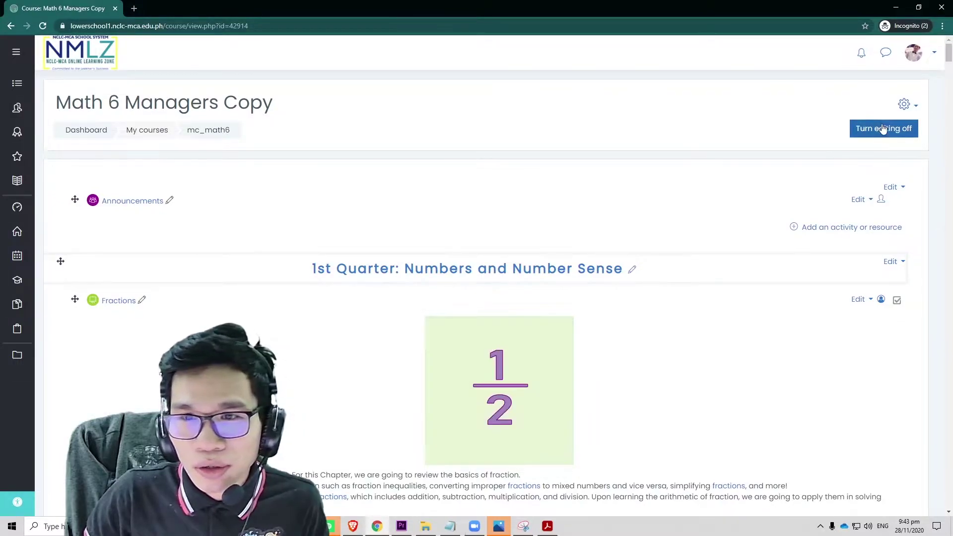
click(834, 229)
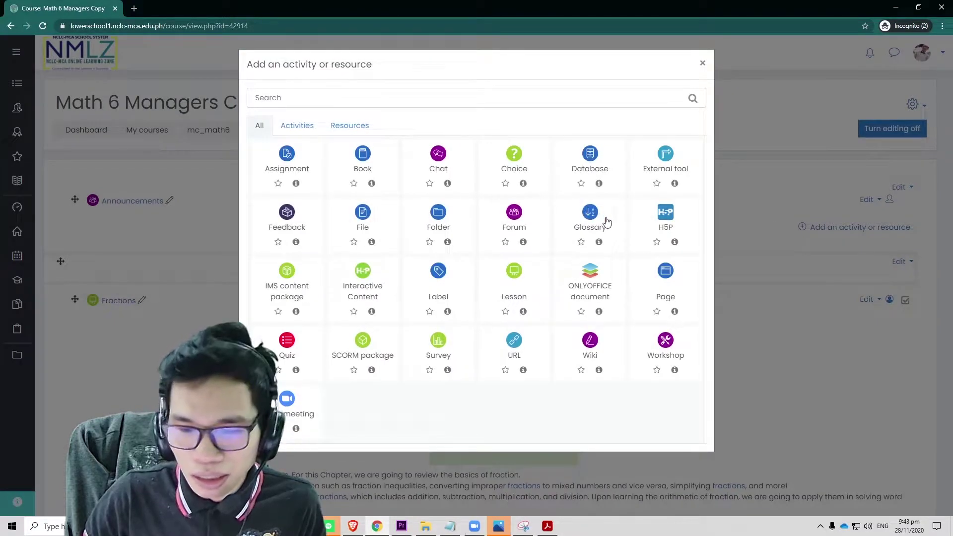
click(664, 222)
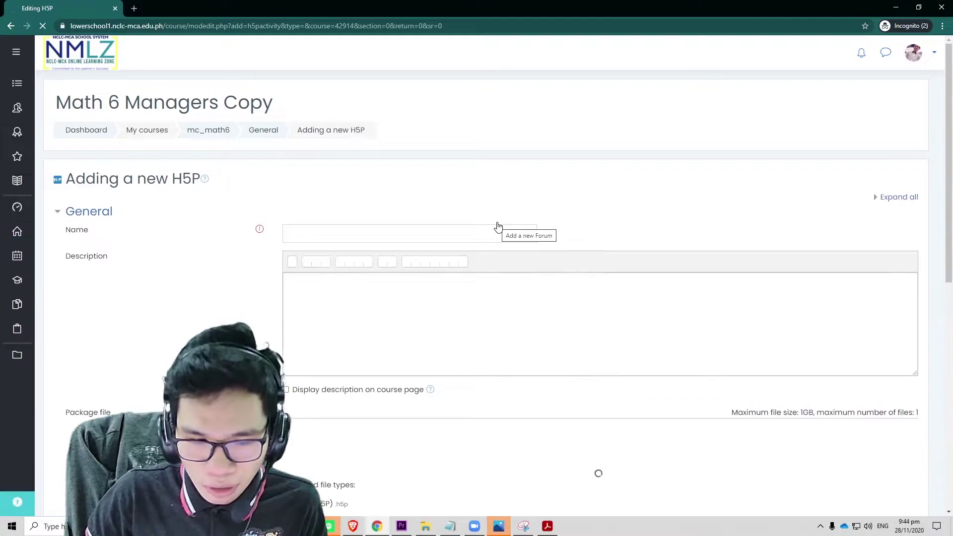
Clear the restored fraction image draft from the description by deleting all of its HTML source
click(481, 236)
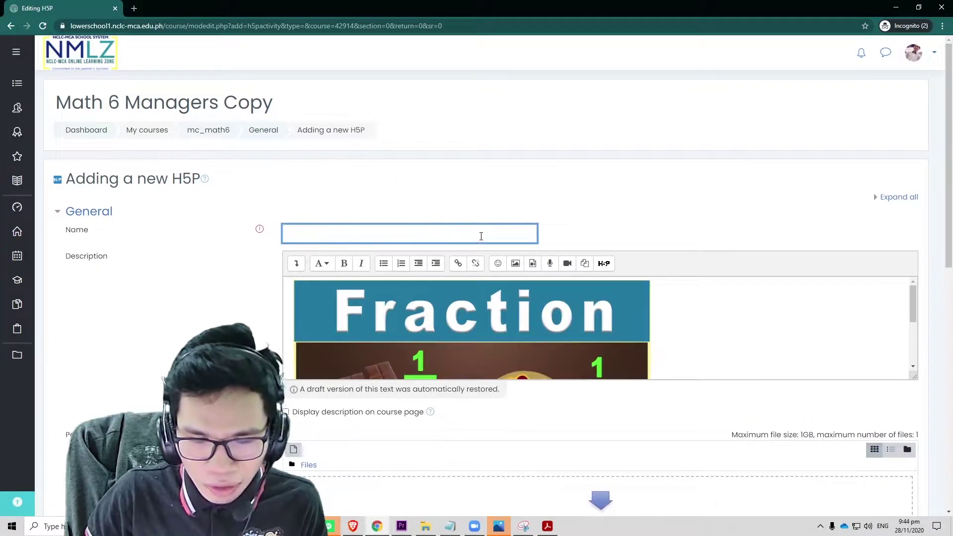
scroll(481, 237, down, 4)
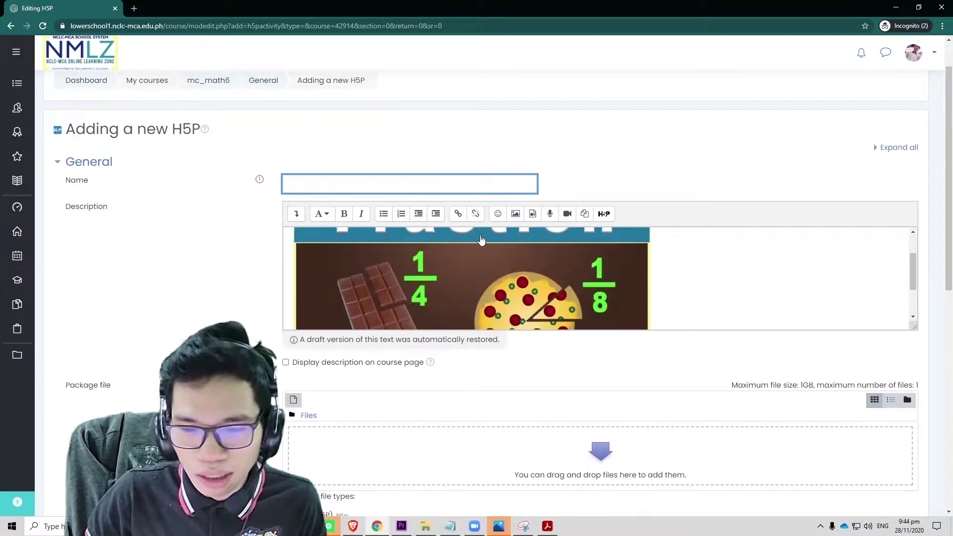
scroll(481, 241, up, 2)
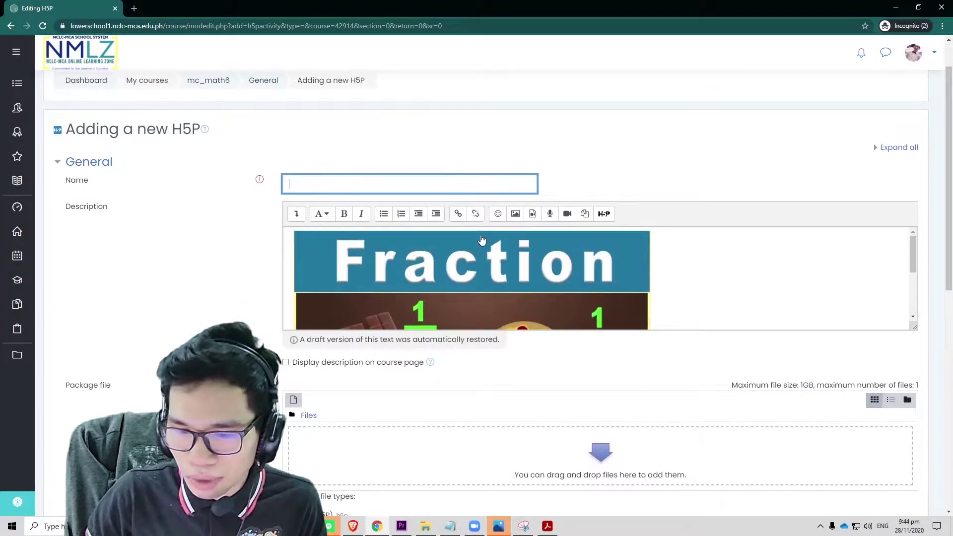
click(296, 219)
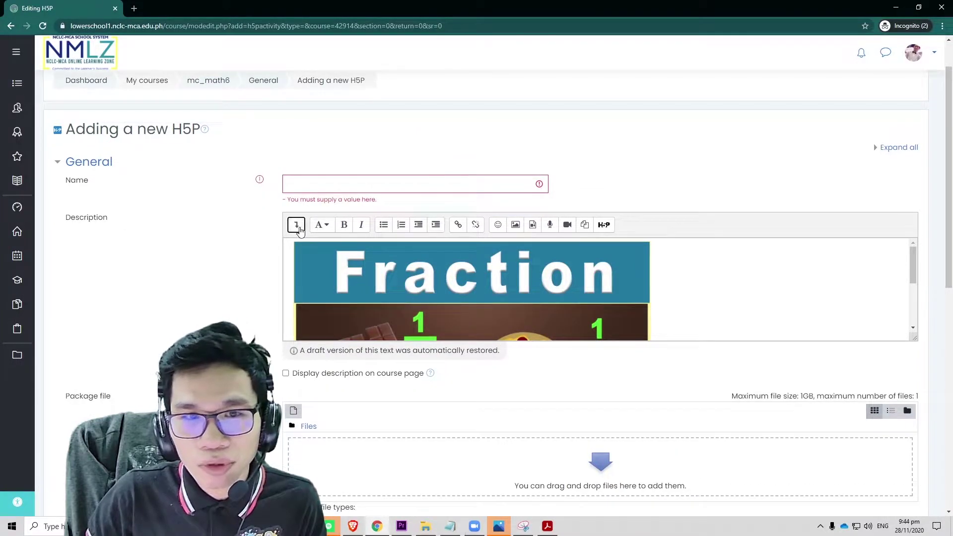
click(299, 229)
click(580, 250)
key(ctrl+a)
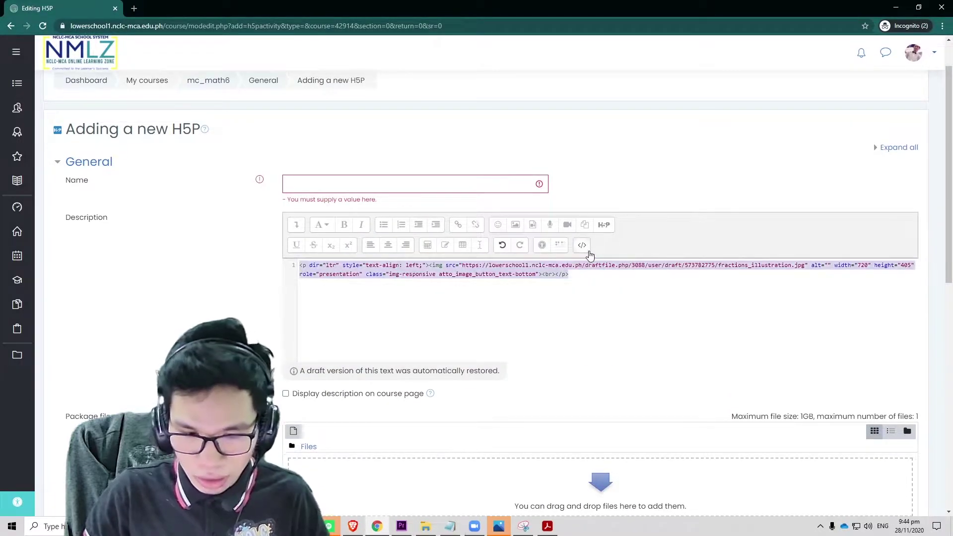
key(BackSpace)
Name the H5P activity "Clothing and Apparell"
click(399, 185)
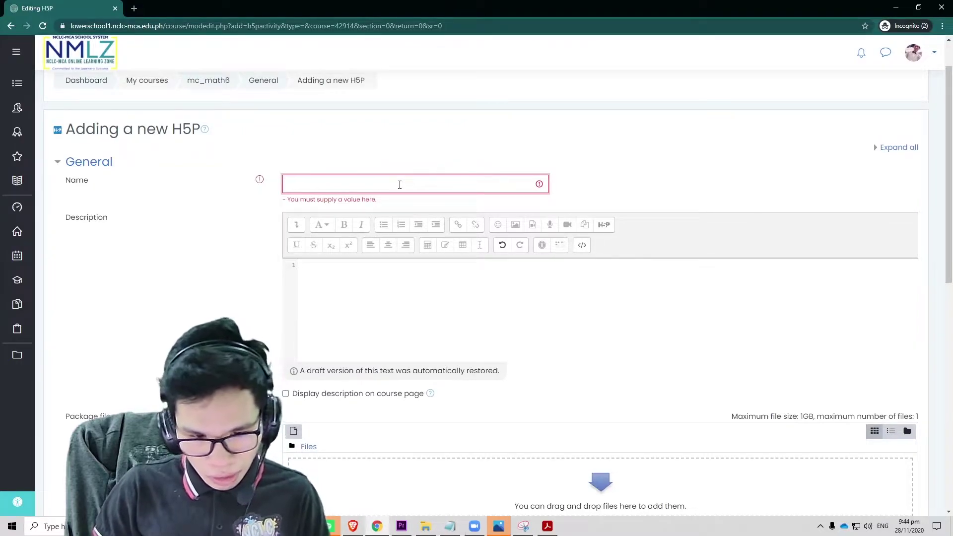
text(Clothings and Apparells)
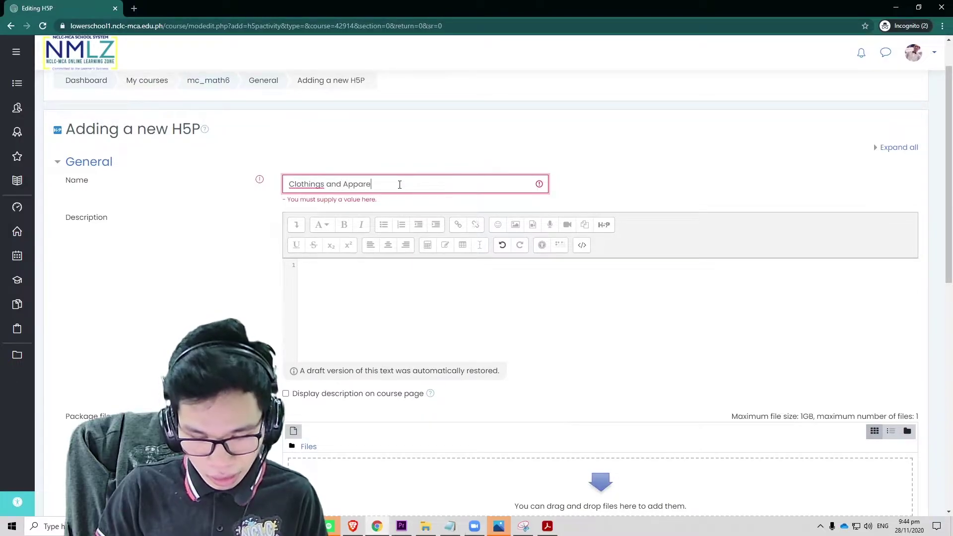
right_click(308, 185)
click(341, 193)
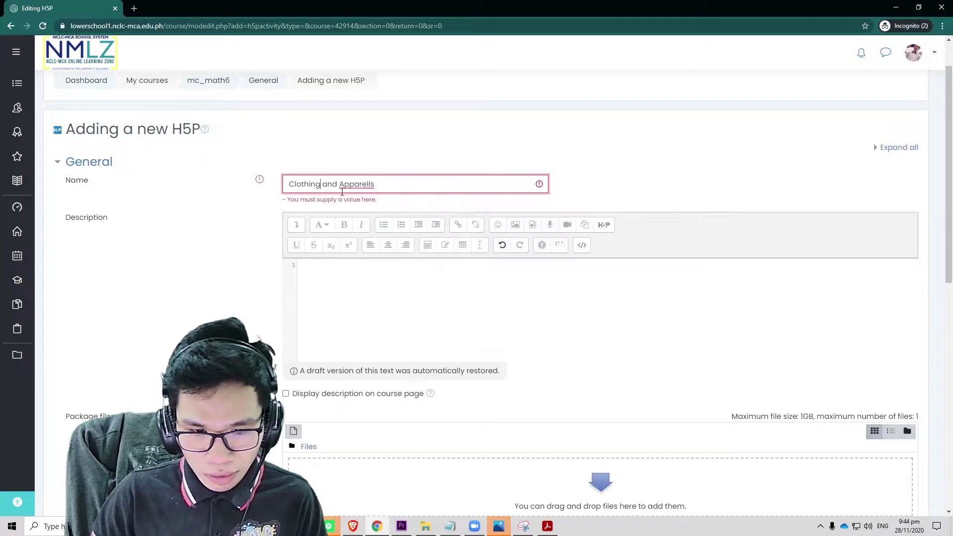
right_click(355, 187)
click(383, 184)
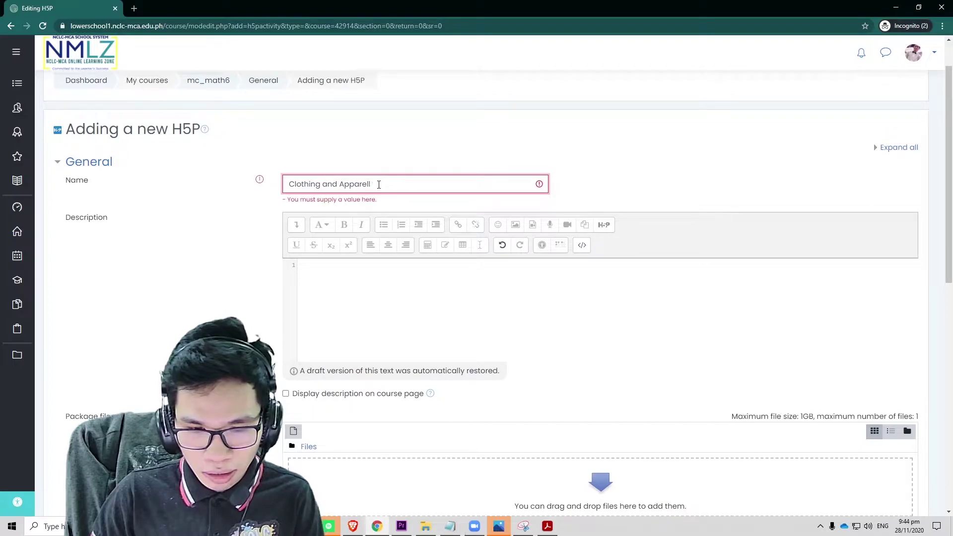
Switch the description editor from HTML source back to visual editing
click(441, 311)
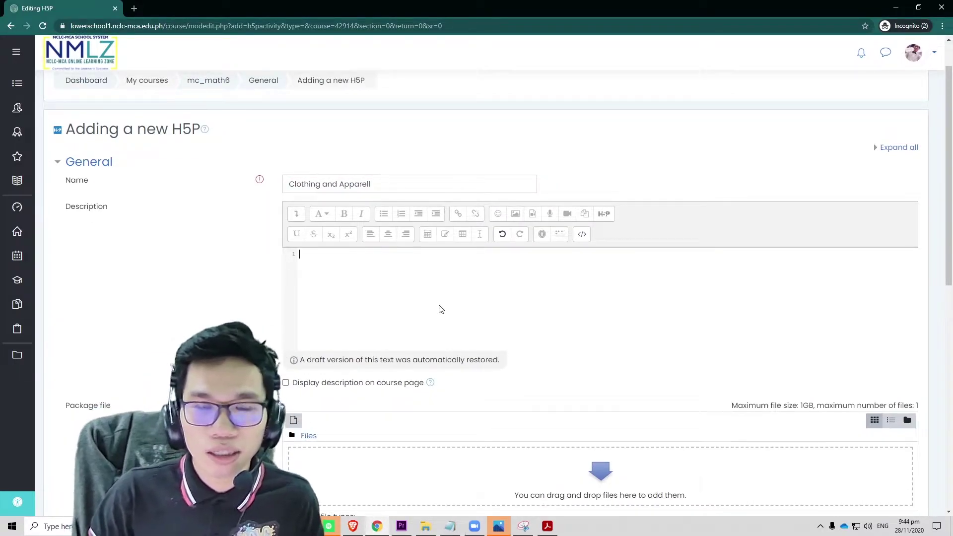
scroll(441, 309, down, 2)
scroll(441, 308, up, 2)
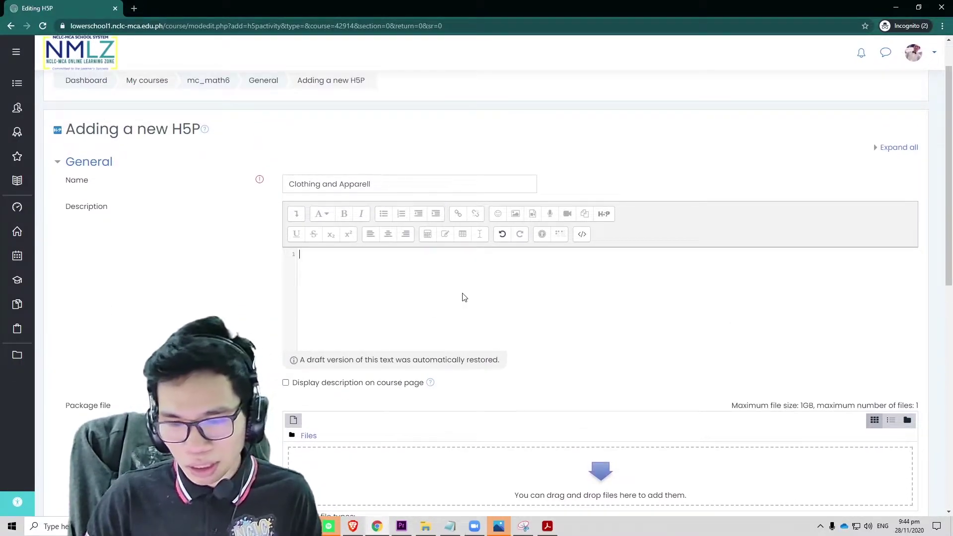
click(583, 236)
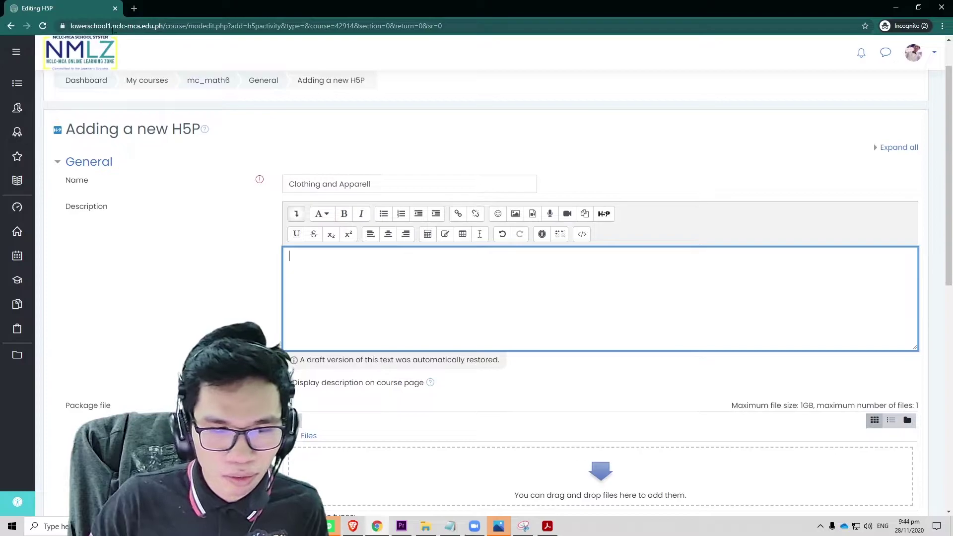
Search Google Images for "clothing" in a new browser tab
click(134, 9)
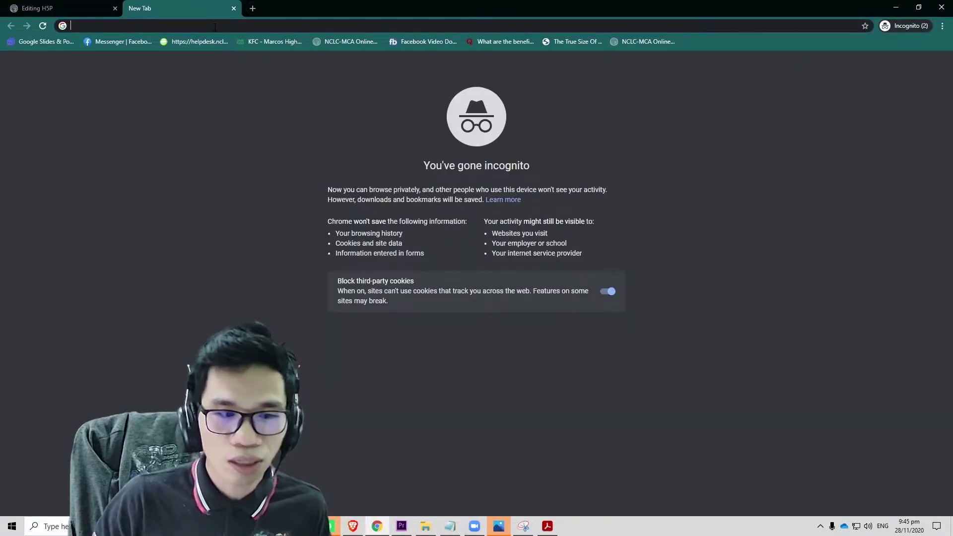
text(clothing)
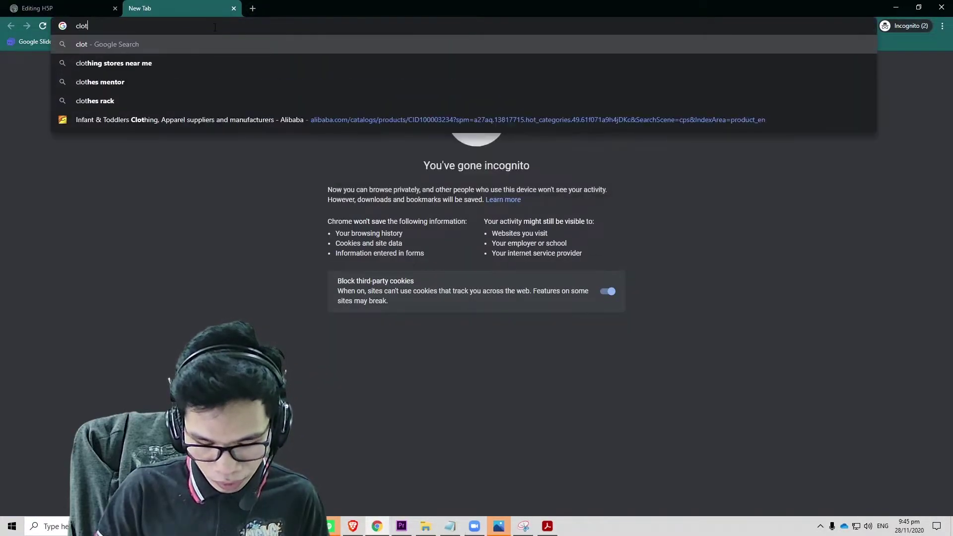
key(Return)
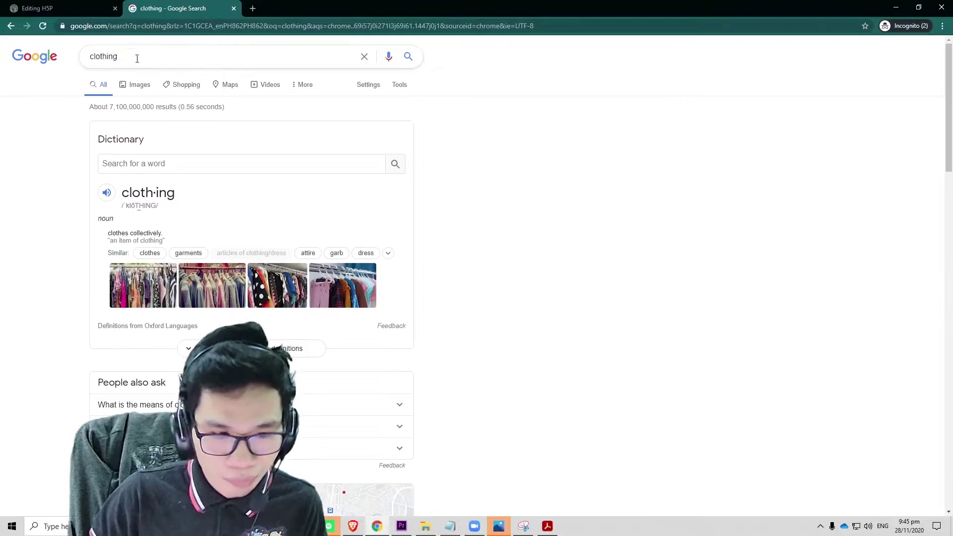
click(130, 88)
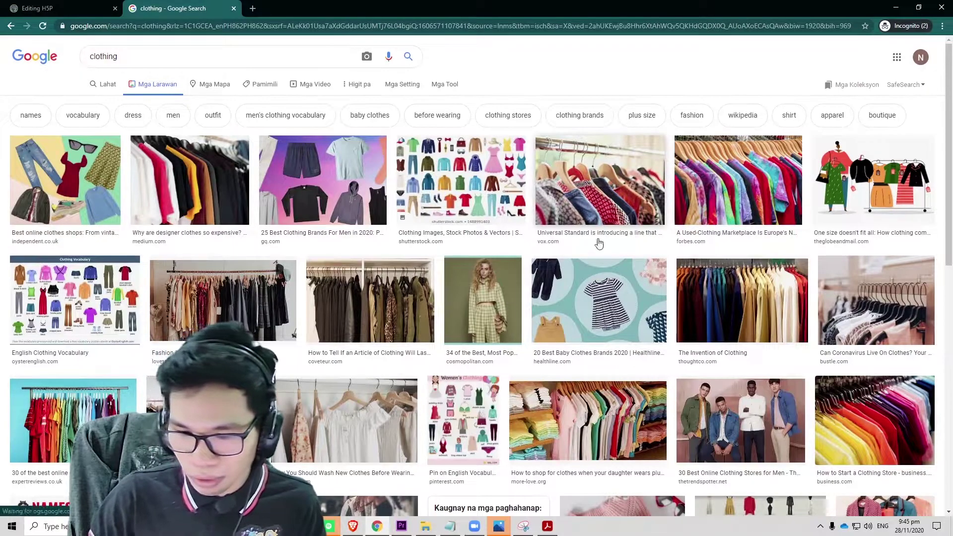
Open the Healthline baby clothes picture with the striped dress as a standalone image in its own tab
click(561, 284)
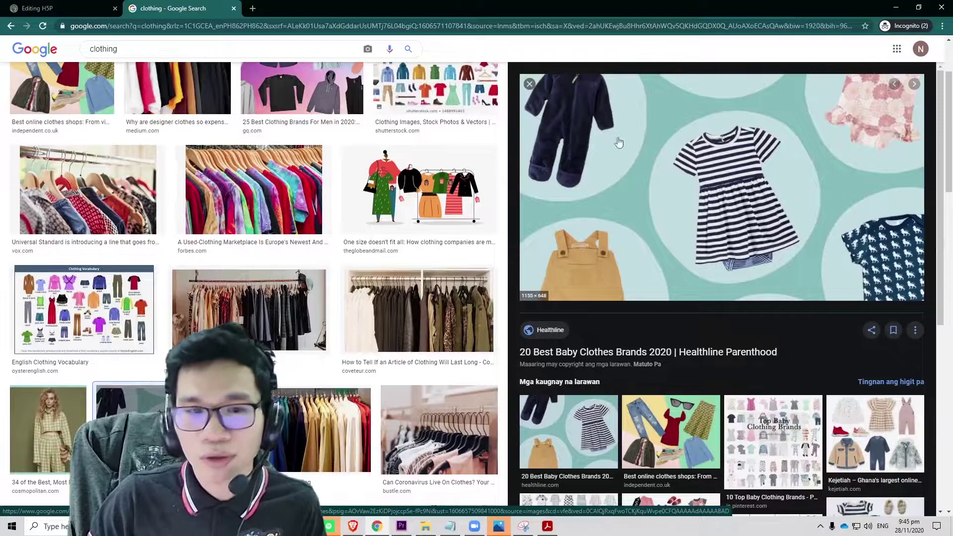
right_click(669, 146)
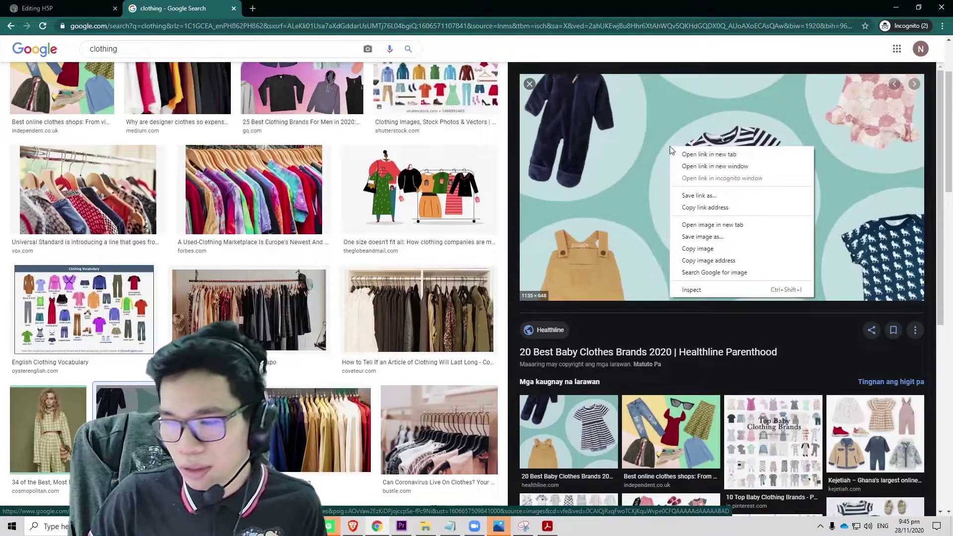
click(720, 227)
click(285, 13)
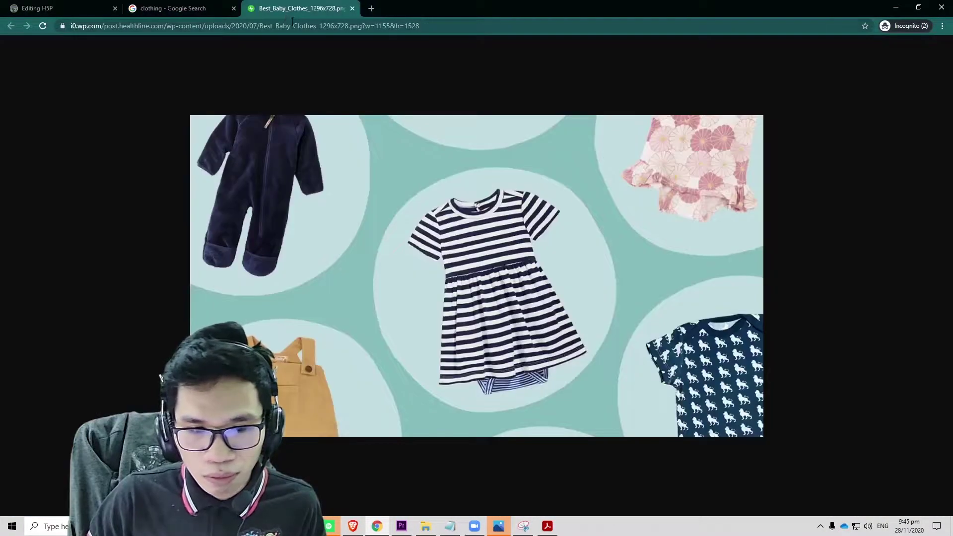
Start inserting an image in the H5P activity's description, using the copied web address of the baby clothes picture as its URL
click(36, 9)
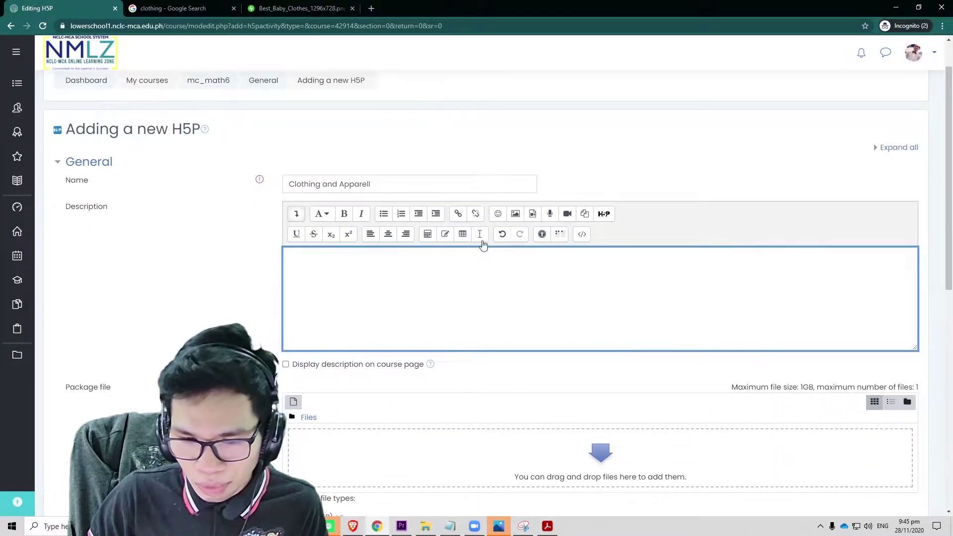
click(516, 218)
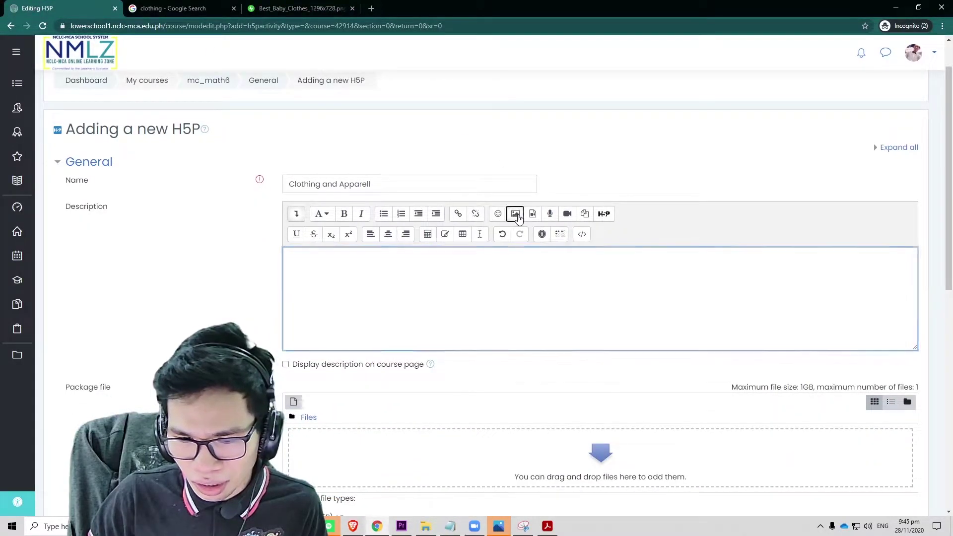
click(460, 227)
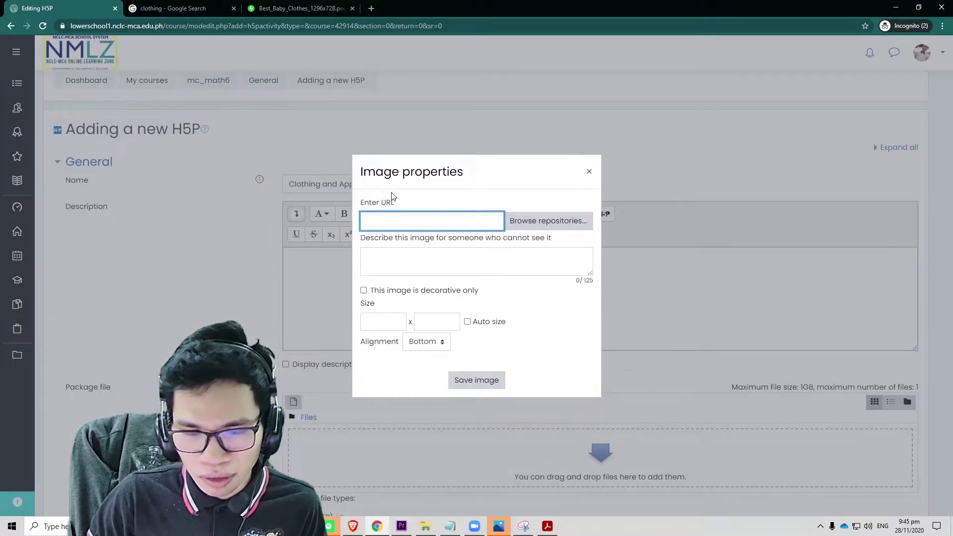
click(271, 15)
drag(452, 22, 63, 20)
drag(441, 26, 38, 30)
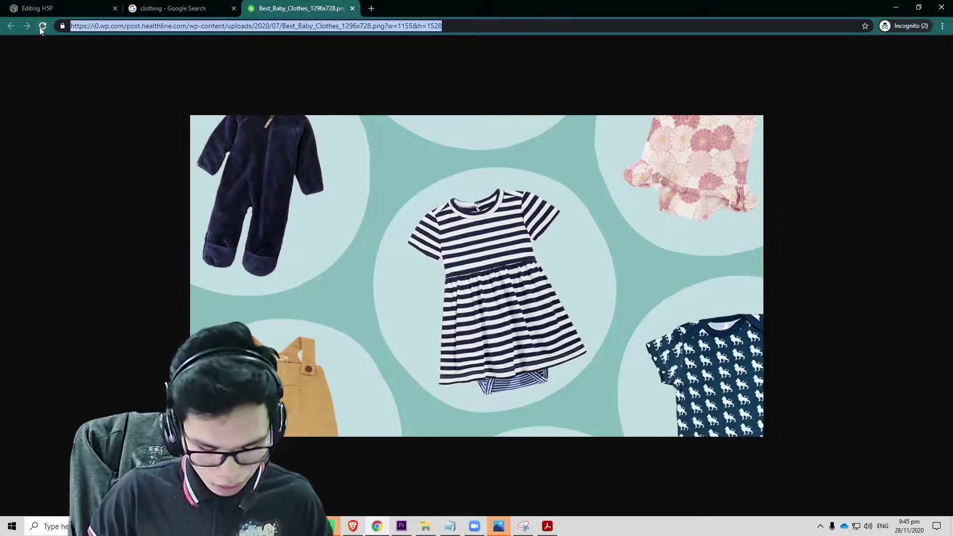
click(92, 10)
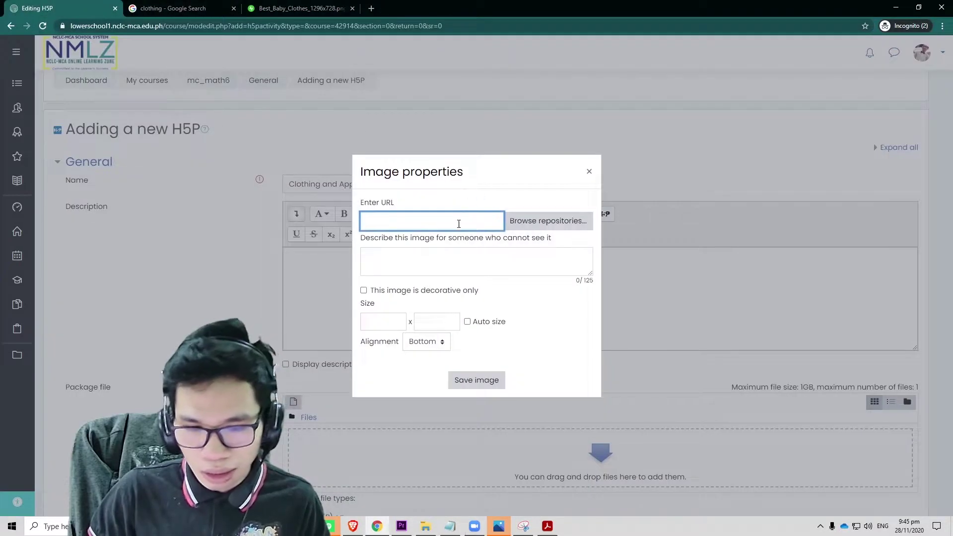
key(ctrl+v)
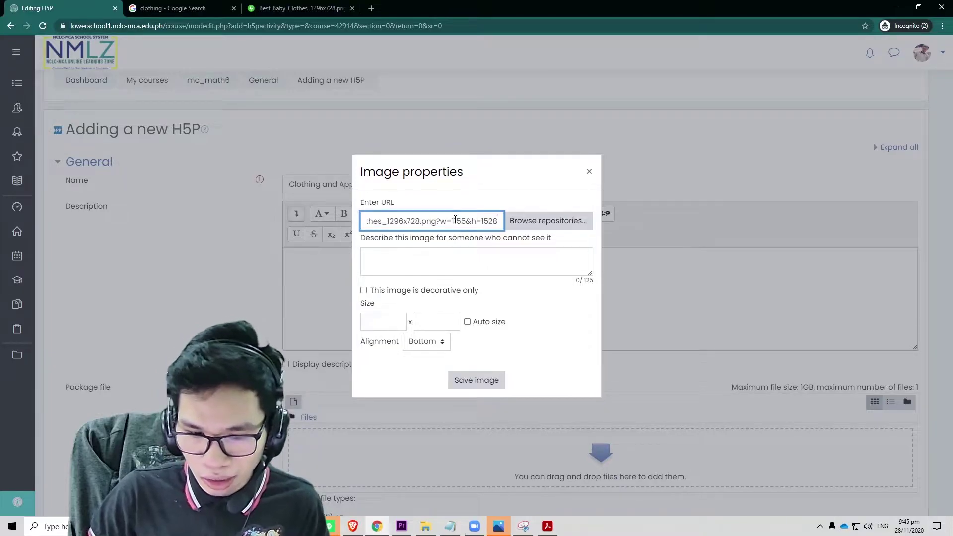
click(364, 291)
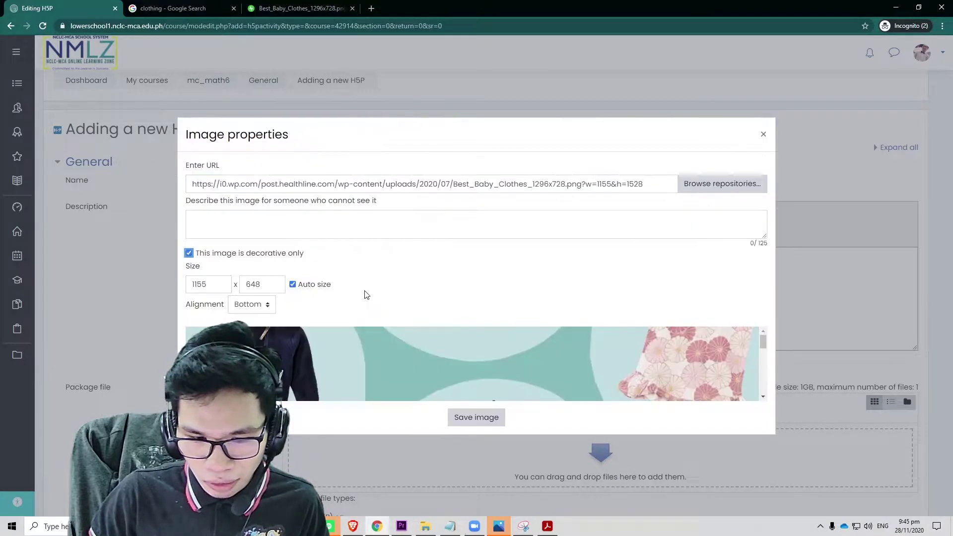
click(189, 254)
click(213, 248)
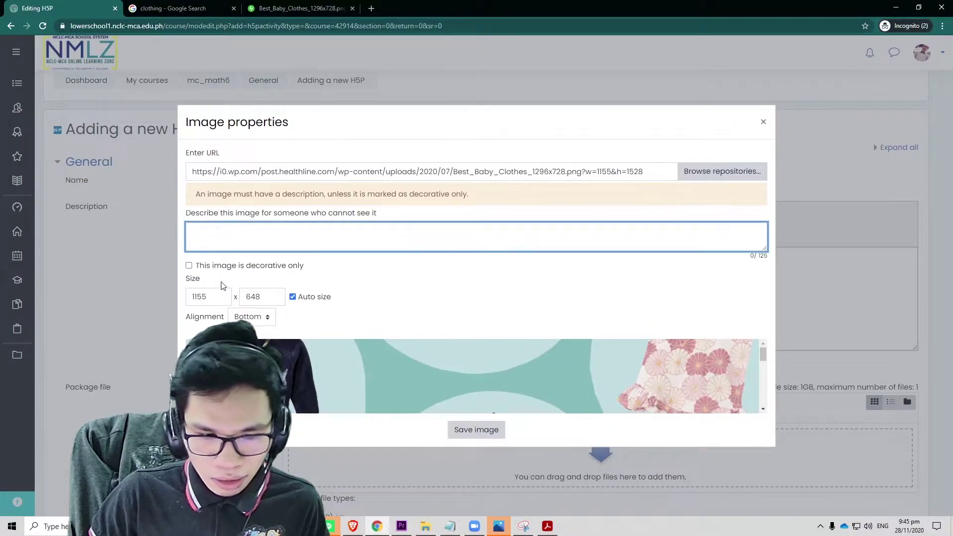
Set the image width to 720 with automatic sizing kept on, and set its alignment to Top
click(218, 296)
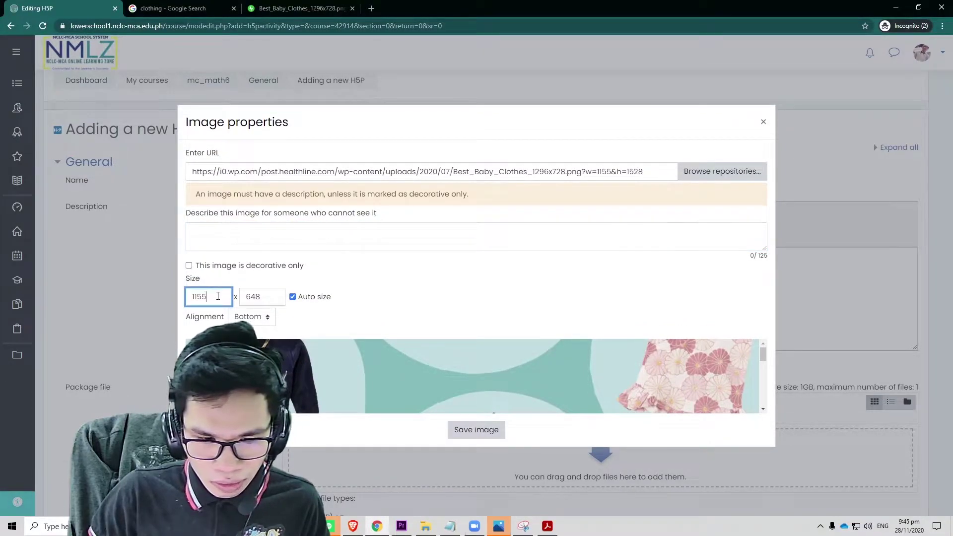
drag(217, 296, 171, 288)
text(72)
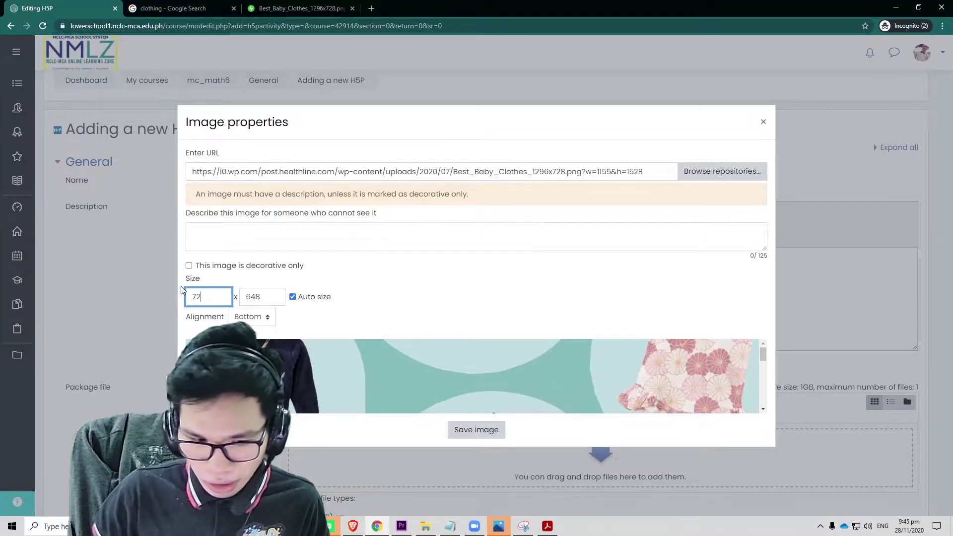
text(0)
click(246, 296)
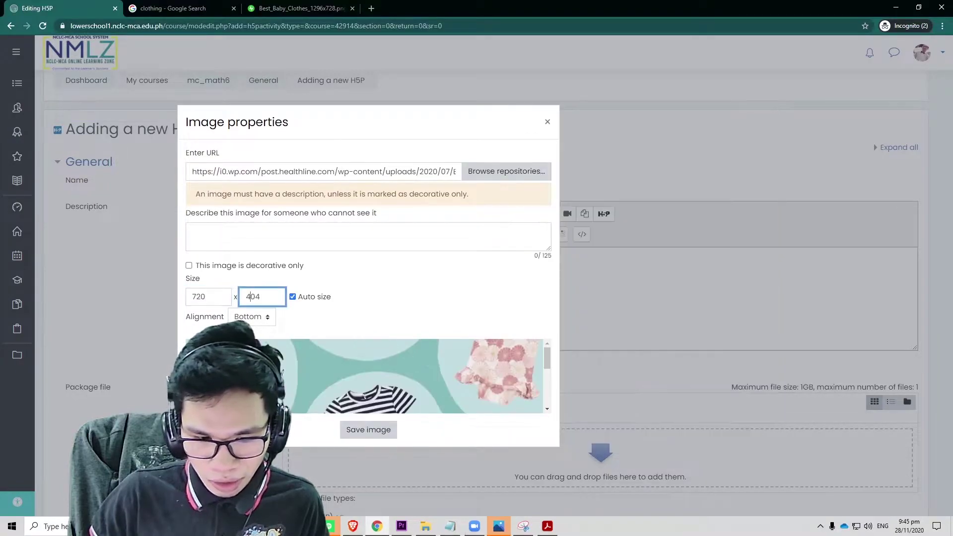
click(198, 297)
click(256, 321)
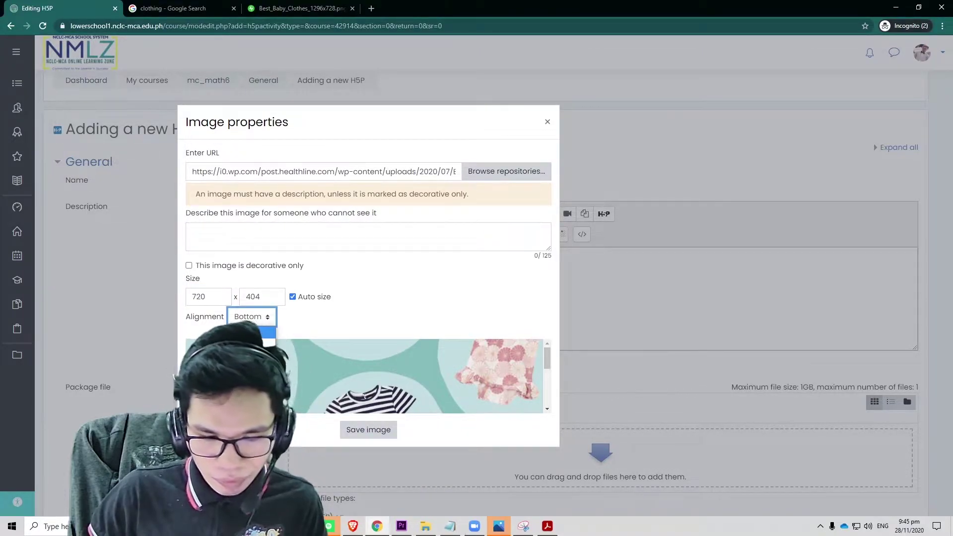
click(268, 332)
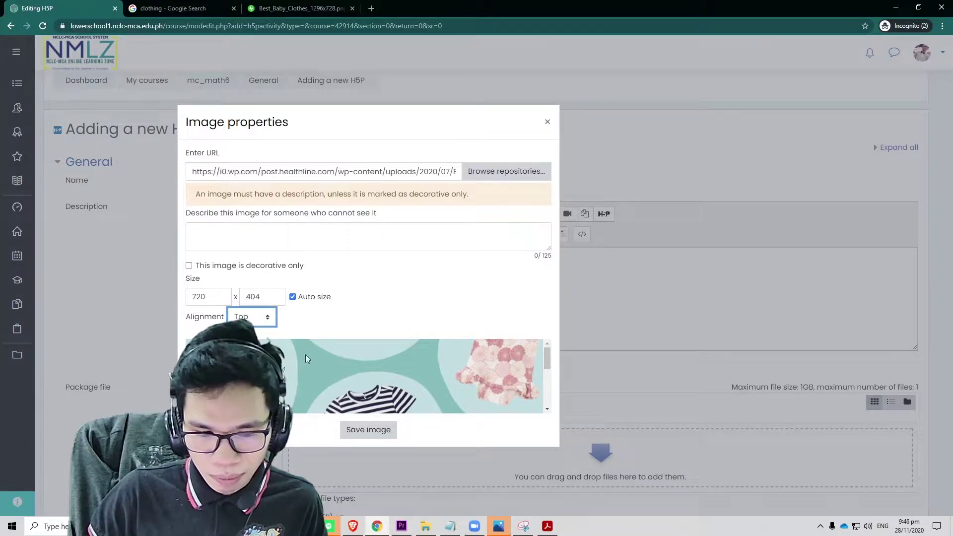
Mark the baby clothes picture as decorative only and save it into the H5P activity's description
click(369, 431)
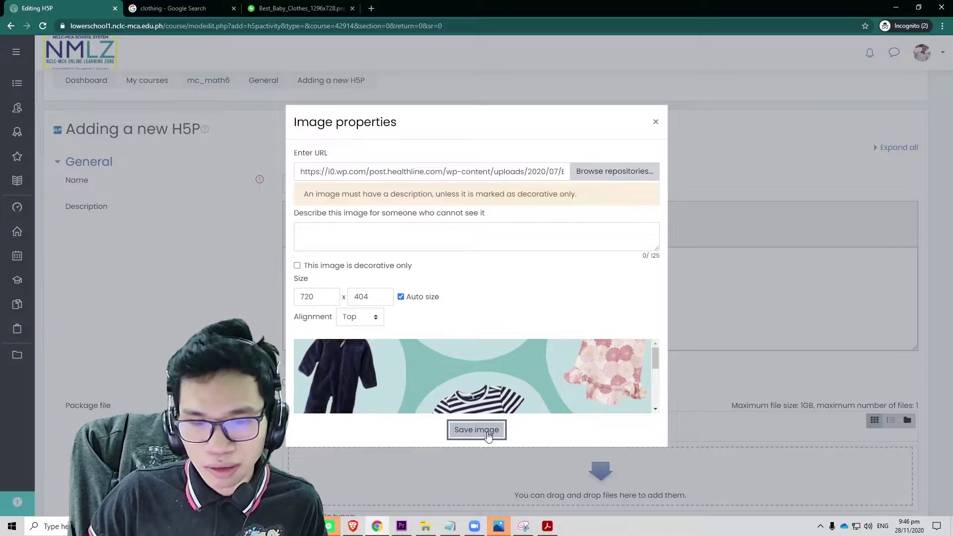
click(355, 267)
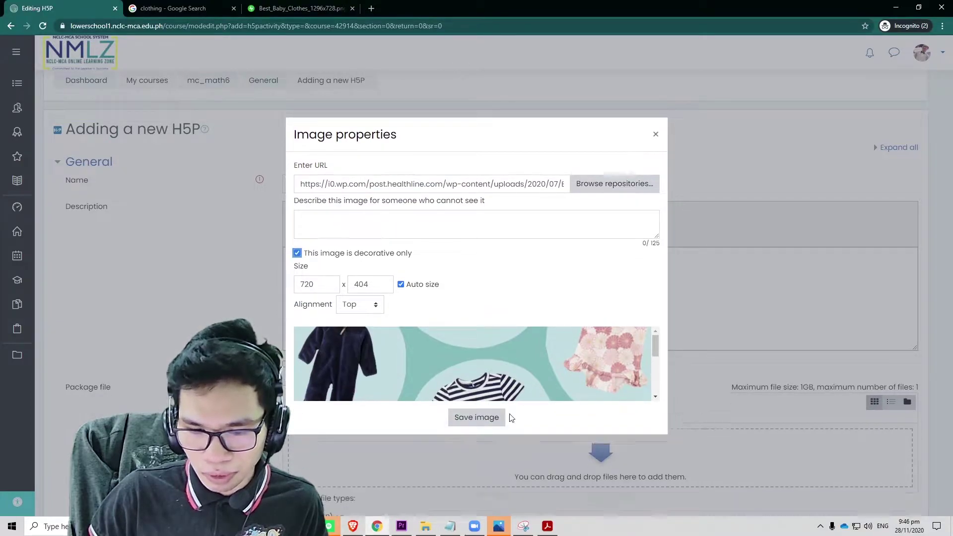
click(476, 417)
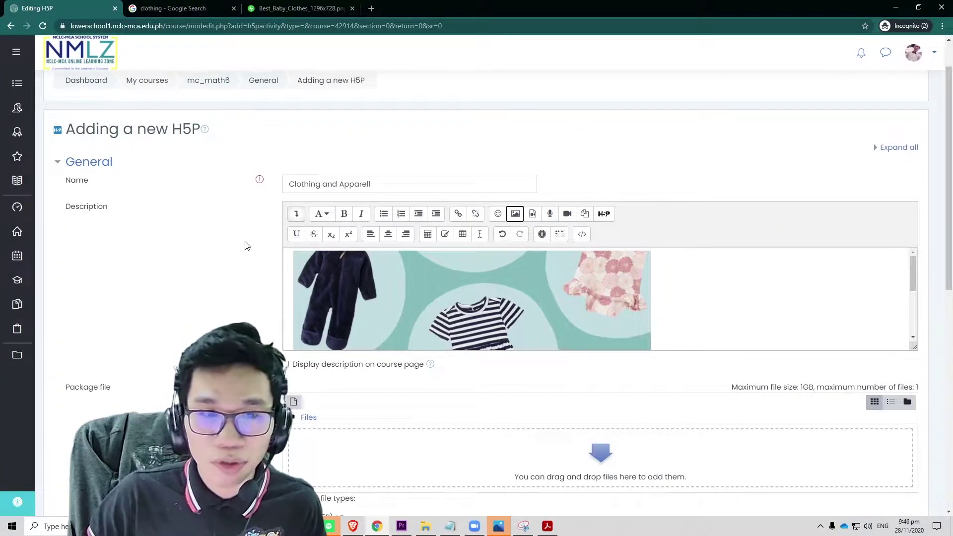
Open the course's content bank from the link under the activity's package file area
scroll(244, 246, down, 2)
scroll(245, 245, down, 1)
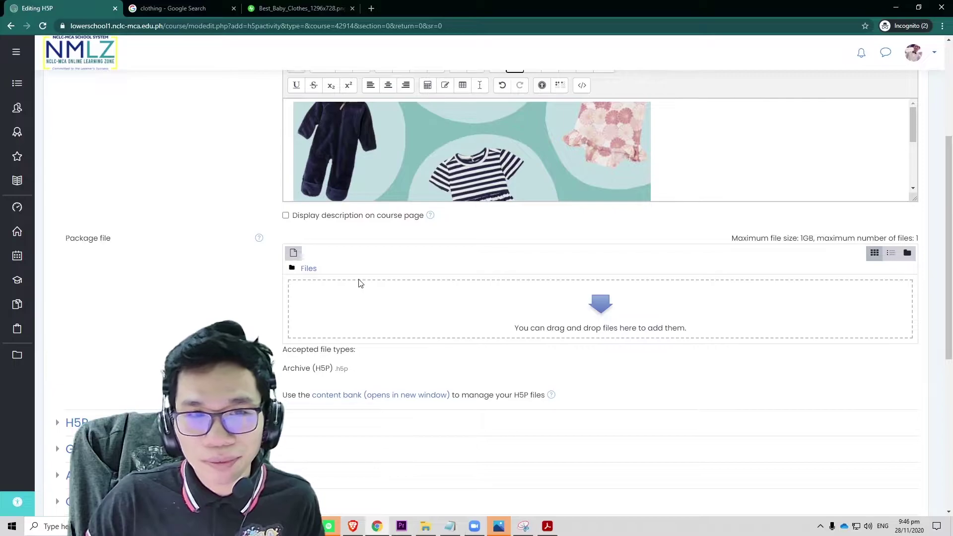
scroll(360, 283, down, 1)
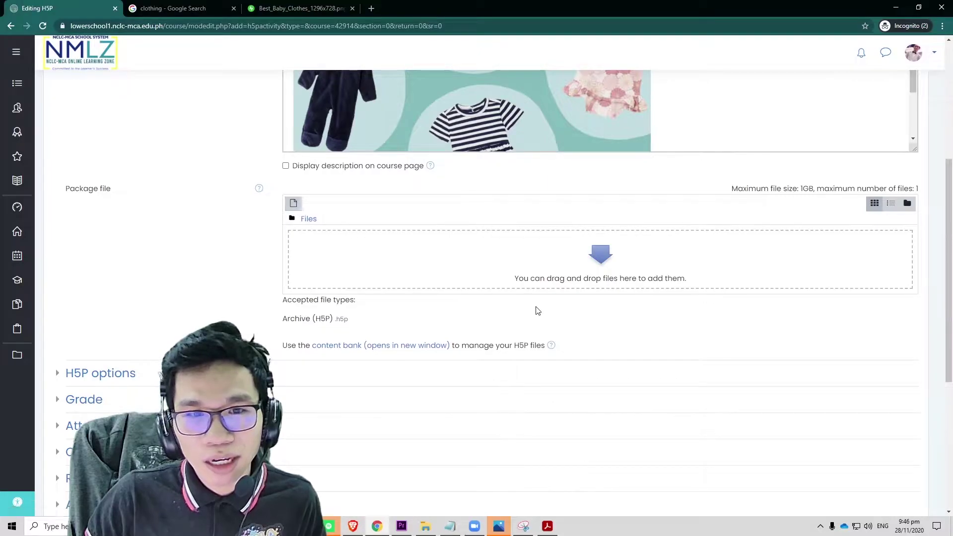
scroll(536, 301, down, 2)
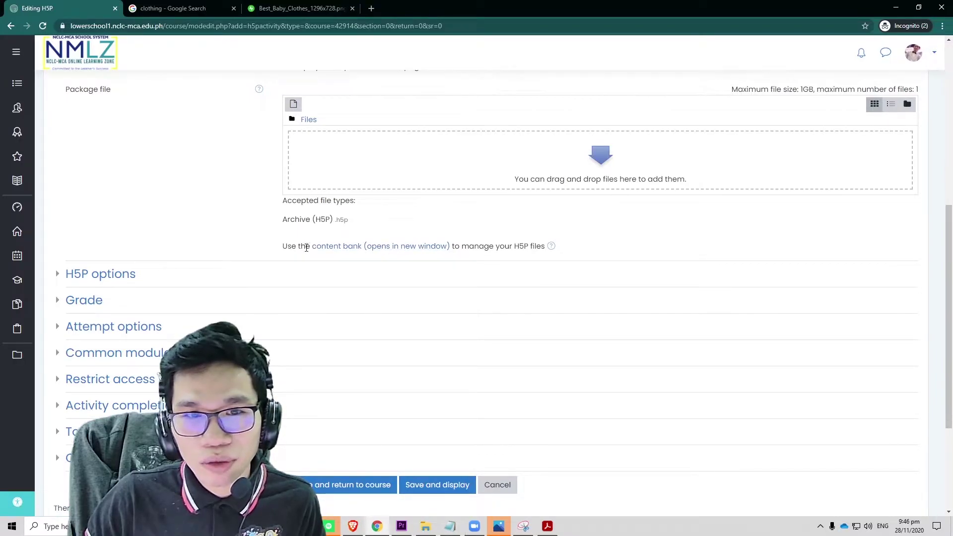
click(405, 249)
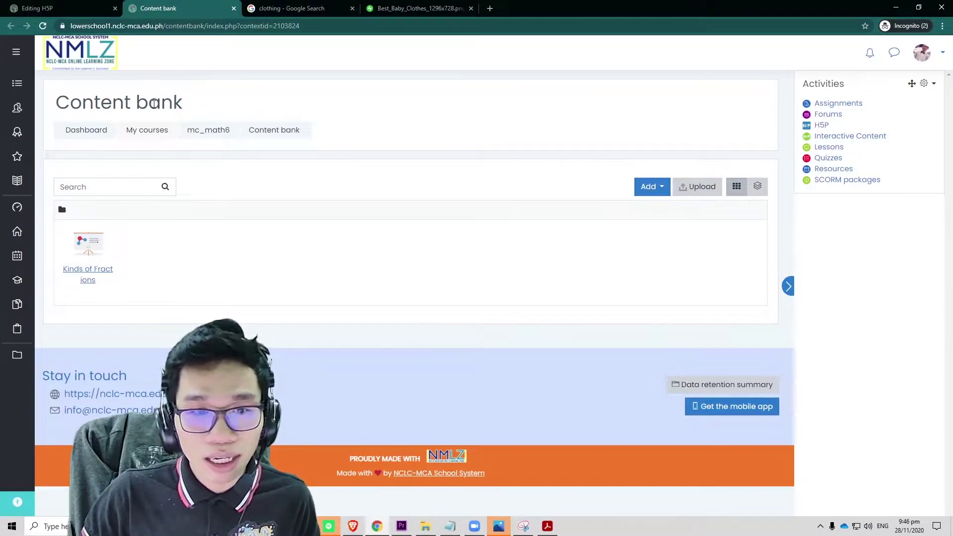
drag(65, 103, 84, 103)
click(192, 103)
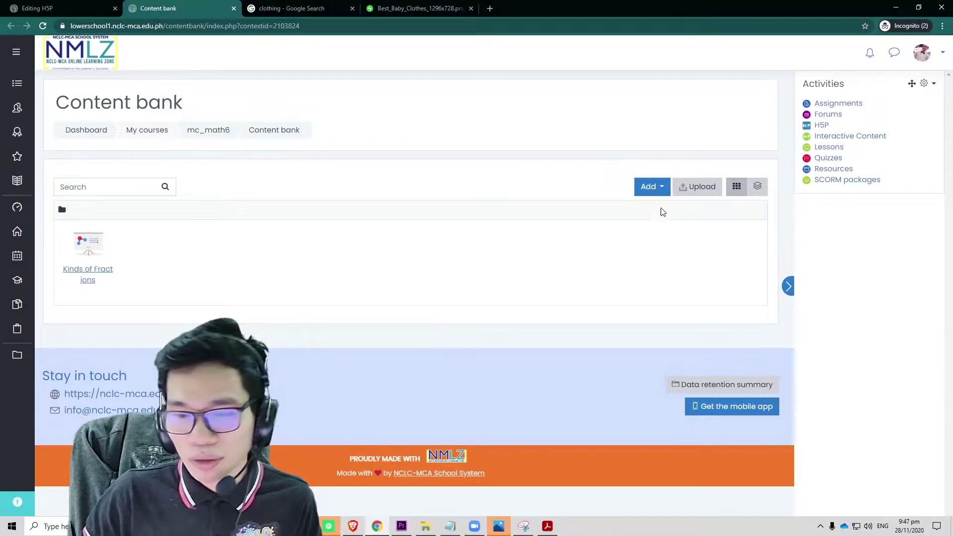
Start adding a new Image Pair interactive content item in the content bank
click(662, 190)
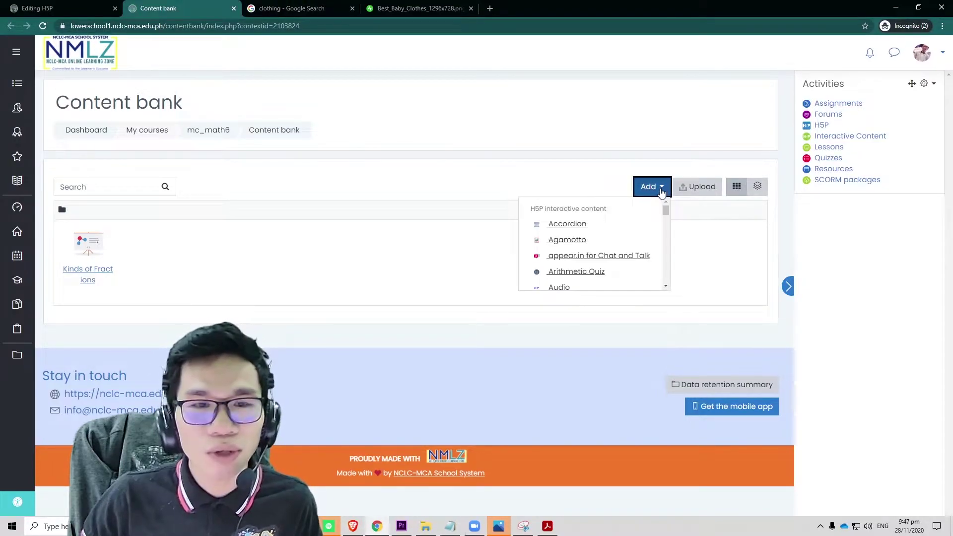
click(604, 211)
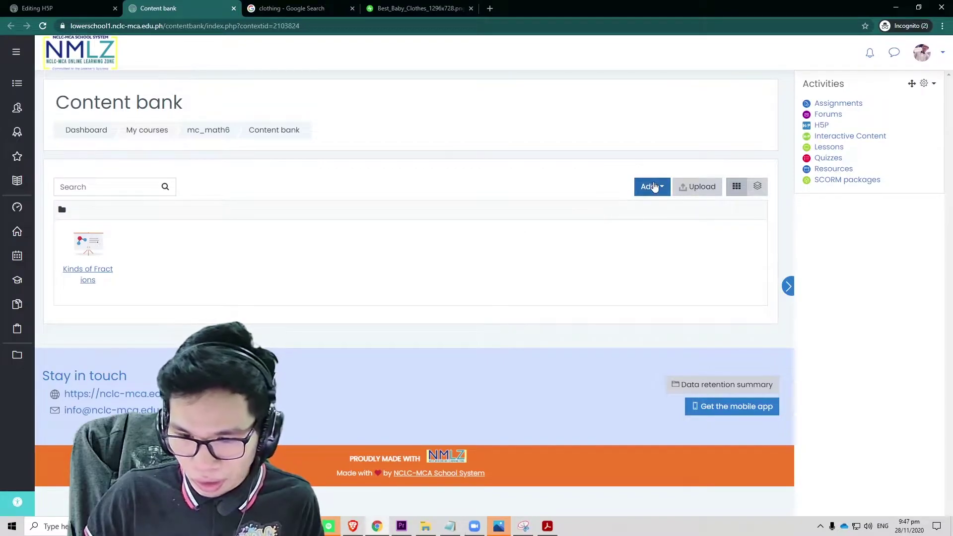
click(654, 187)
scroll(601, 238, down, 3)
scroll(602, 239, down, 5)
scroll(601, 239, down, 1)
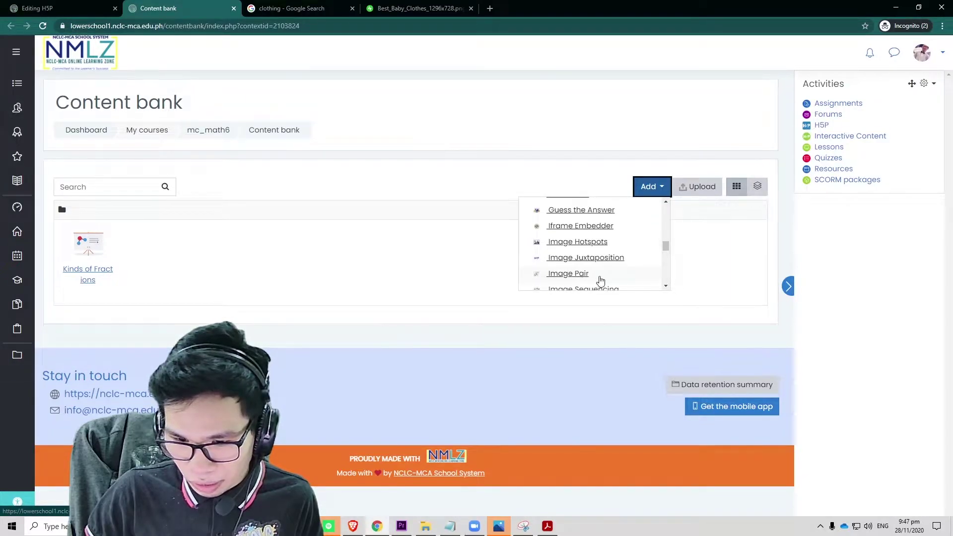
click(569, 274)
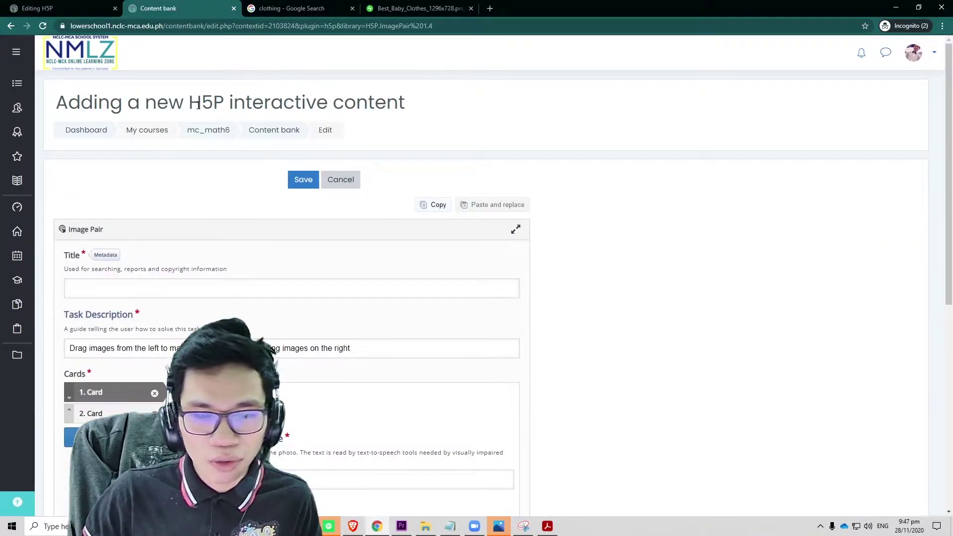
drag(56, 107, 399, 103)
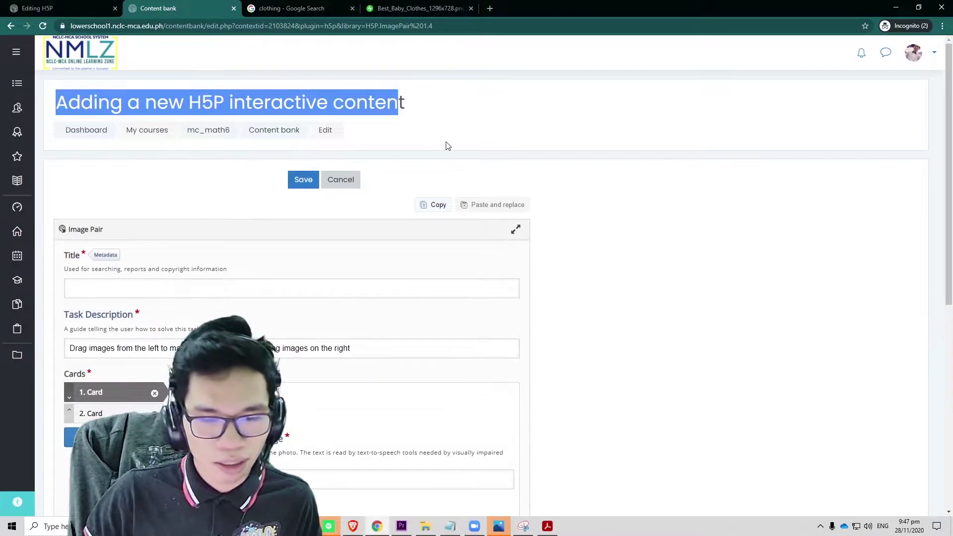
Title the Image Pair content "Clothes Matching"
scroll(446, 146, down, 3)
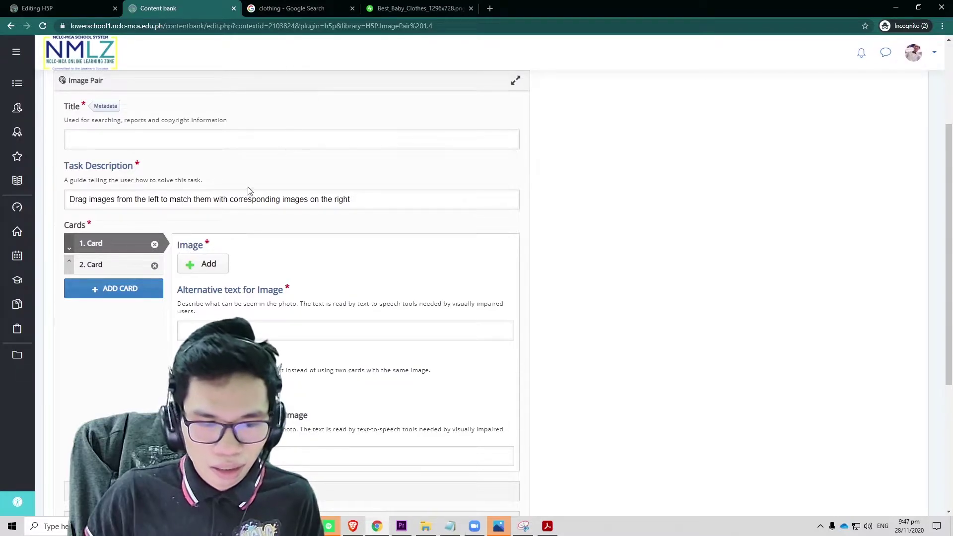
click(174, 139)
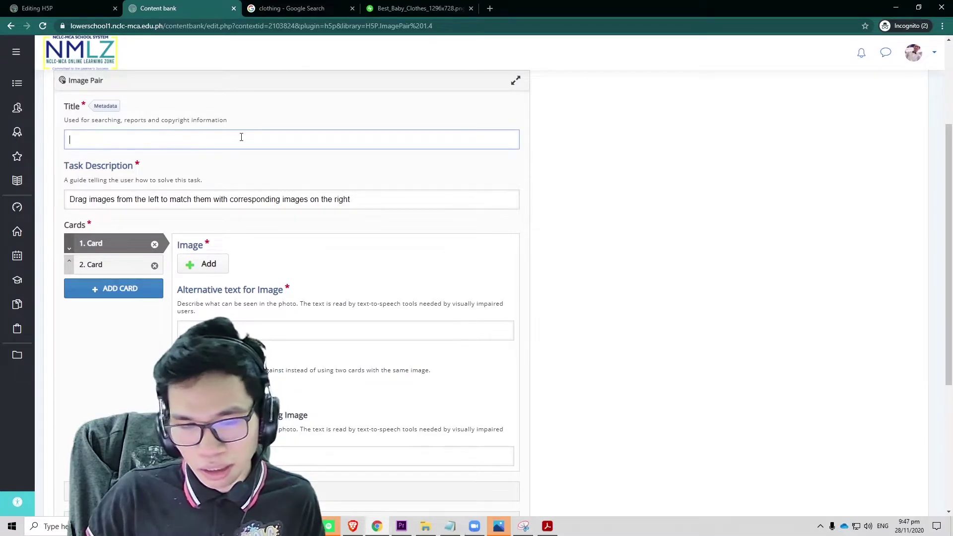
scroll(240, 137, up, 1)
scroll(243, 141, up, 2)
scroll(243, 141, down, 3)
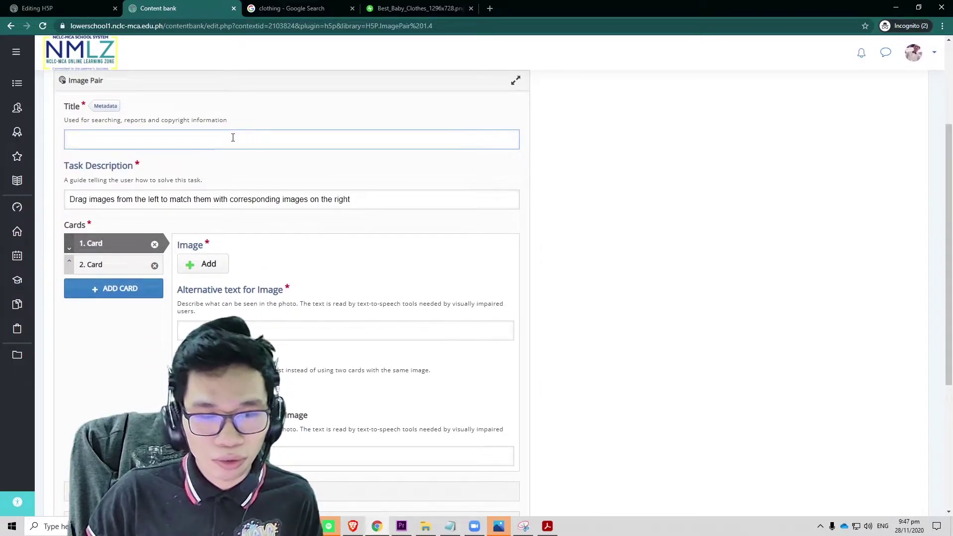
text(lothes Matching)
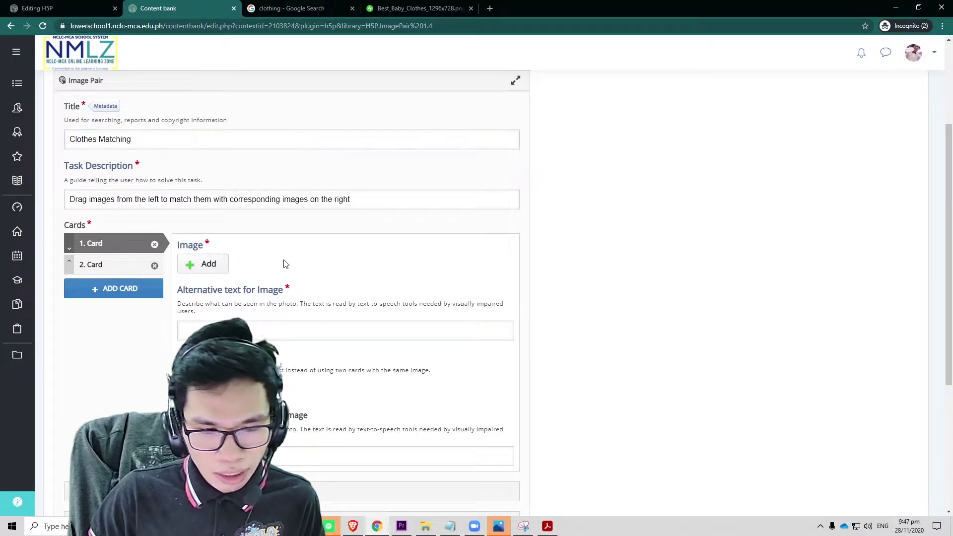
Start adding an image to the first card and browse to the Desktop folder h5p > Image Pairing
click(126, 263)
click(120, 253)
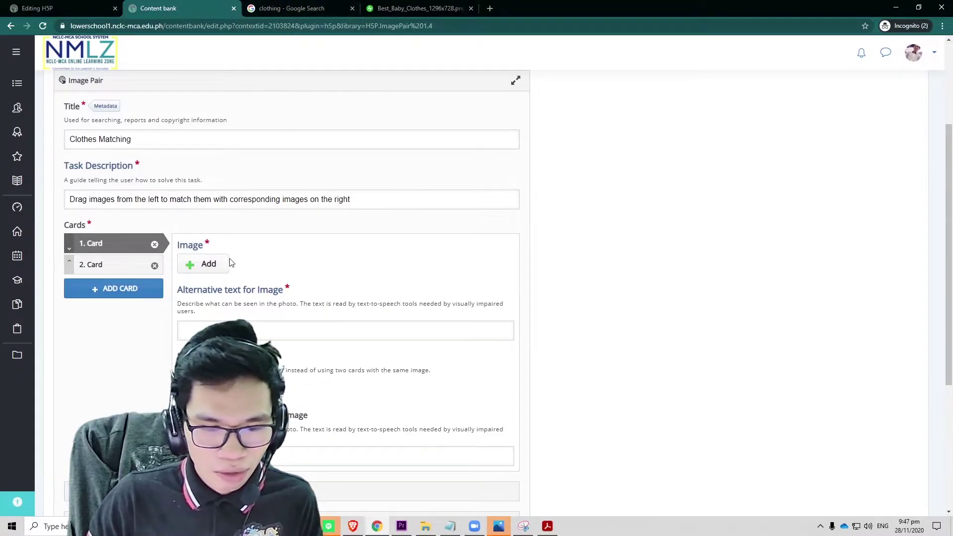
click(210, 262)
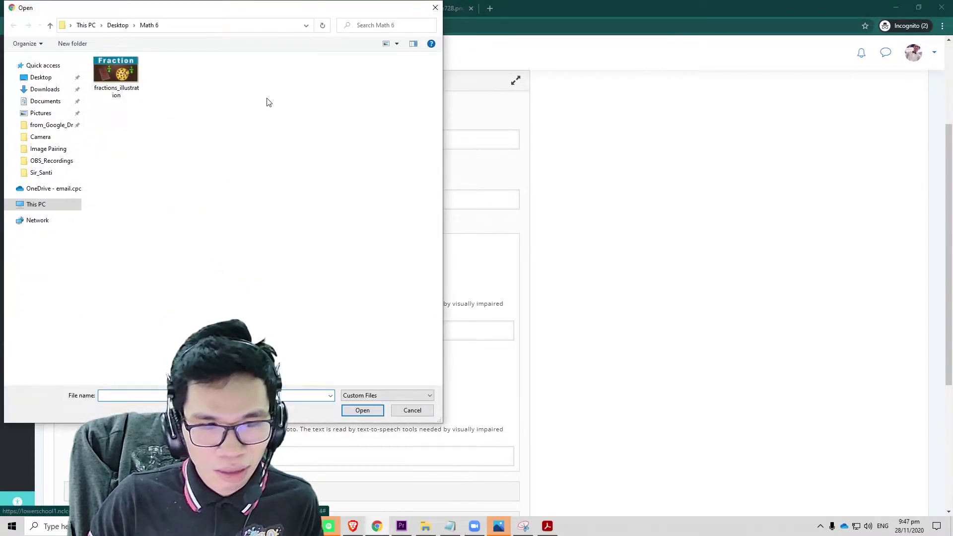
click(121, 28)
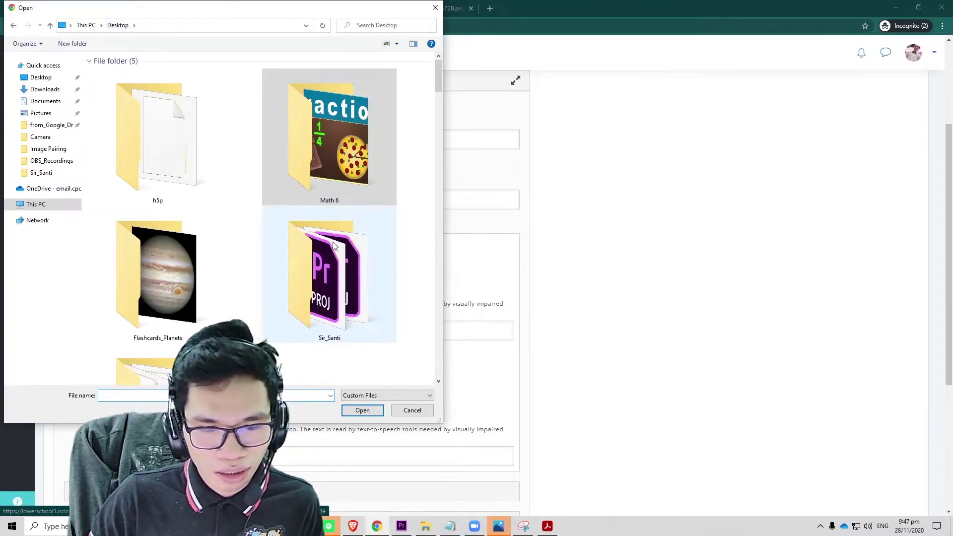
double_click(170, 157)
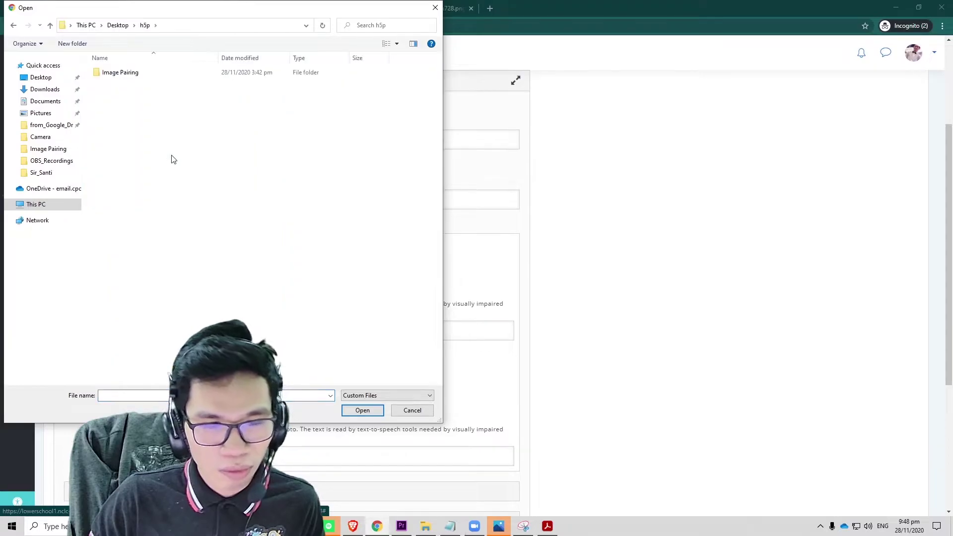
double_click(127, 73)
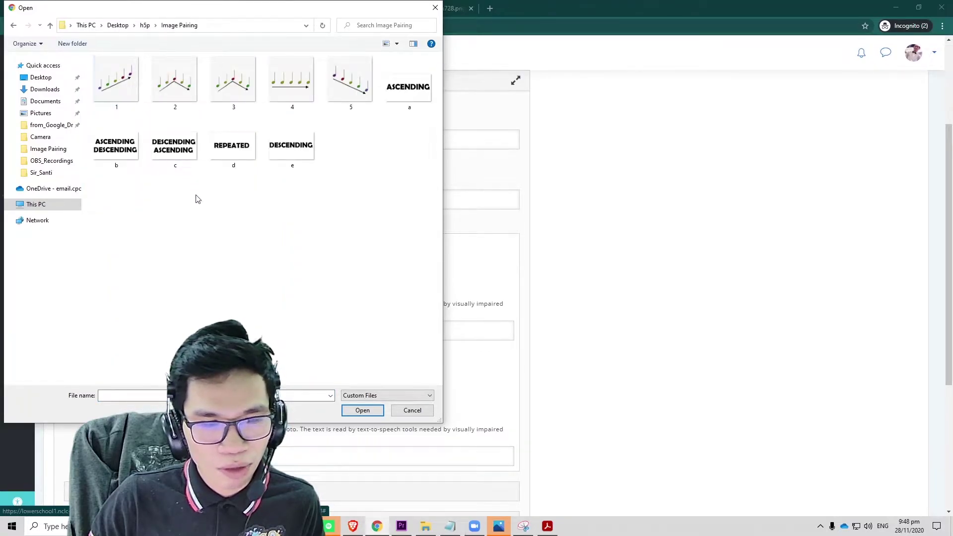
Create a folder named "Clothing" inside Image Pairing, view its contents, and leave the file chooser without picking an image
click(75, 44)
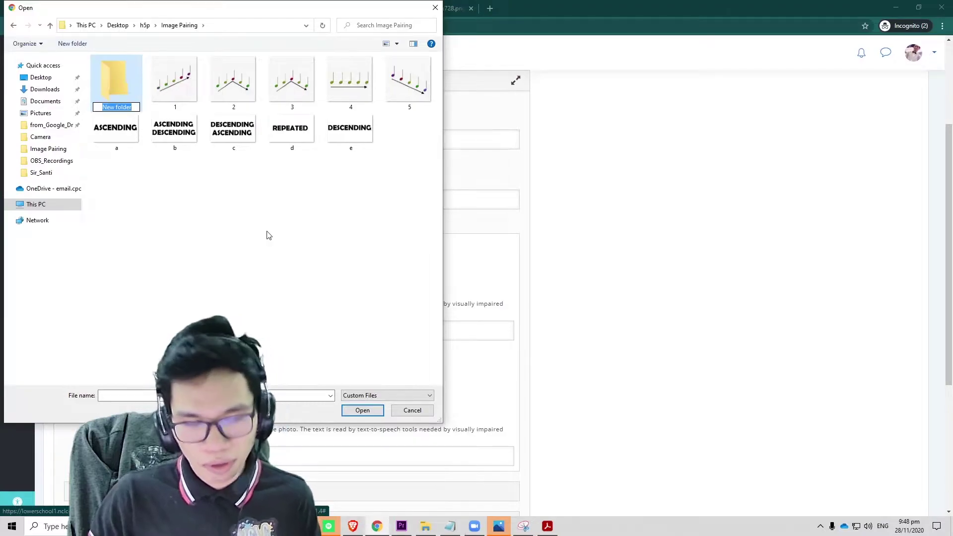
text(Clothi)
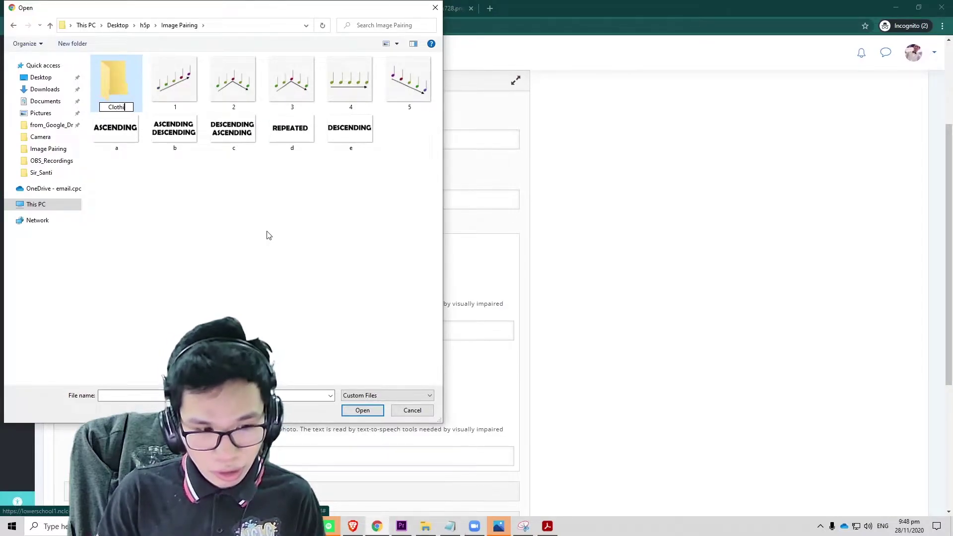
text(ng)
key(Return)
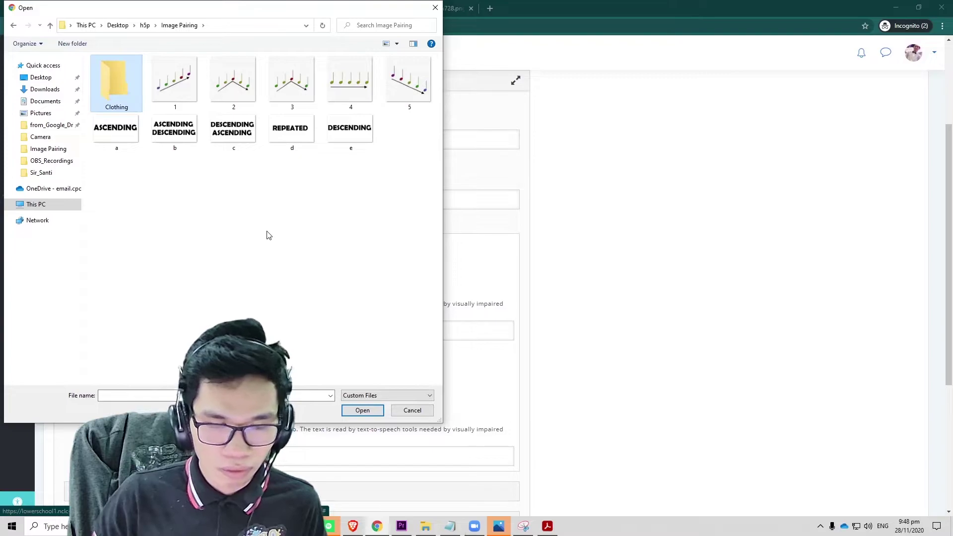
double_click(117, 105)
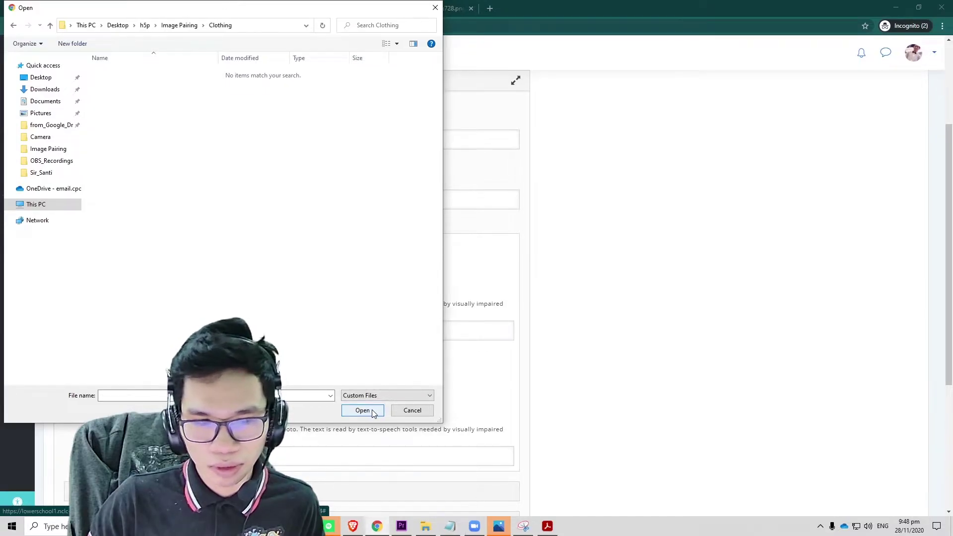
click(412, 410)
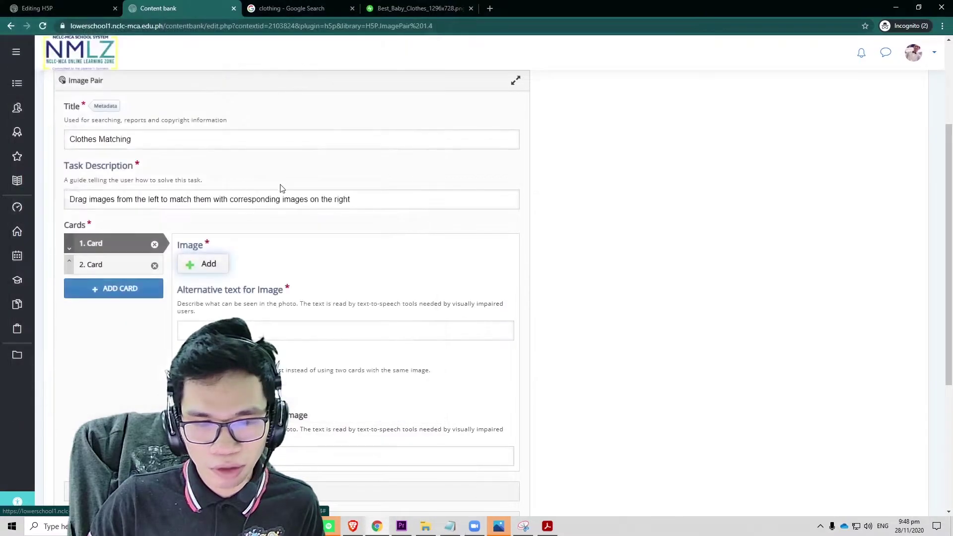
Switch to the browser tab with the clothing image search and search Google Images for "shoes"
click(303, 8)
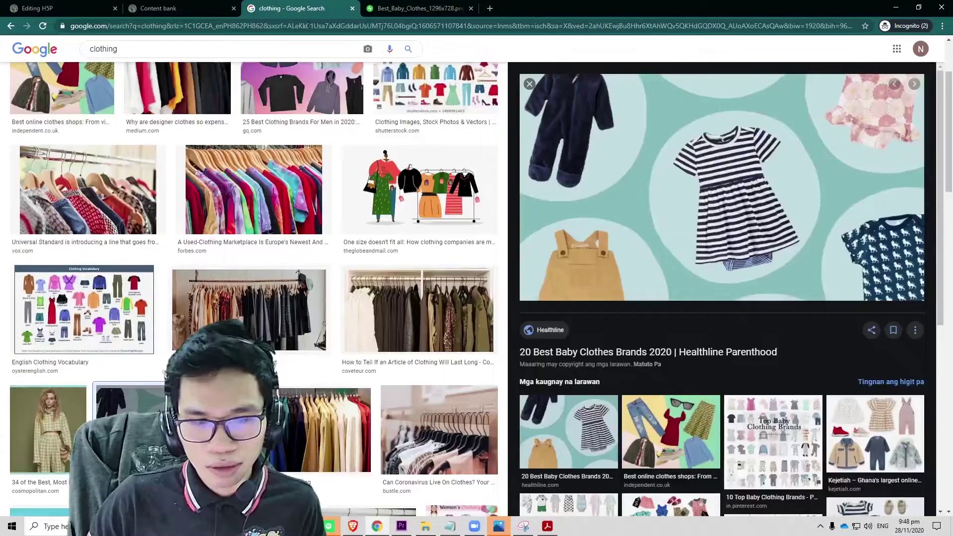
scroll(298, 113, up, 2)
drag(119, 57, 78, 55)
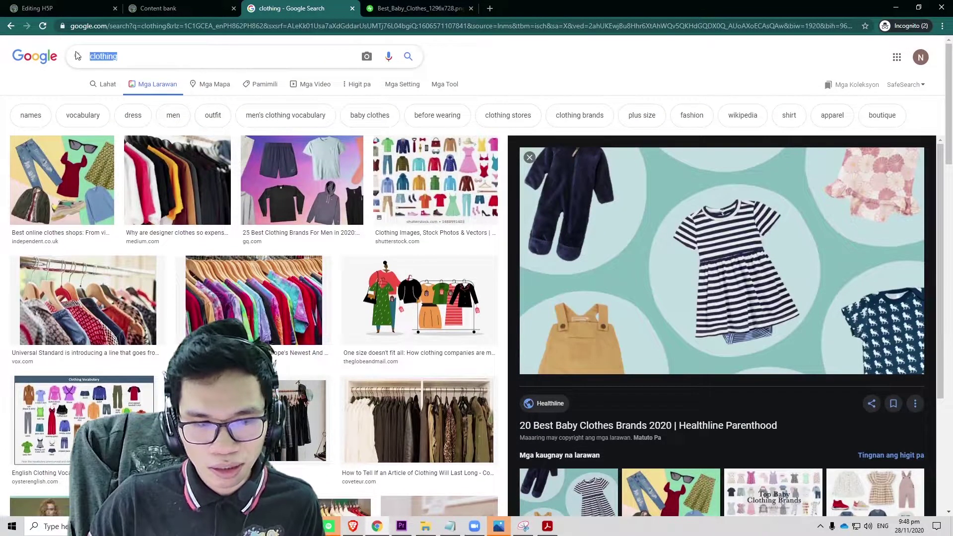
text(s)
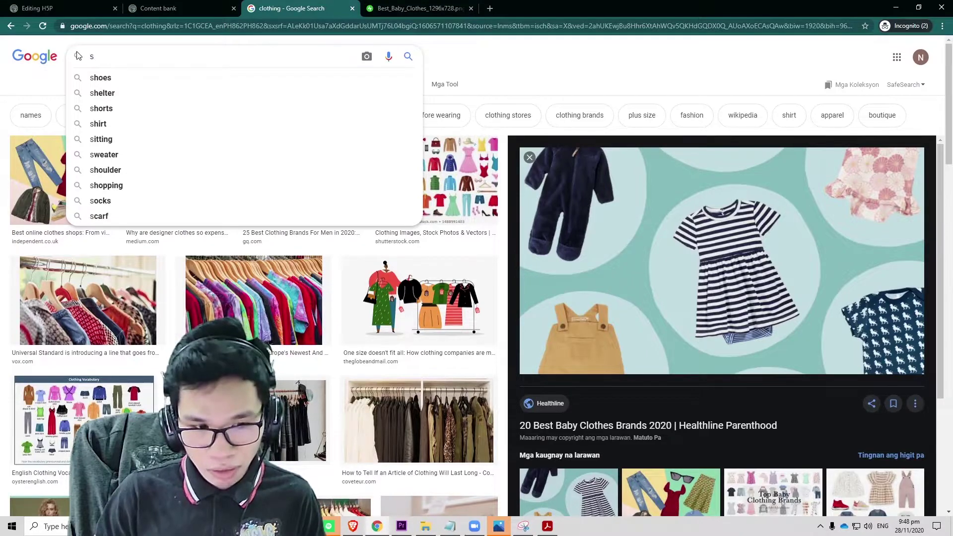
text(hoes)
key(Return)
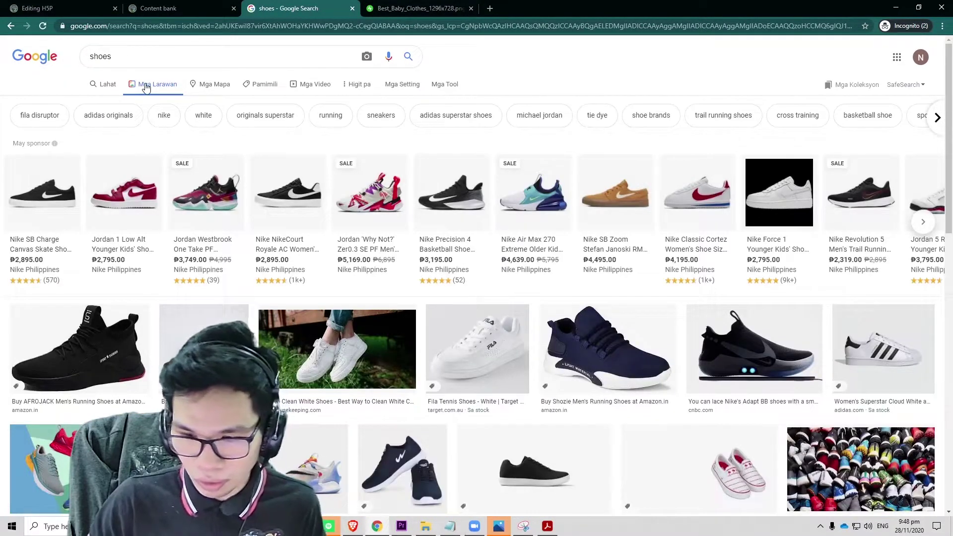
Find the navy Shozie men's running shoe in the image results and open its picture full size in a separate browser tab
scroll(145, 87, down, 4)
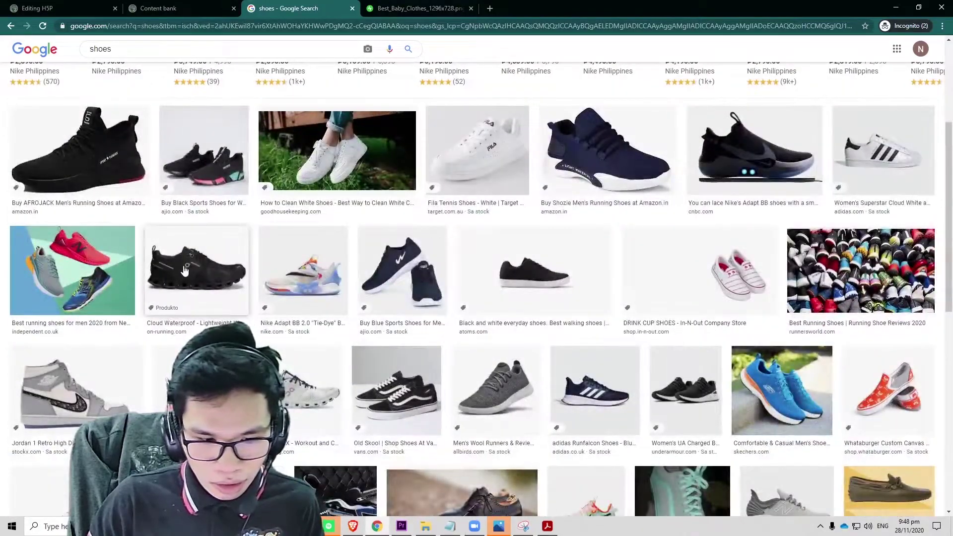
click(187, 269)
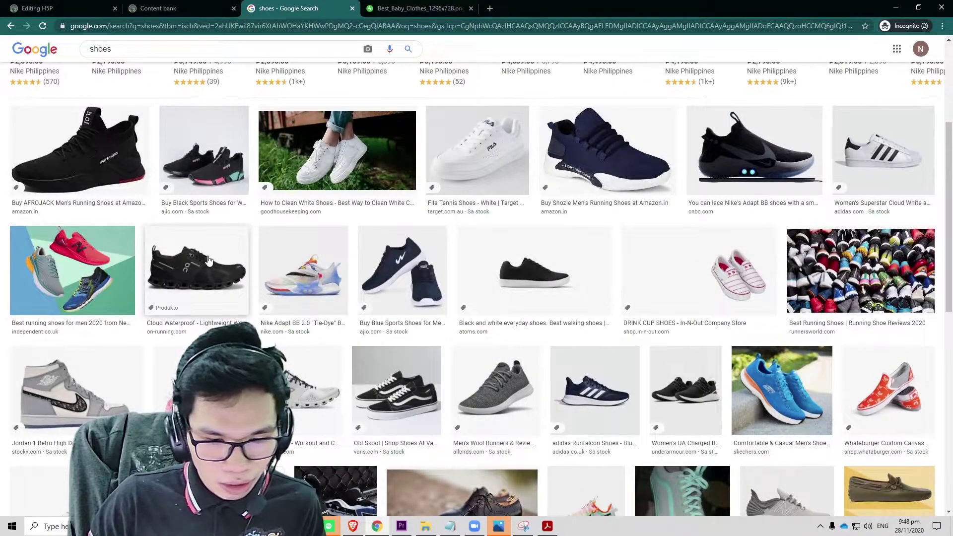
click(591, 154)
right_click(692, 174)
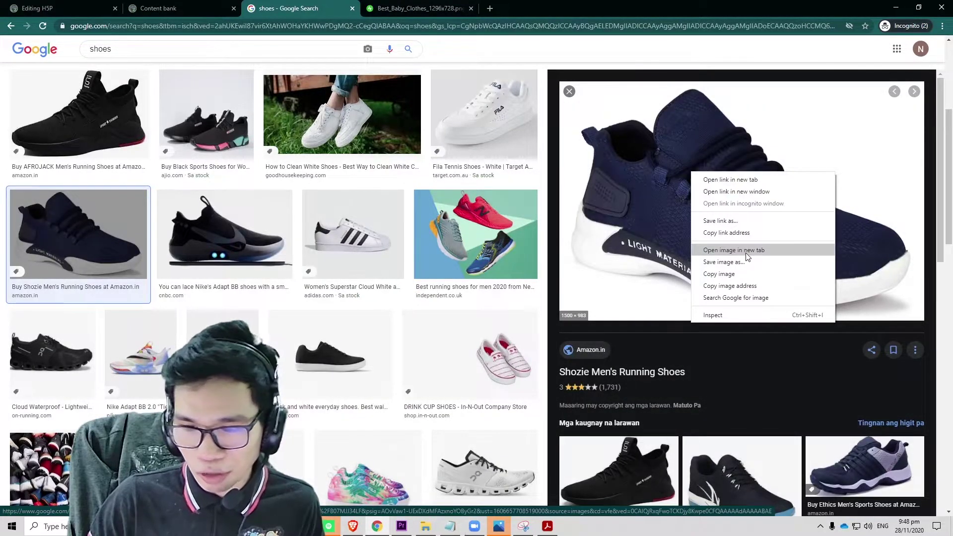
right_click(675, 169)
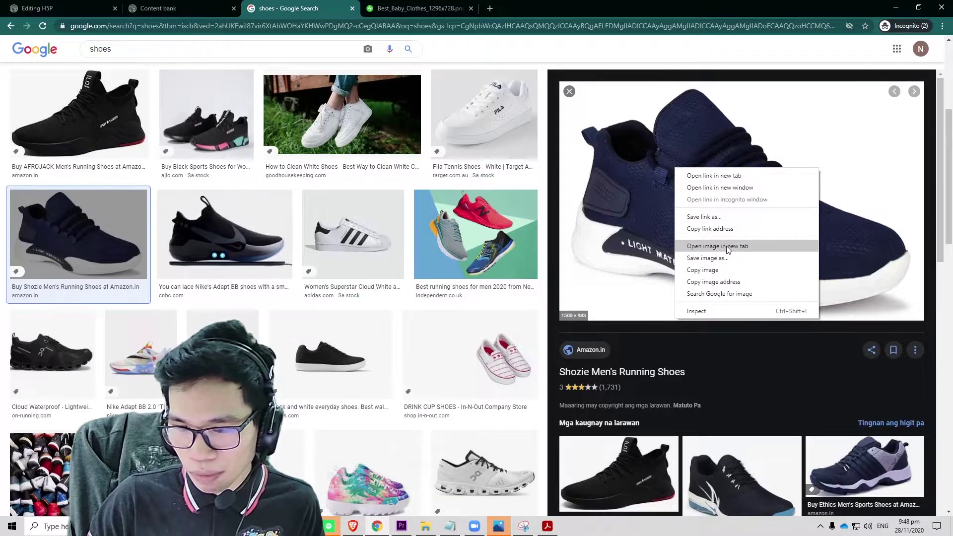
click(727, 247)
click(420, 9)
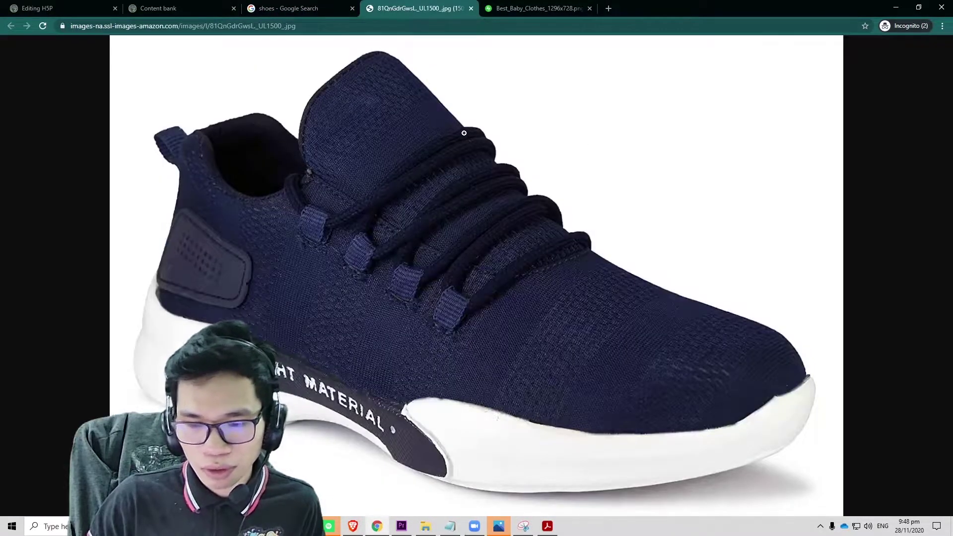
Save the navy shoe image as "Shoes" in the Desktop folder h5p > Image Pairing > Clothing
right_click(436, 137)
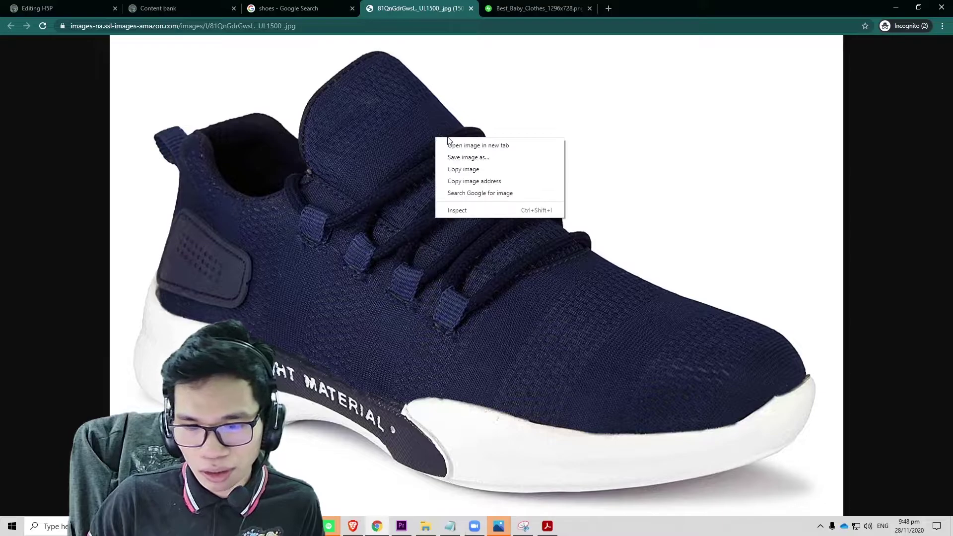
click(469, 157)
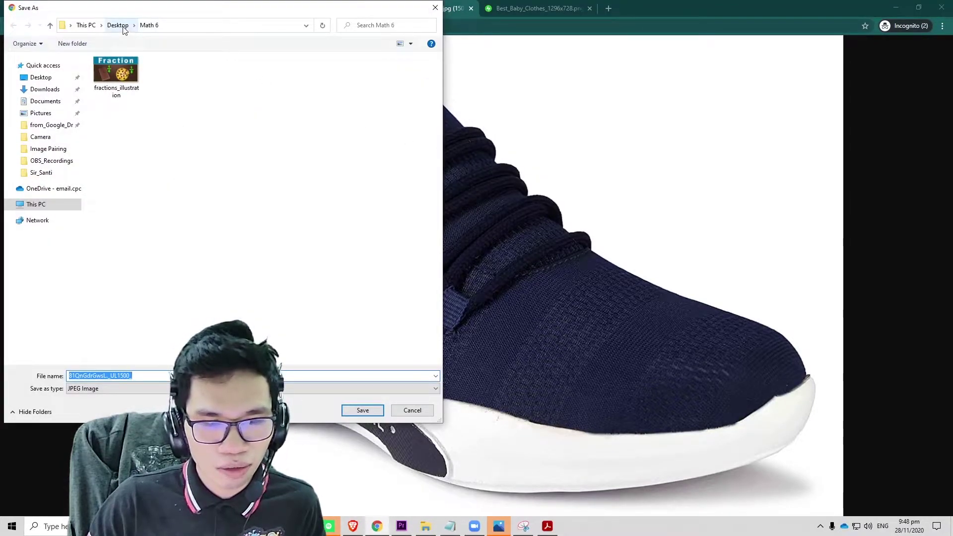
click(123, 28)
double_click(184, 161)
double_click(122, 74)
double_click(112, 82)
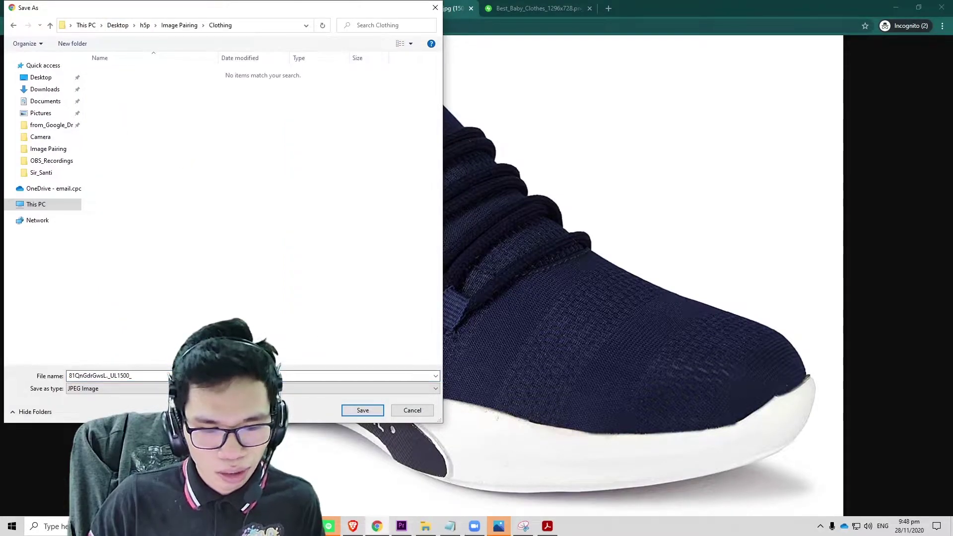
click(99, 376)
text(Shoes)
key(Return)
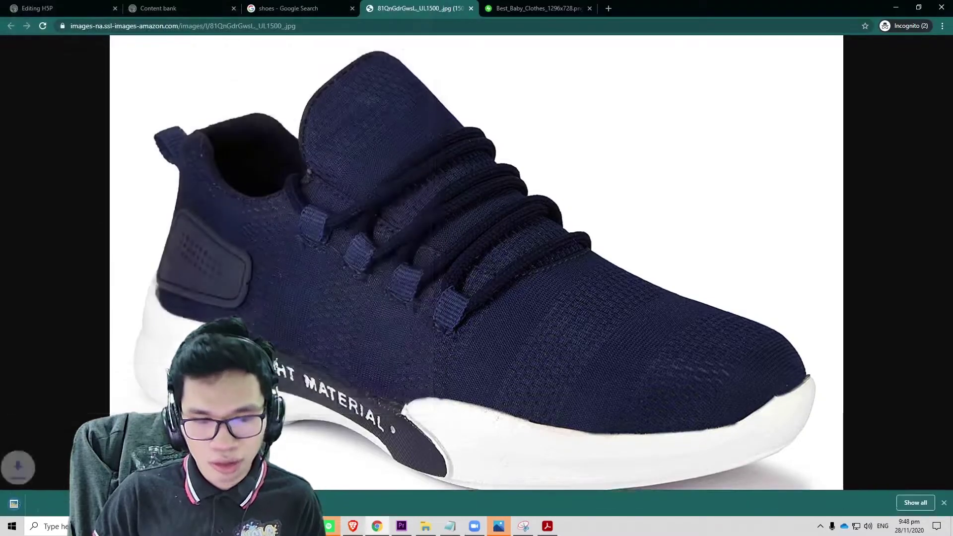
Return to the Google Images results and search for "socks"
click(276, 10)
scroll(342, 114, up, 5)
drag(114, 56, 73, 59)
text(socks)
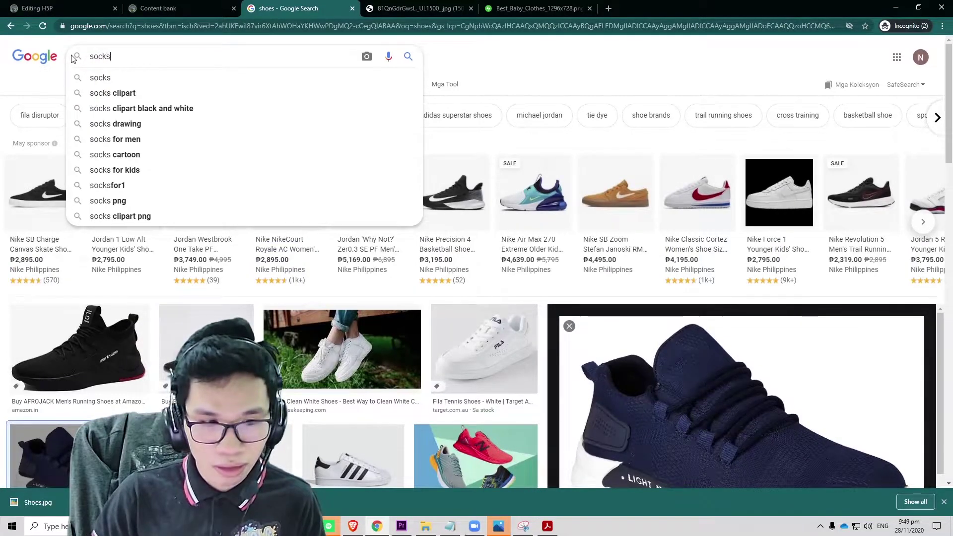
key(Return)
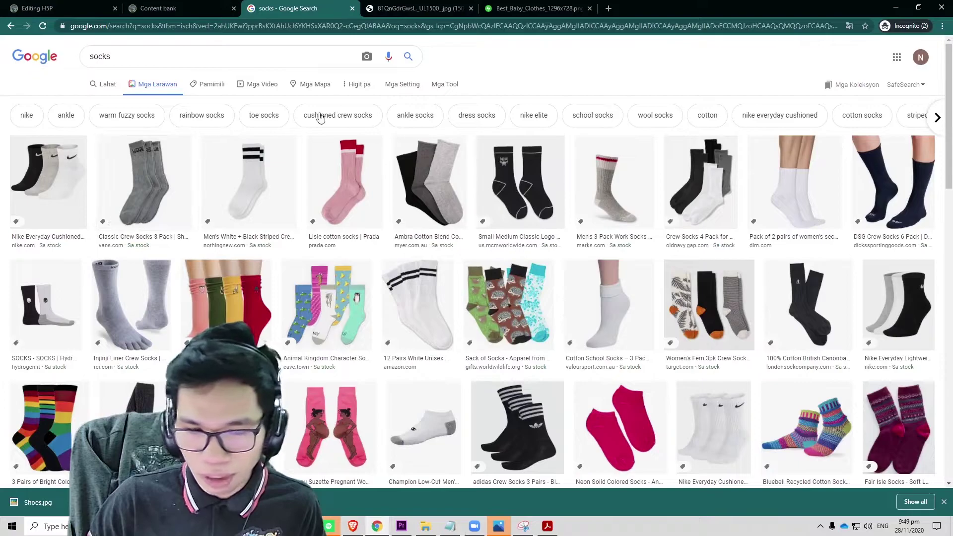
Show the search tools and filter the socks images by size to large (Malaki)
click(453, 88)
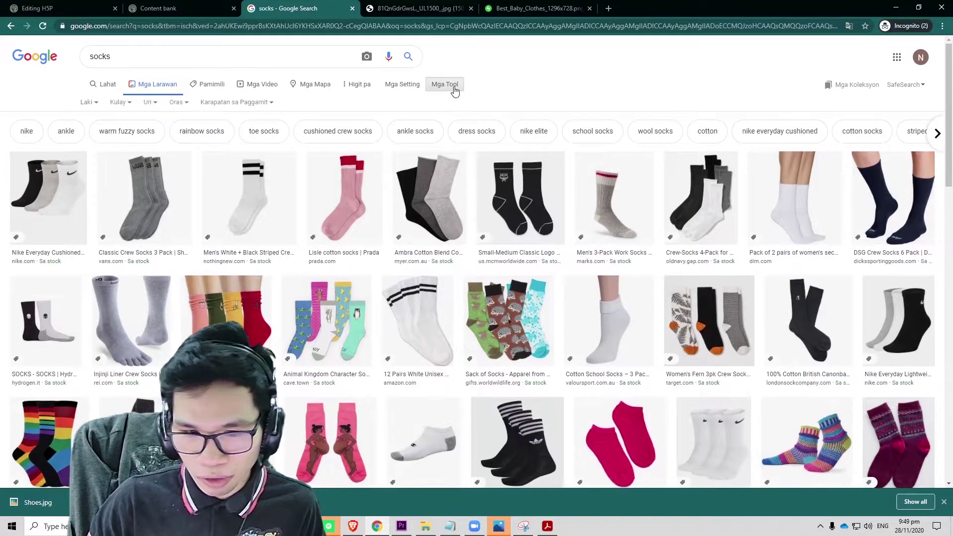
click(97, 103)
click(456, 88)
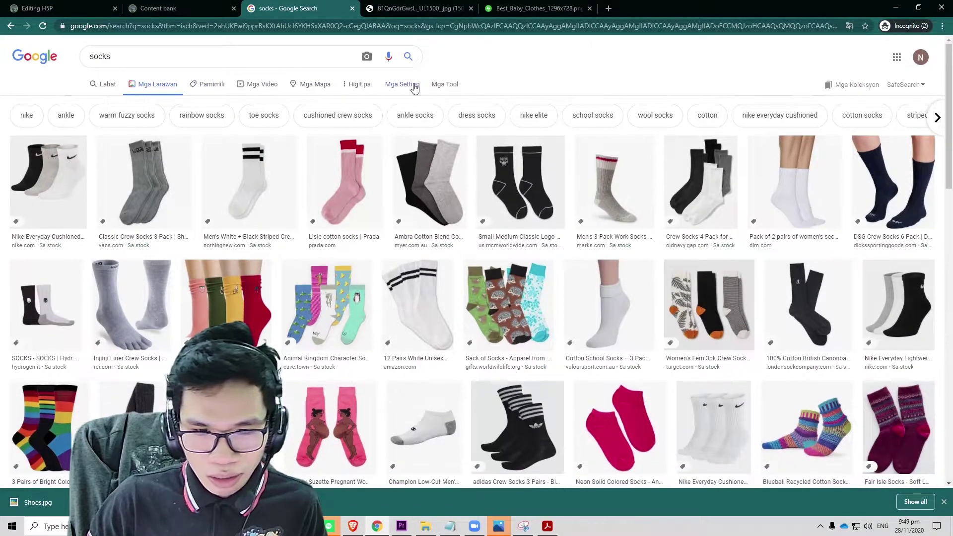
click(446, 86)
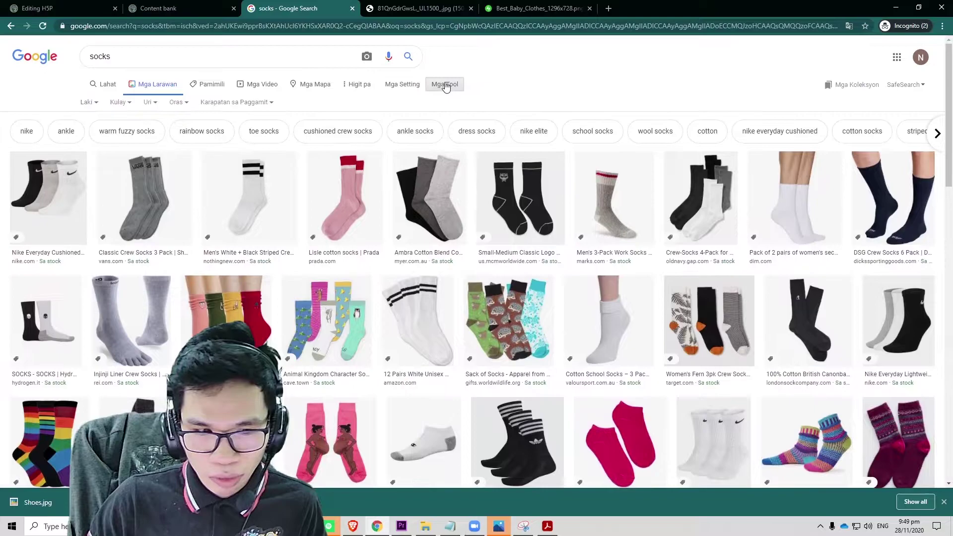
click(101, 107)
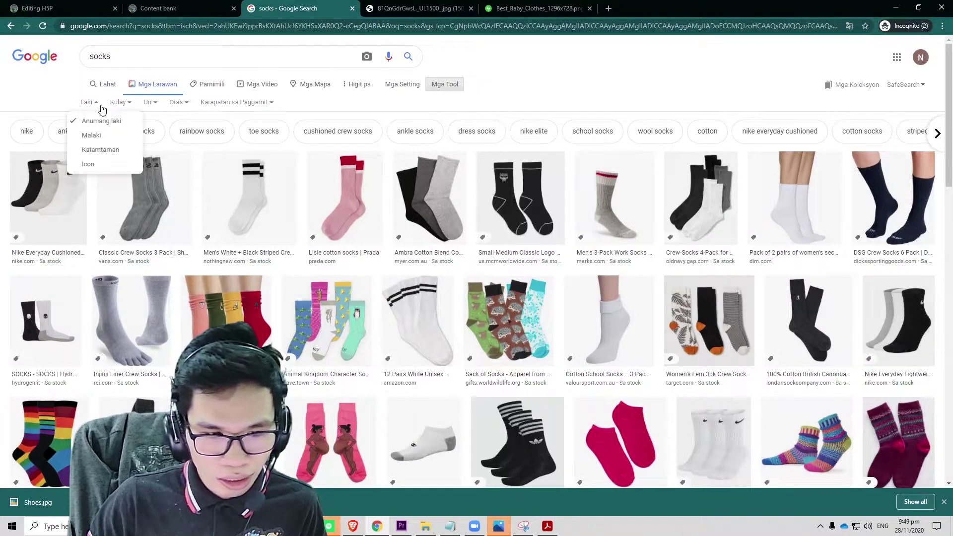
click(98, 137)
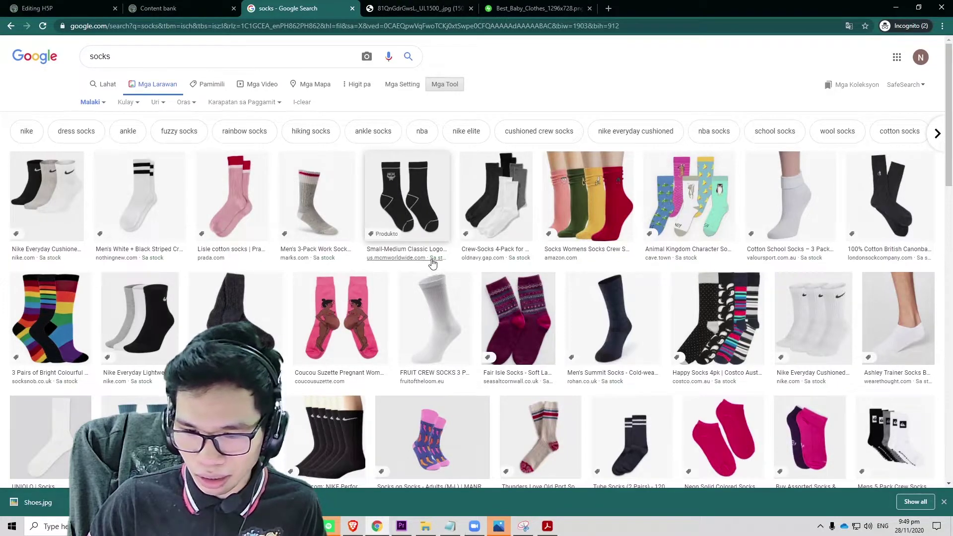
Open the black MCM socks picture full size in a separate browser tab and save it to the Clothing folder under its suggested name
click(403, 188)
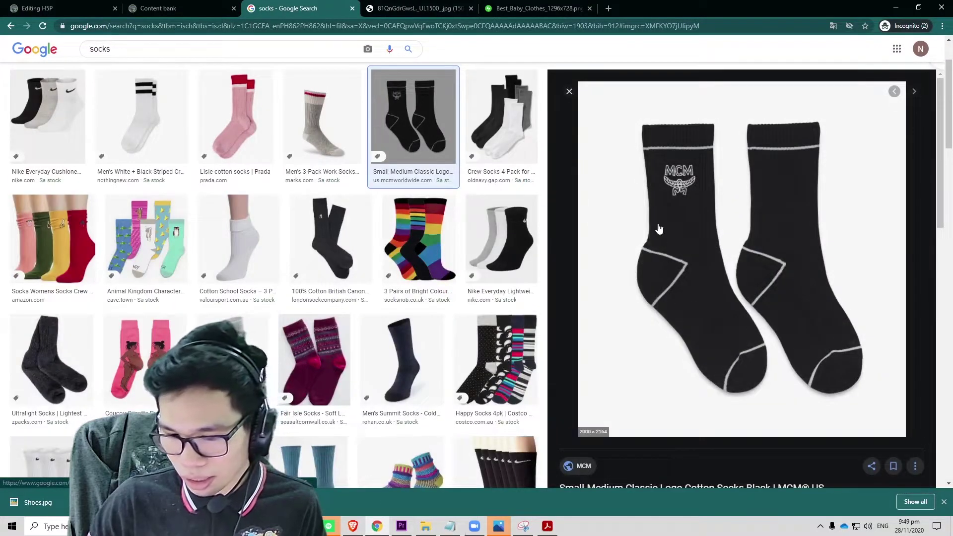
right_click(659, 223)
click(695, 298)
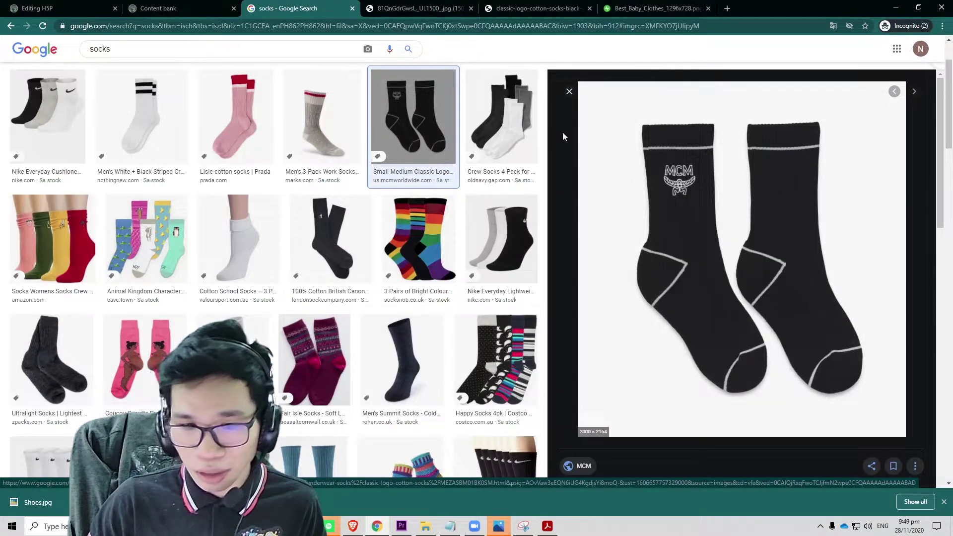
click(529, 7)
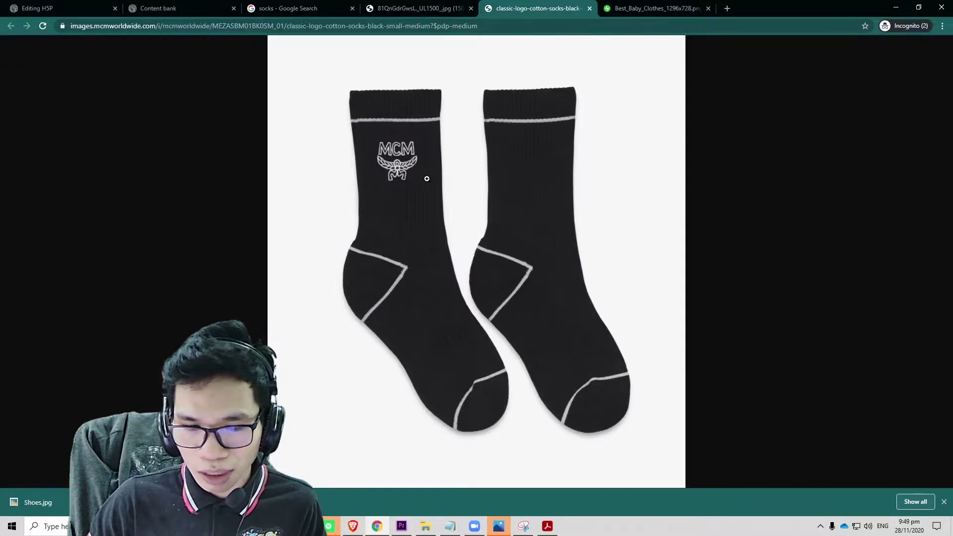
right_click(420, 153)
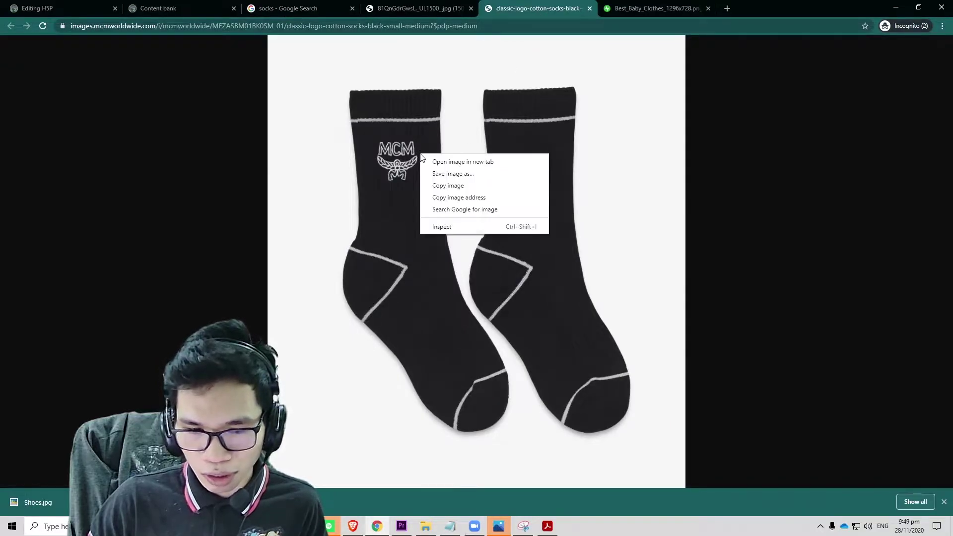
click(433, 177)
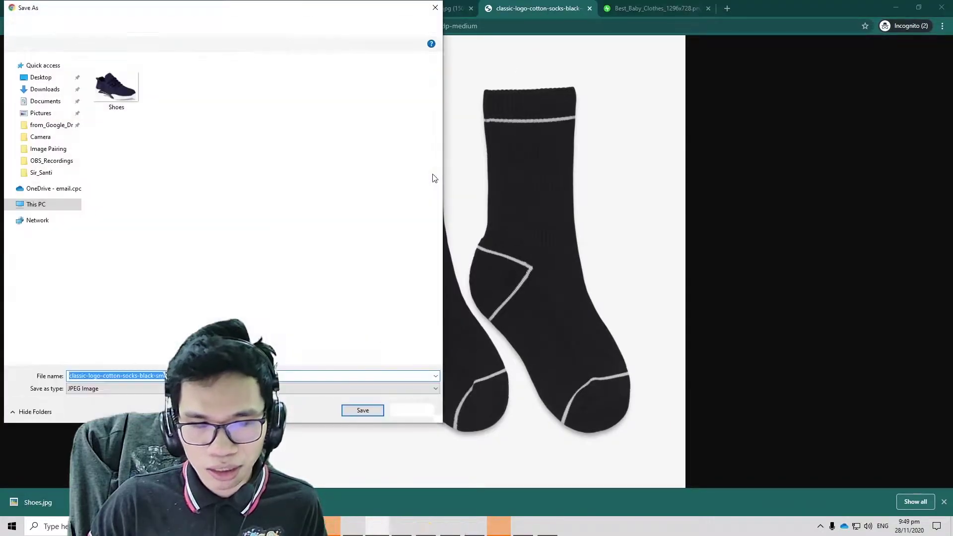
click(373, 412)
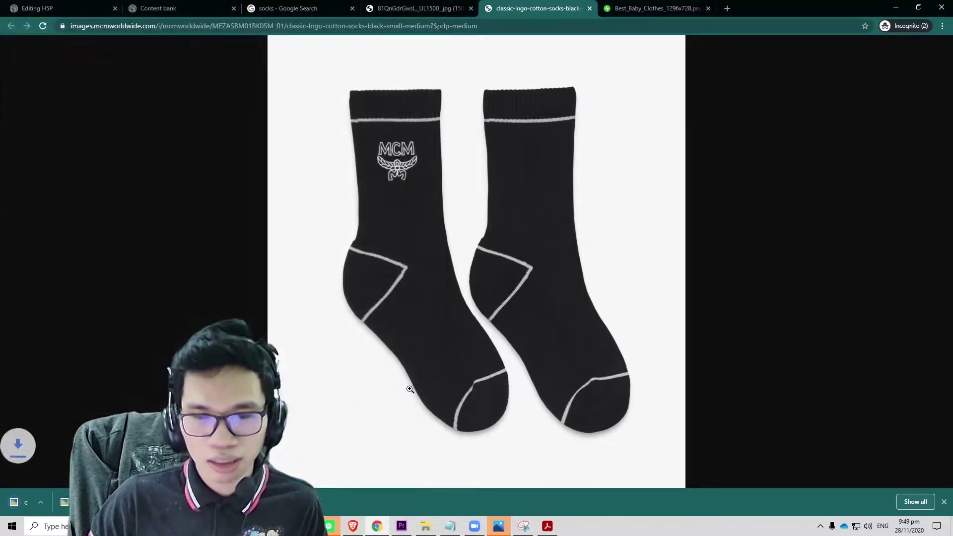
Close the socks image, shoe image and socks search tabs, and select the second card in the Content bank's Image Pair editor
click(590, 11)
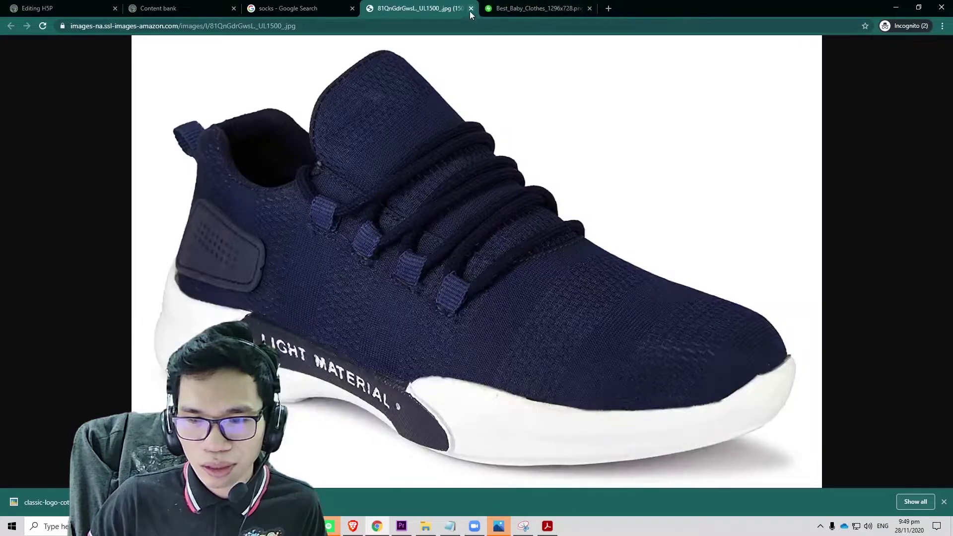
click(469, 11)
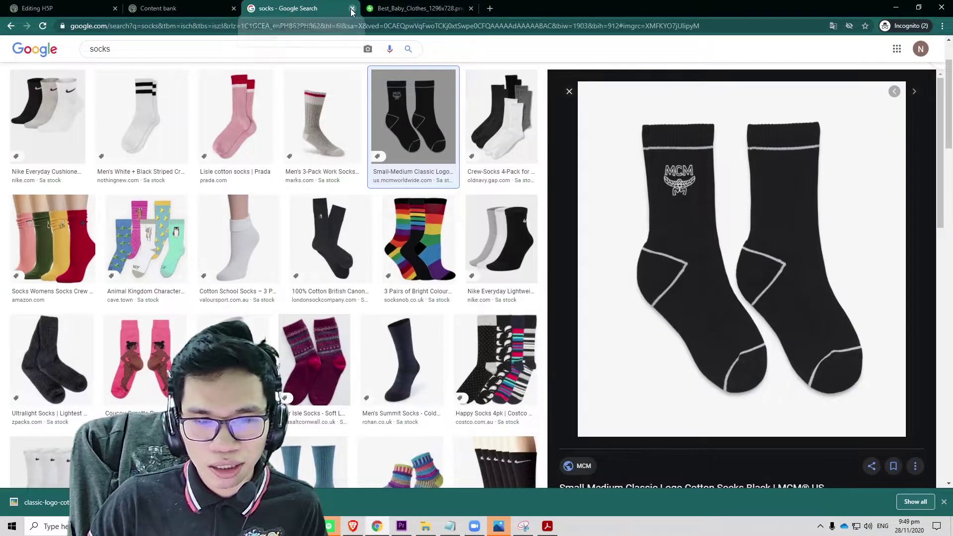
click(351, 9)
click(195, 11)
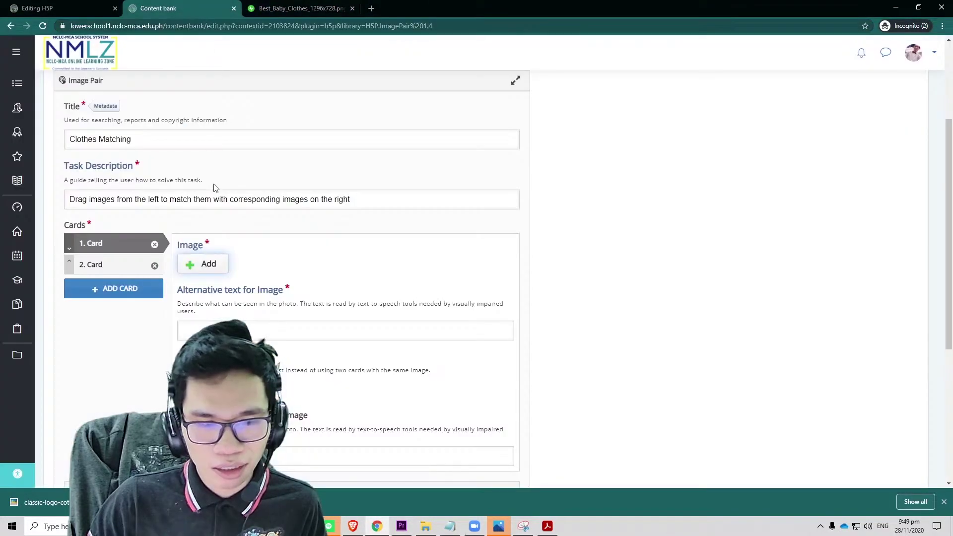
click(124, 268)
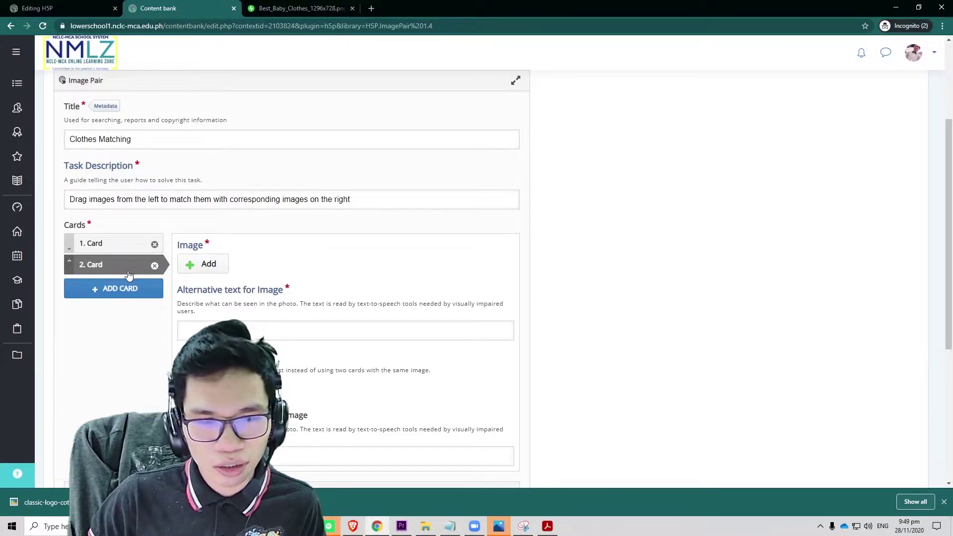
Switch to the browser tab with the baby clothes picture and search Google Images for "shorts" there
click(279, 4)
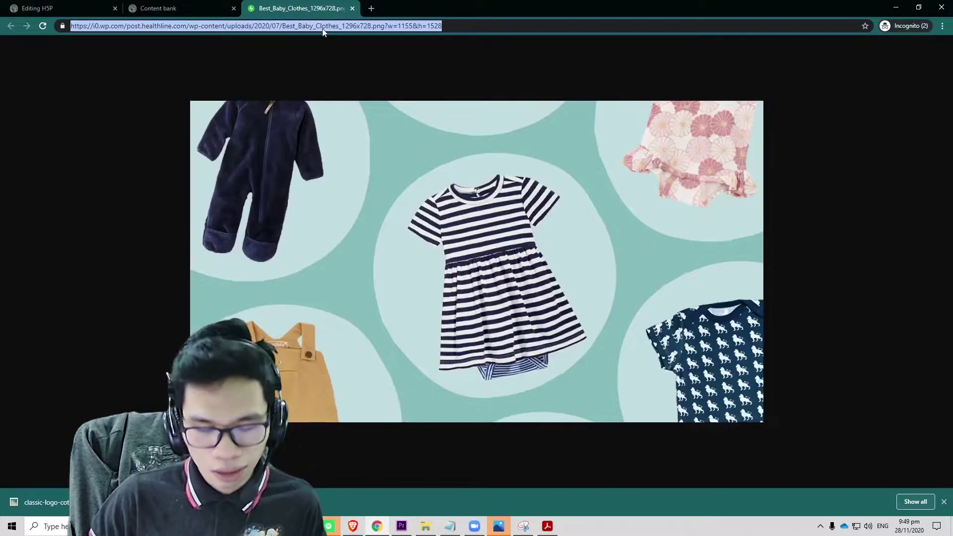
text(g)
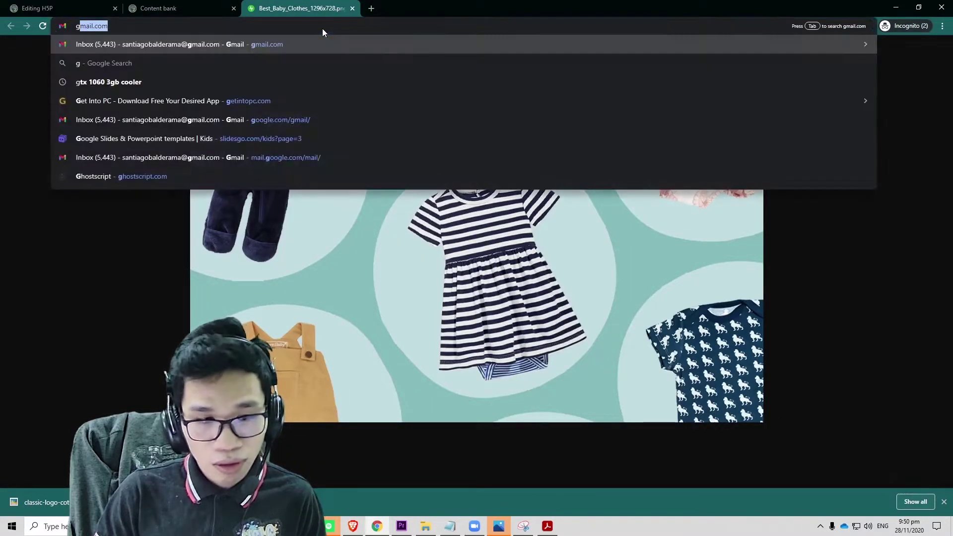
key(BackSpace)
key(BackSpace)
text(shg)
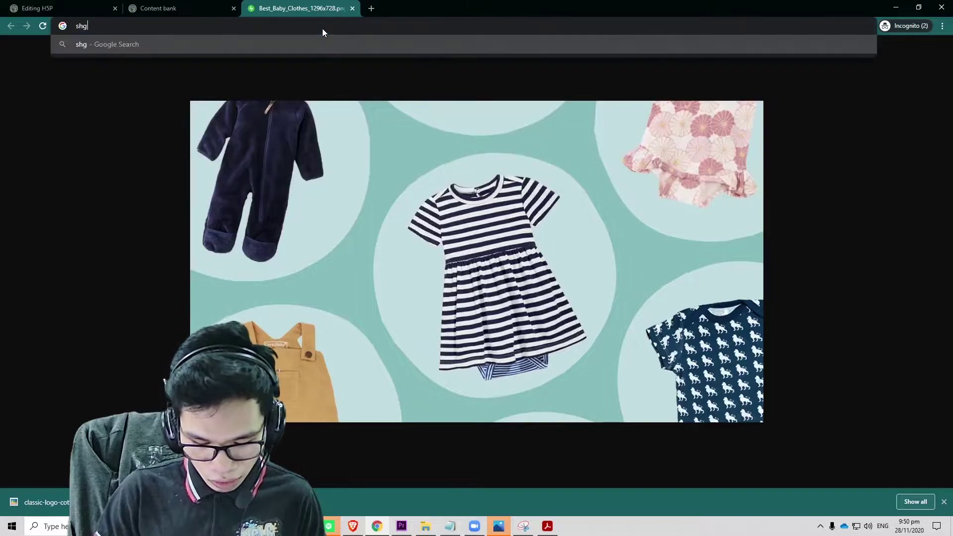
text(op)
key(BackSpace)
key(BackSpace)
key(BackSpace)
text(orts)
key(Return)
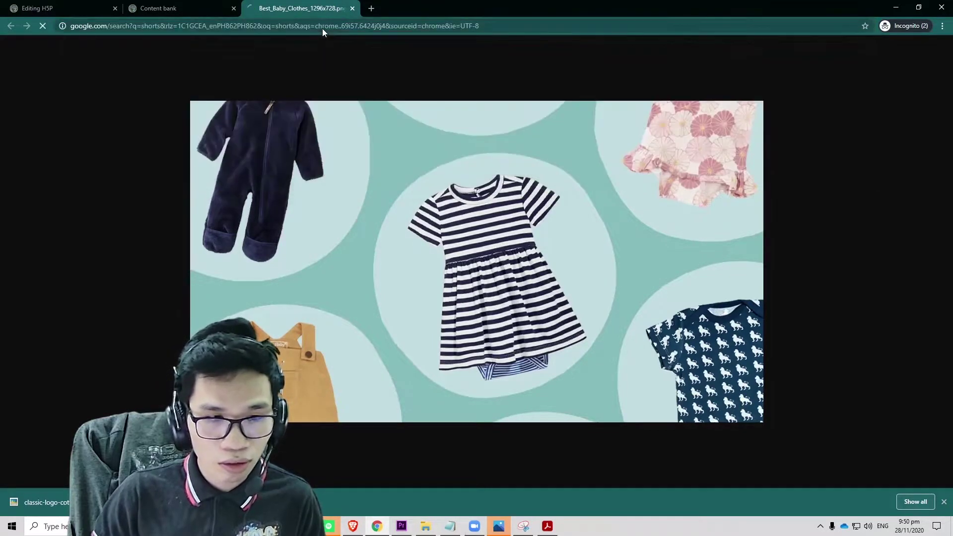
click(152, 91)
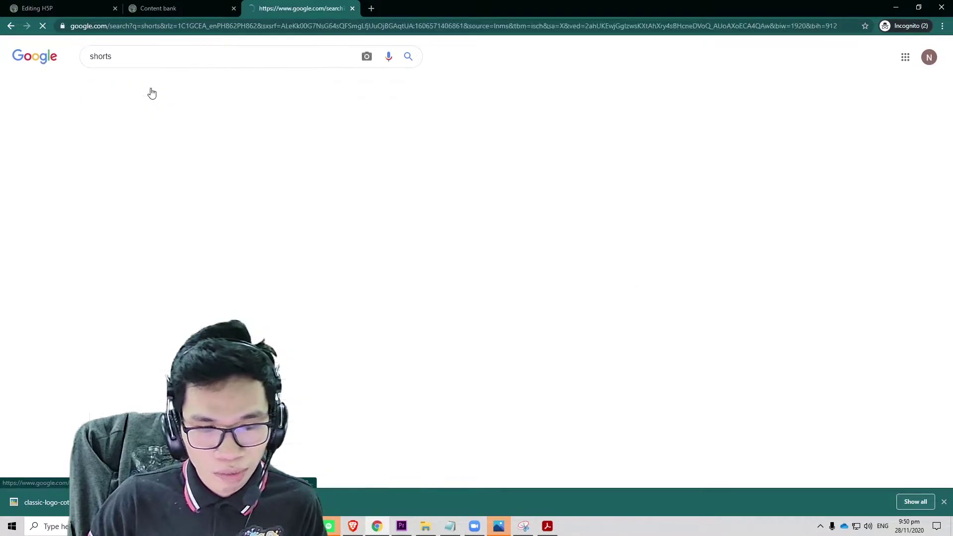
mouse_move(206, 186)
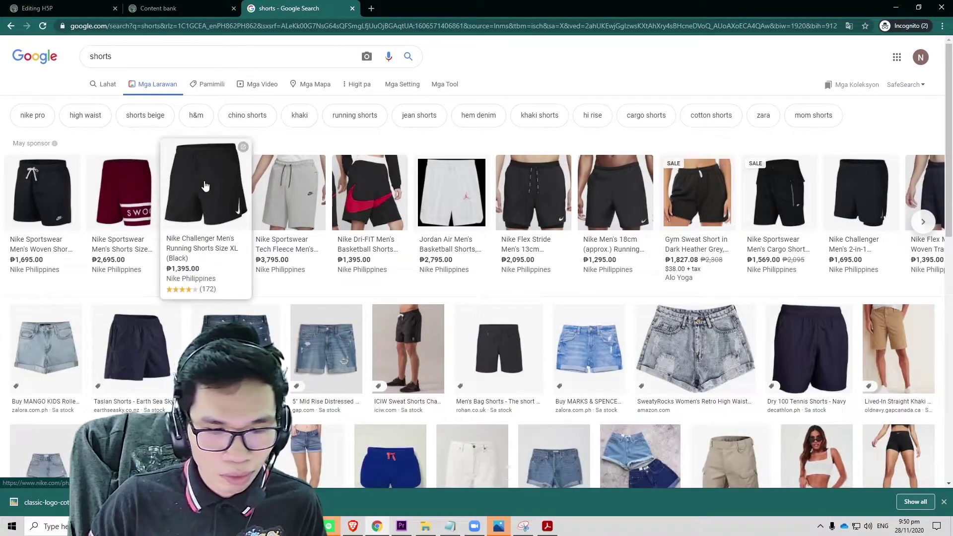
click(215, 187)
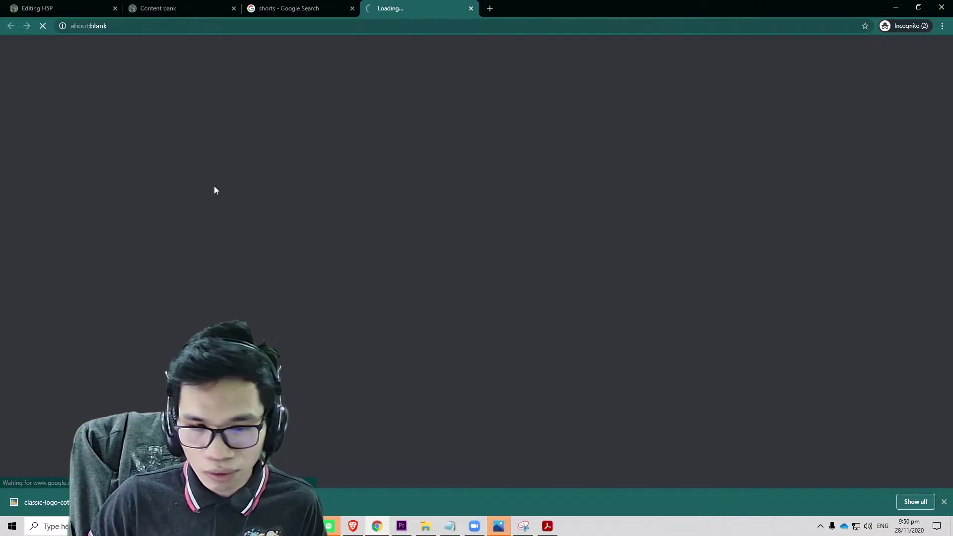
click(471, 8)
mouse_move(226, 205)
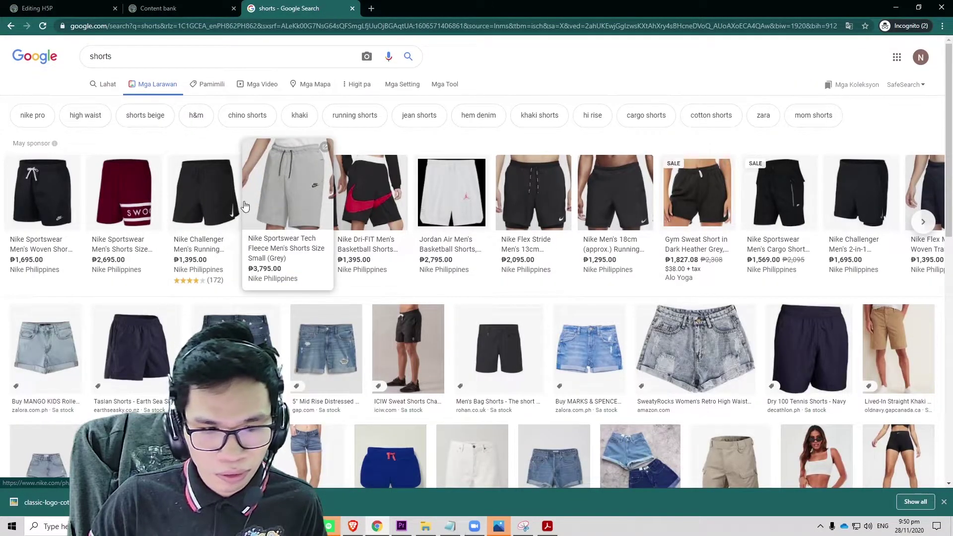
right_click(214, 197)
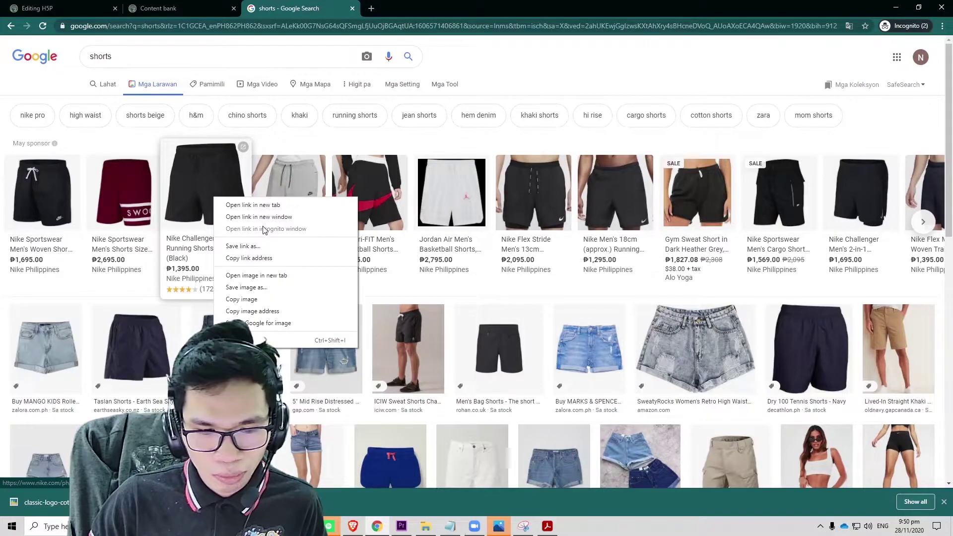
click(271, 274)
click(388, 9)
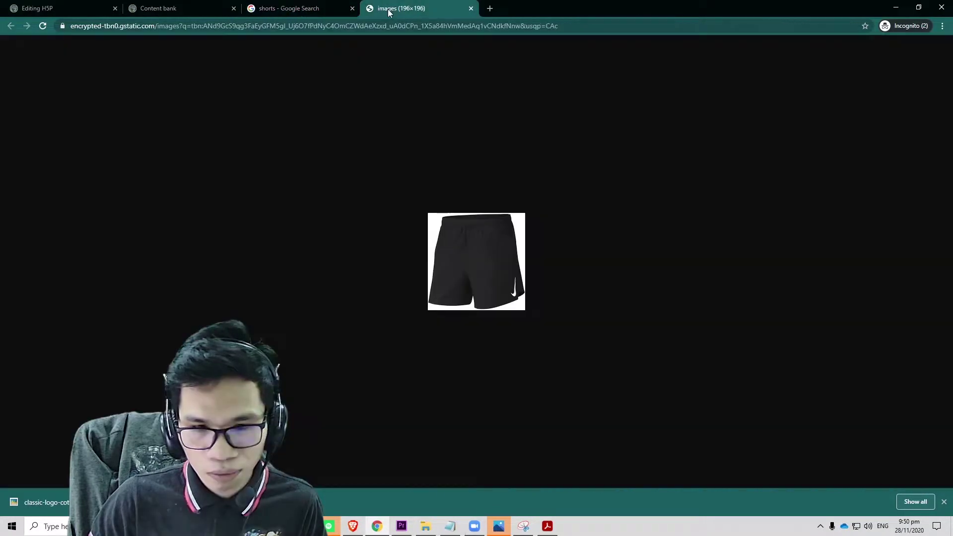
click(471, 8)
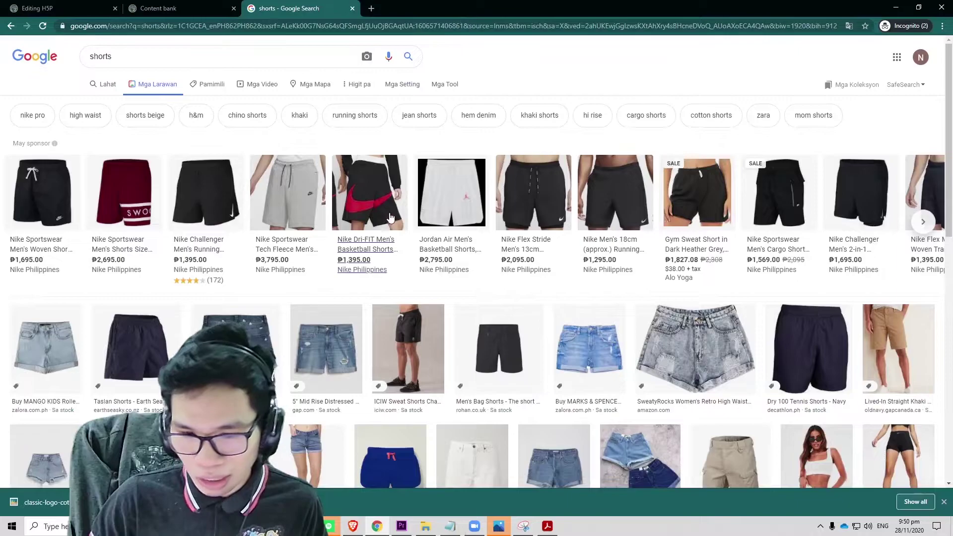
Show the search tools and filter the shorts images by size to large (Malaki)
click(444, 84)
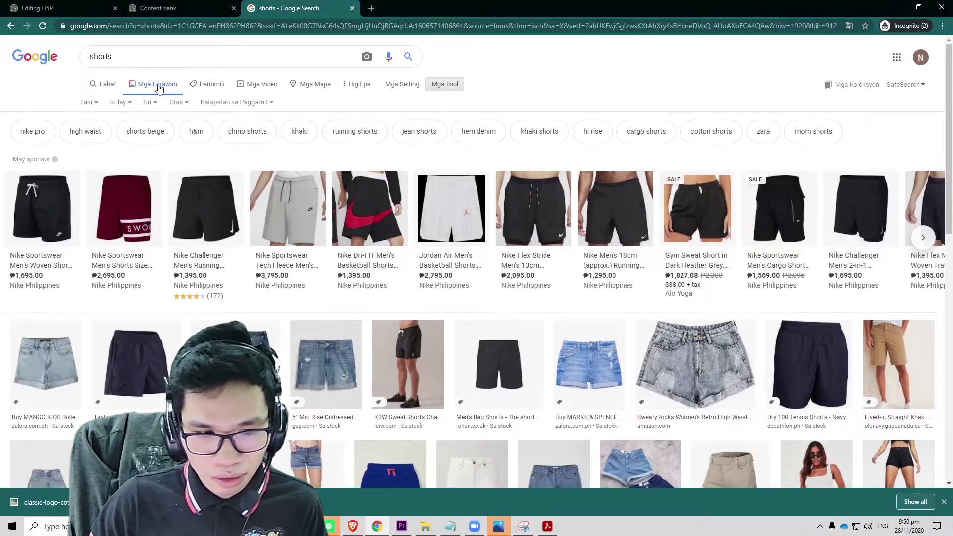
click(94, 104)
click(97, 136)
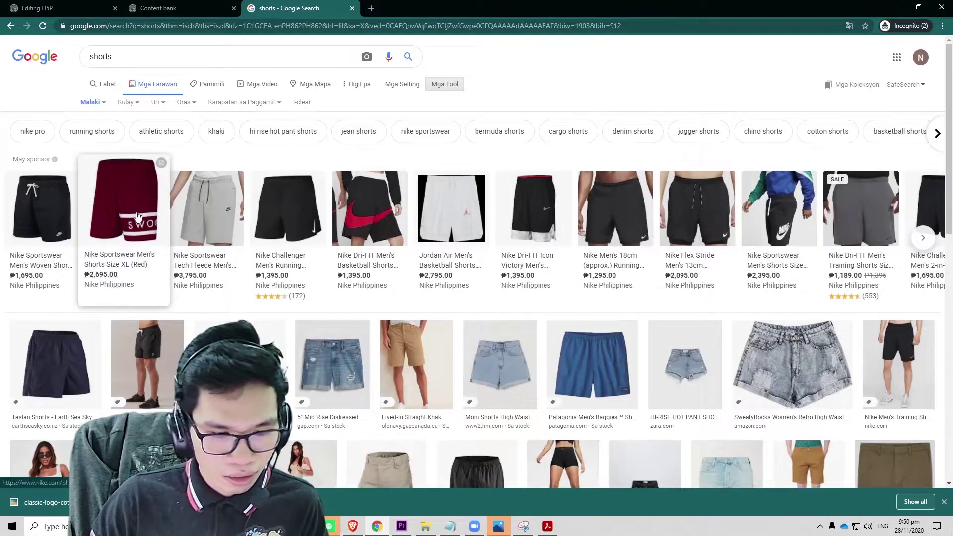
scroll(248, 239, down, 2)
right_click(244, 258)
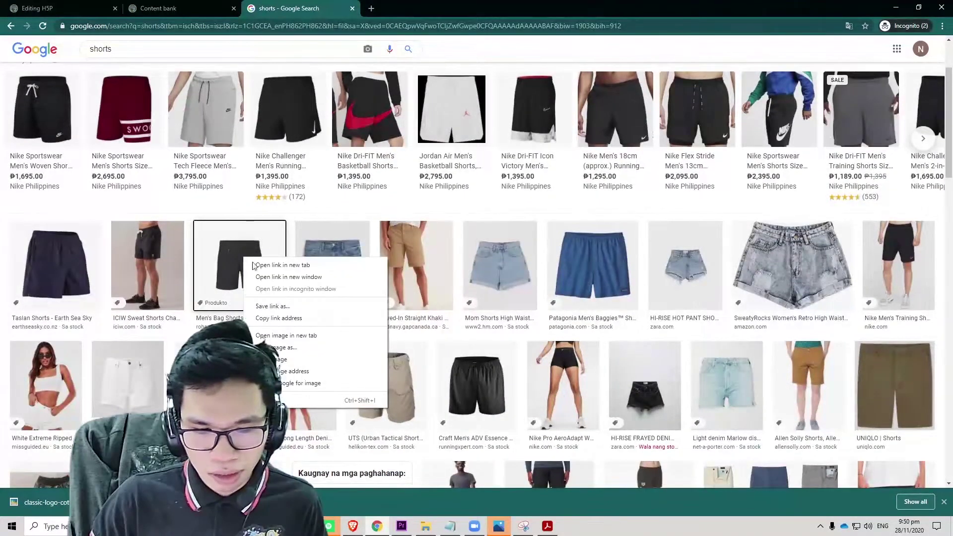
click(303, 335)
click(399, 8)
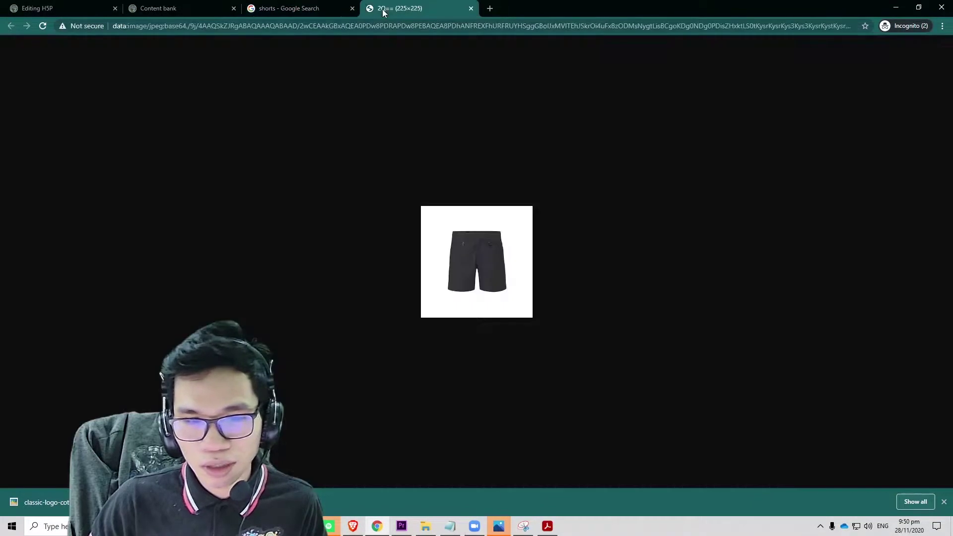
click(471, 7)
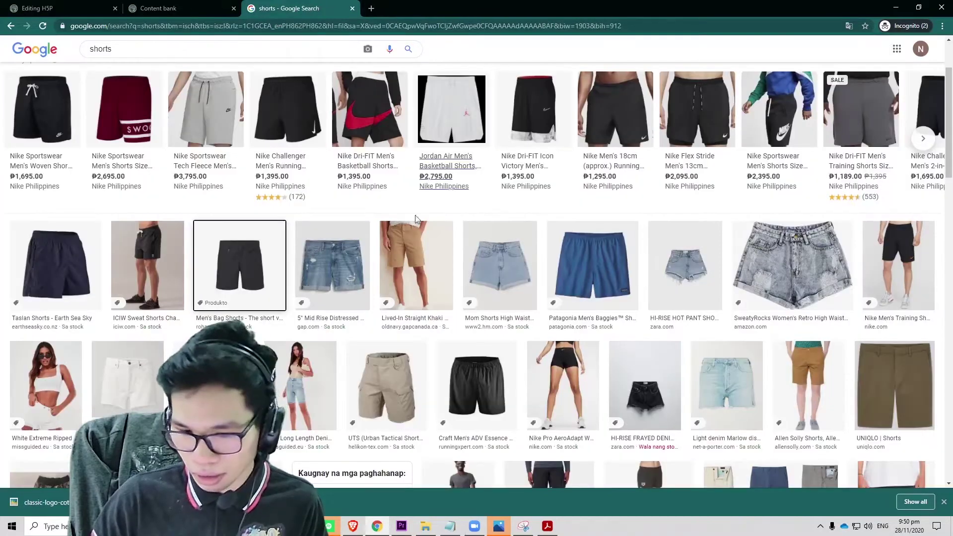
scroll(447, 248, down, 1)
scroll(546, 238, up, 3)
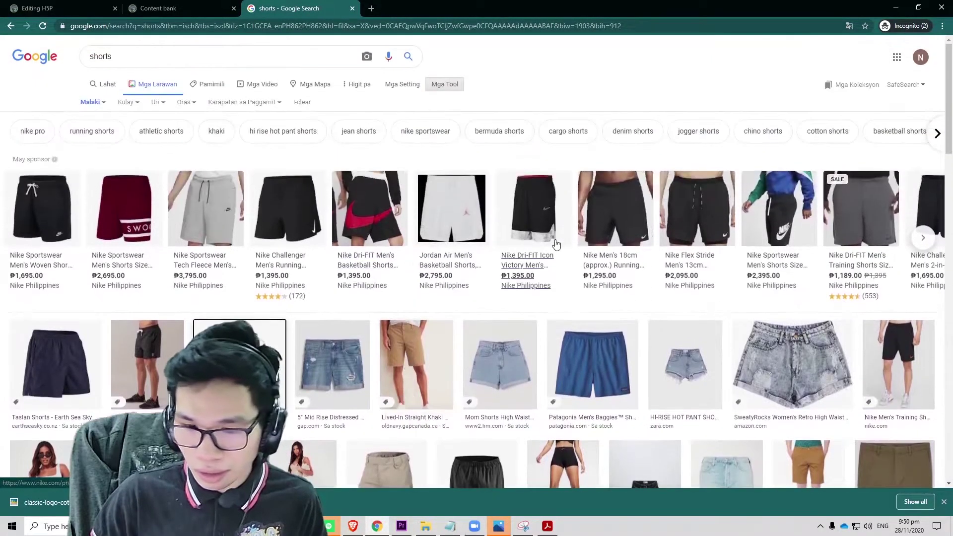
scroll(571, 248, down, 2)
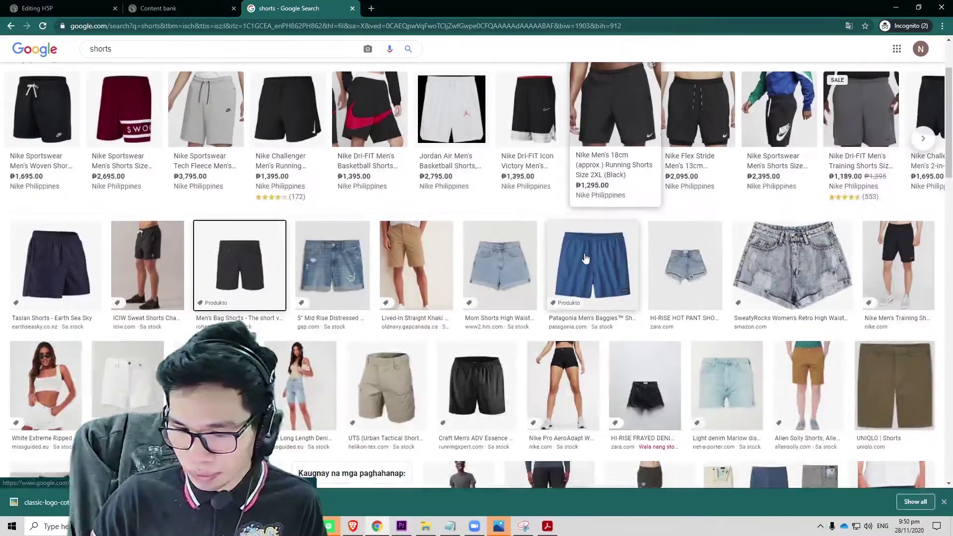
right_click(596, 251)
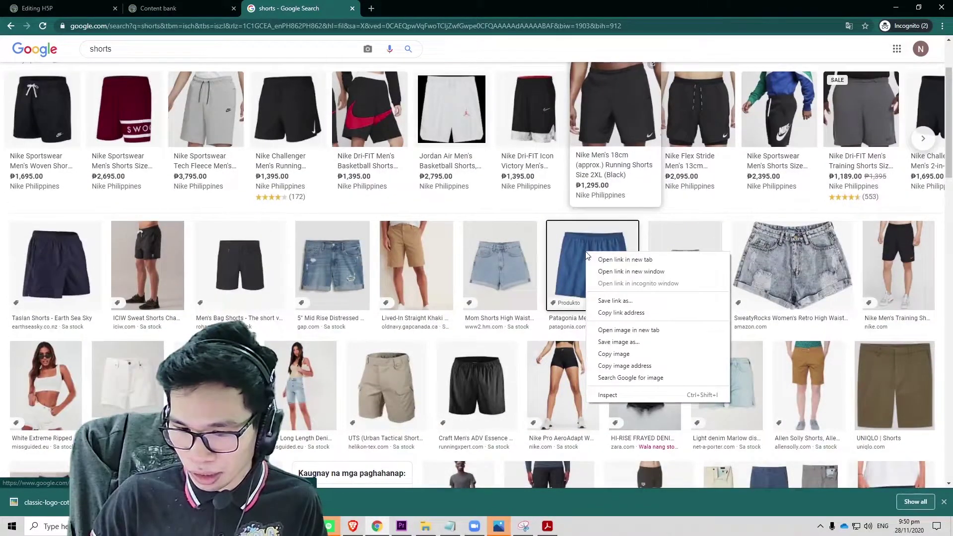
click(655, 329)
click(417, 8)
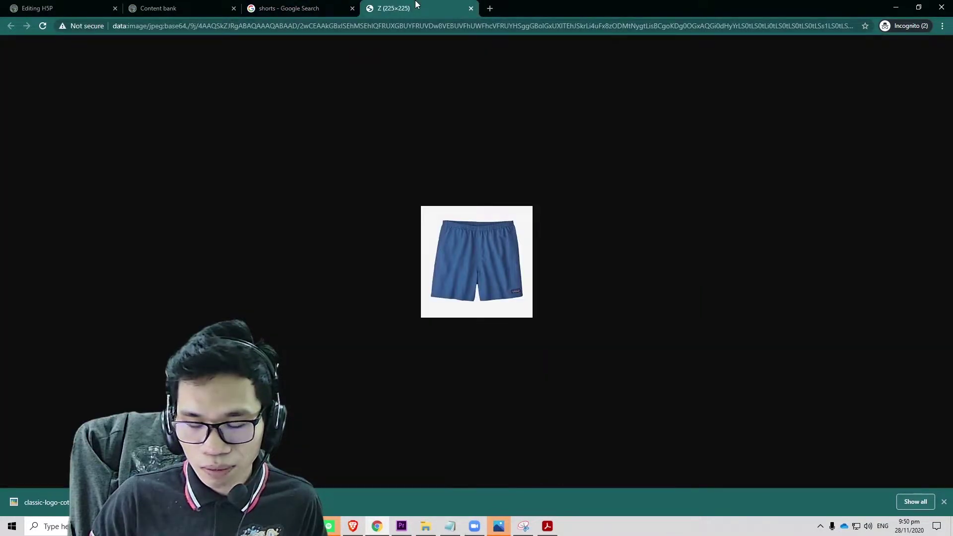
click(471, 8)
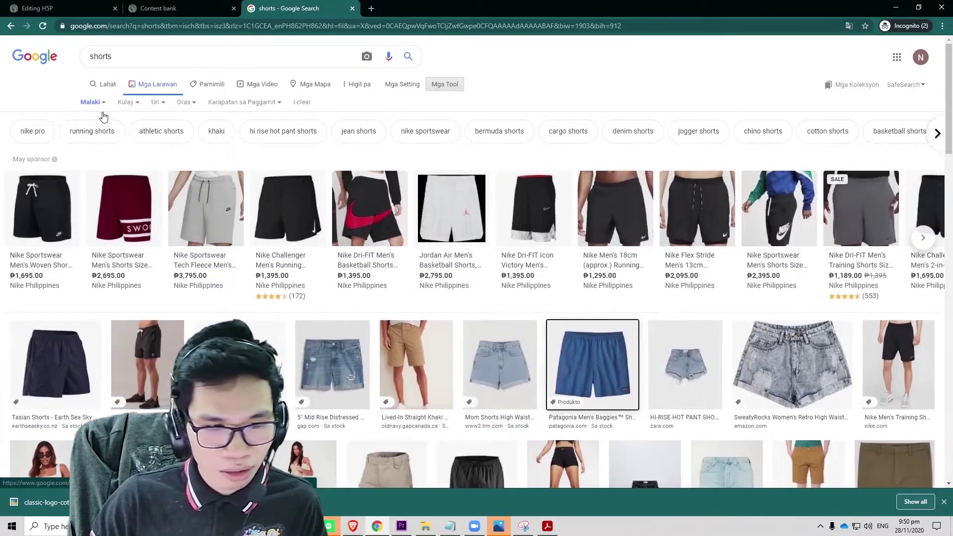
Preview the brown Patagonia men's shorts among the results and open the picture full size in a separate browser tab
scroll(208, 216, down, 10)
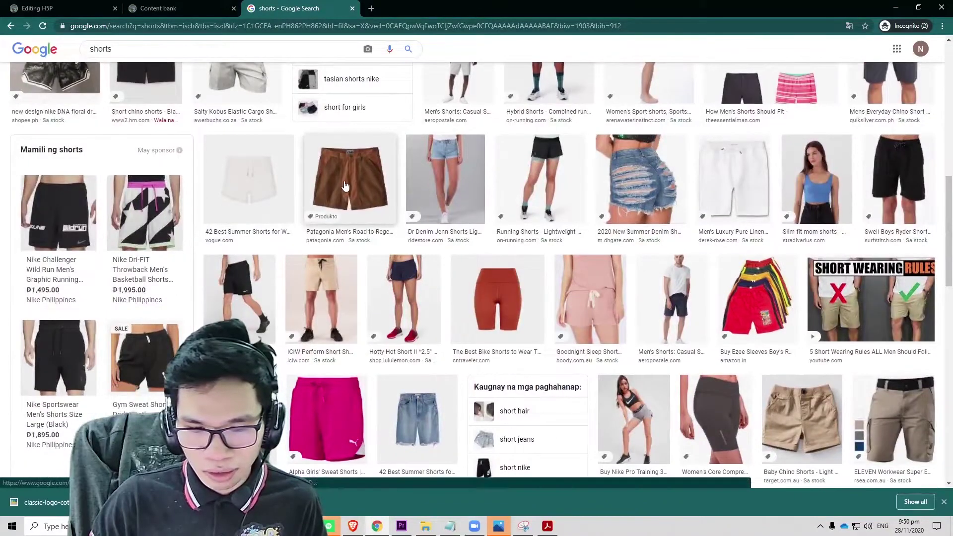
click(345, 186)
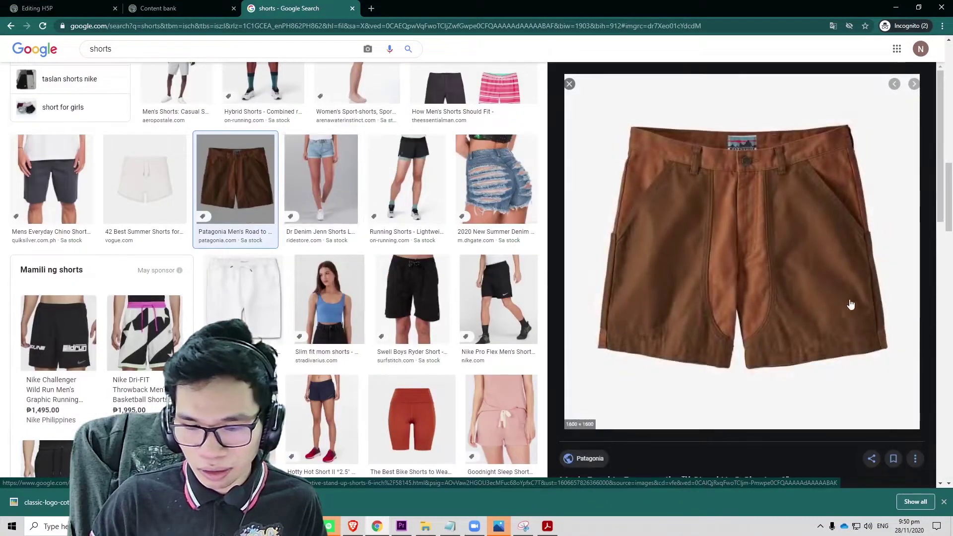
right_click(680, 204)
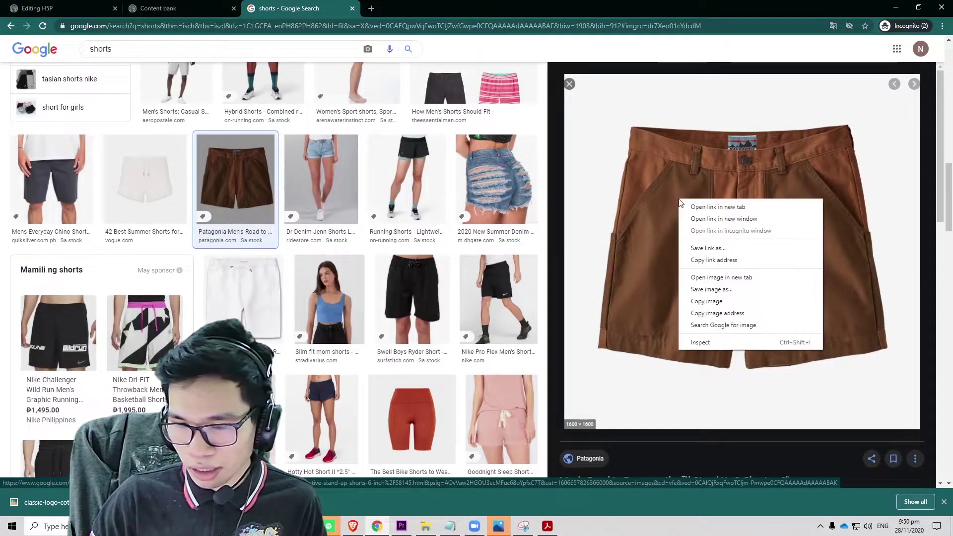
click(715, 279)
click(419, 14)
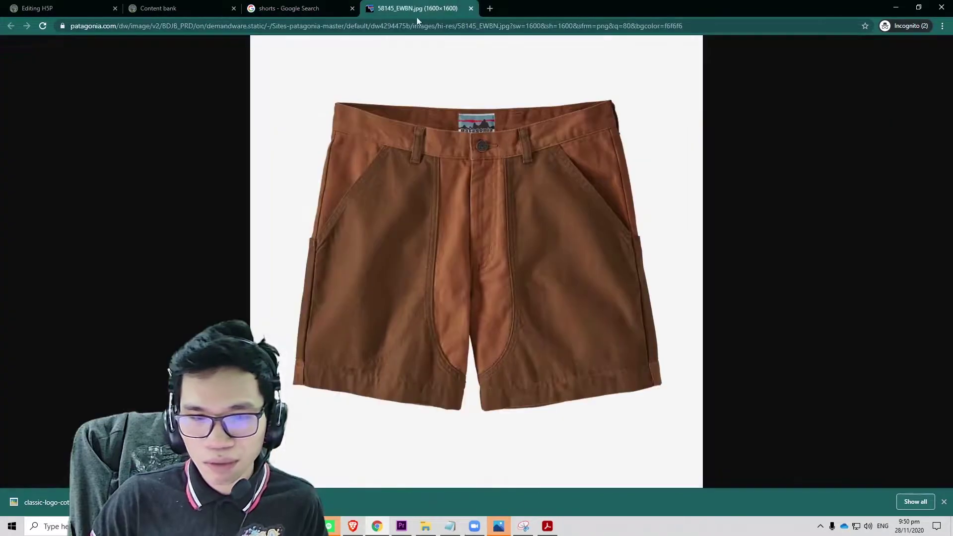
Save the full-size brown shorts picture to the Clothing folder as "shorts"
right_click(420, 153)
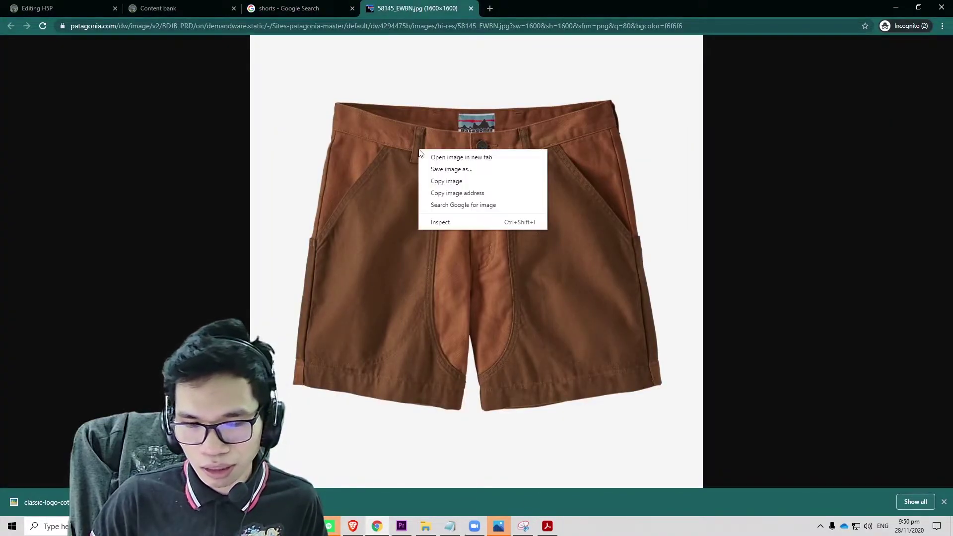
click(443, 170)
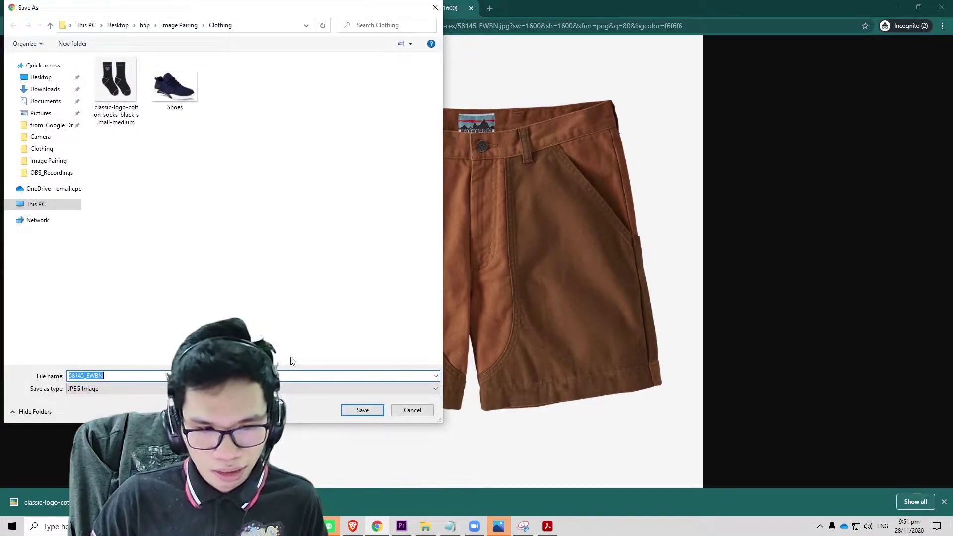
text(shorts)
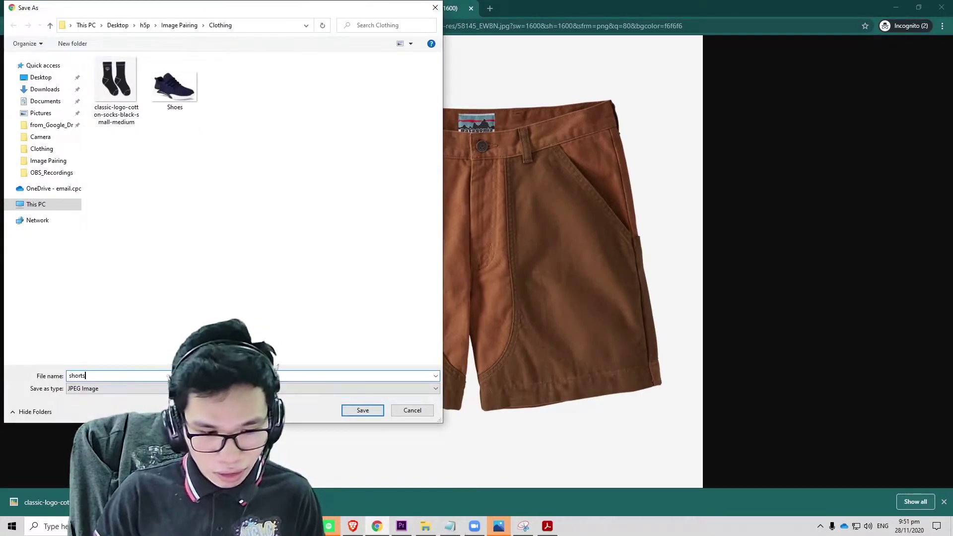
key(Return)
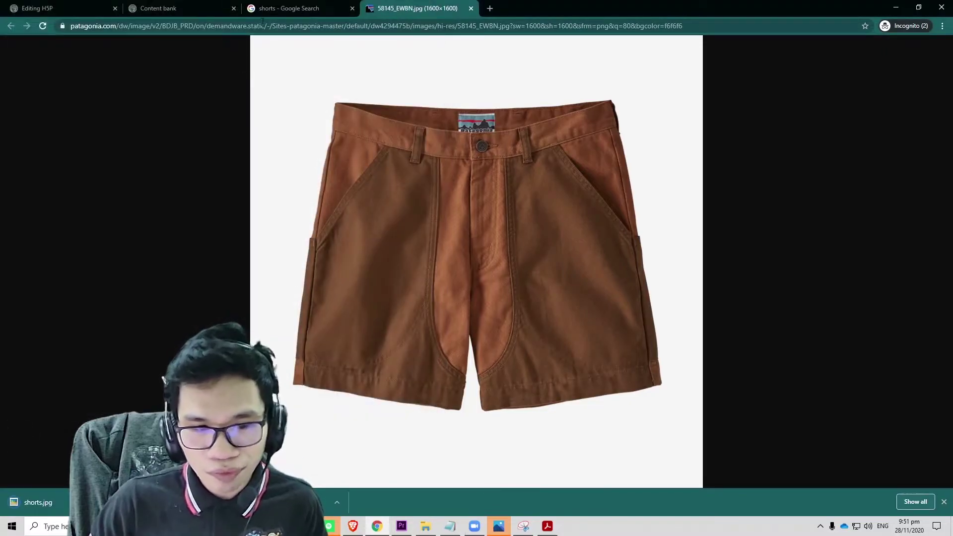
Return to the shorts search tab and search Google Images for "shirt" instead
click(284, 7)
scroll(216, 79, up, 10)
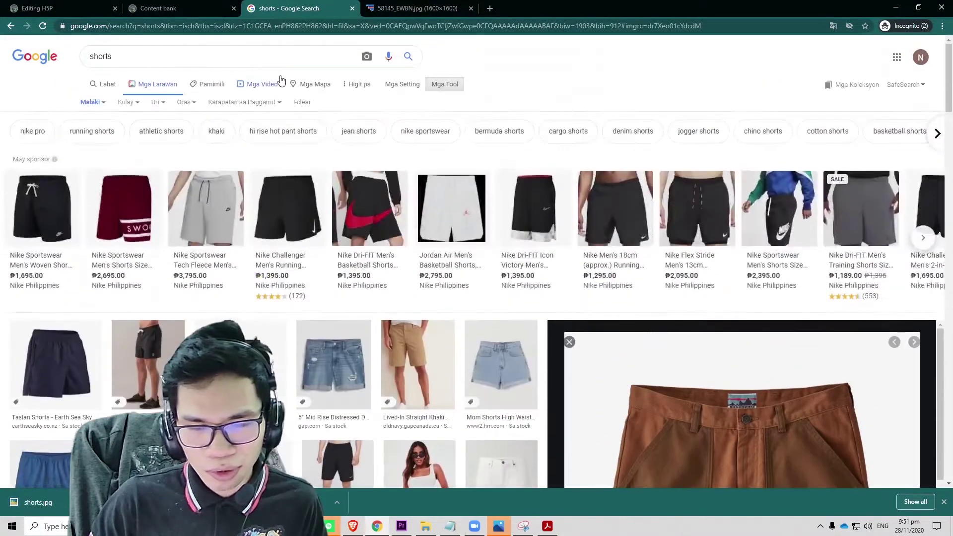
drag(149, 57, 81, 59)
text(shp)
key(BackSpace)
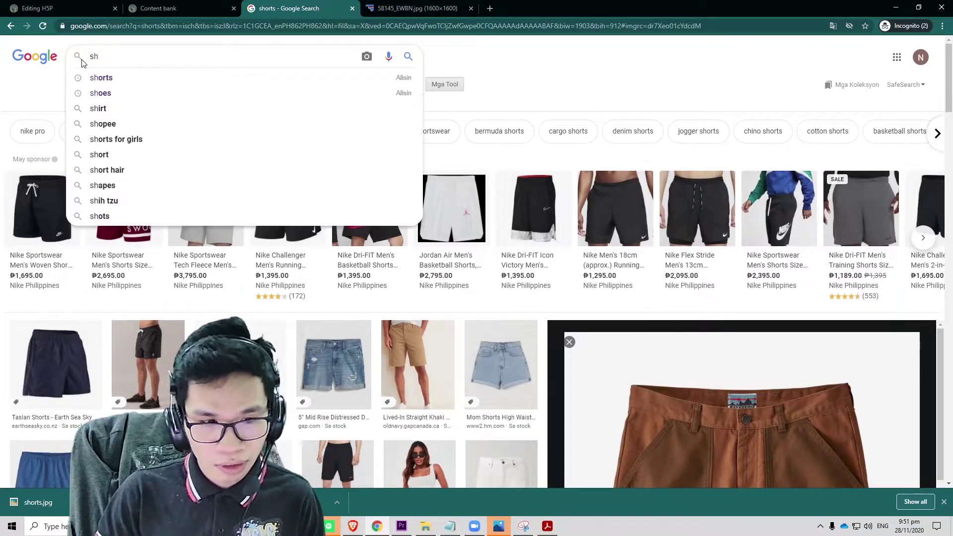
text(irt)
key(Return)
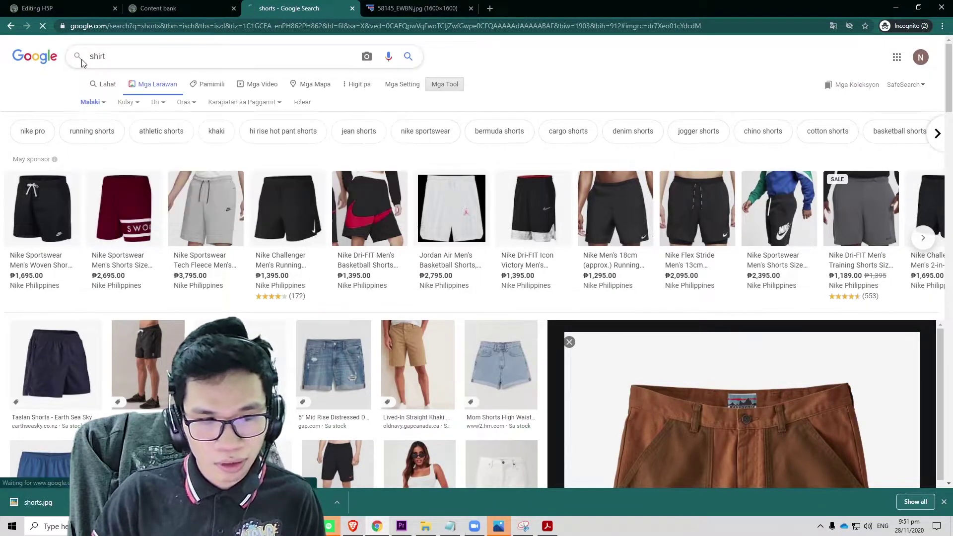
Find the orange Fruit of the Loom children's T-shirt among the shirt images and open its preview
scroll(322, 172, down, 1)
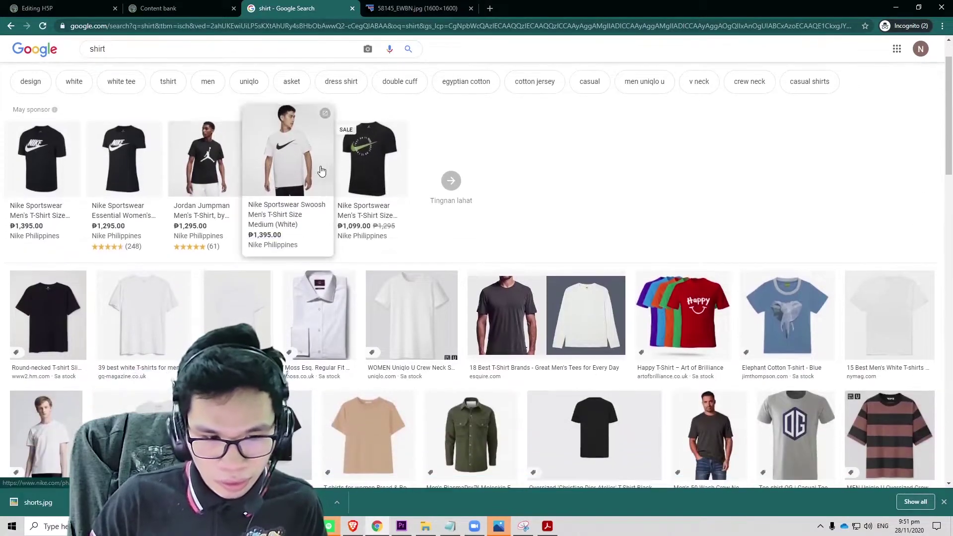
scroll(322, 171, down, 1)
scroll(322, 171, up, 2)
scroll(322, 171, down, 4)
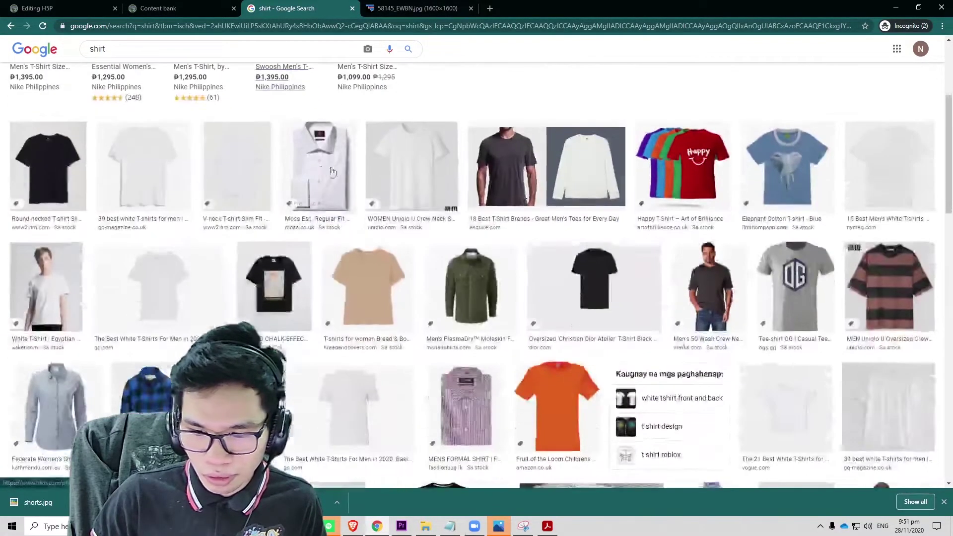
scroll(599, 287, down, 3)
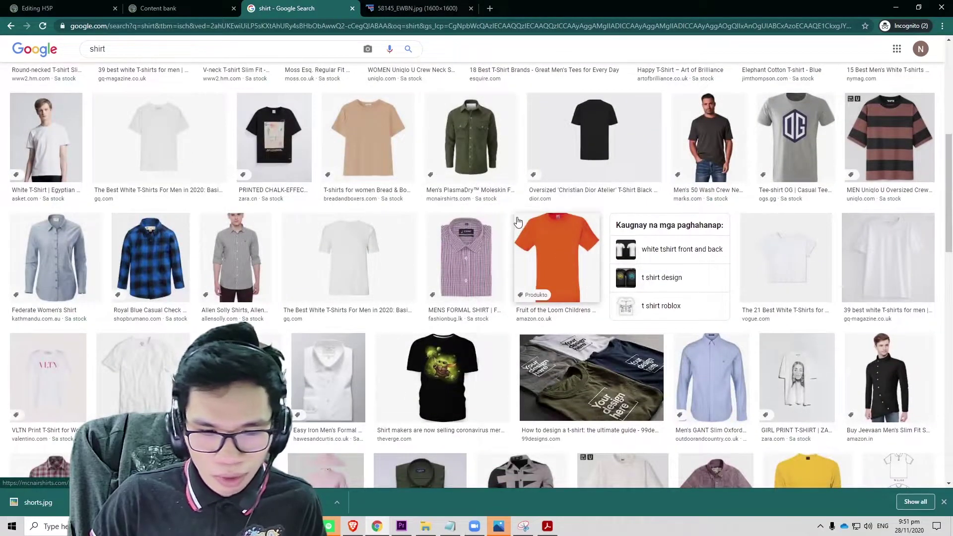
click(559, 247)
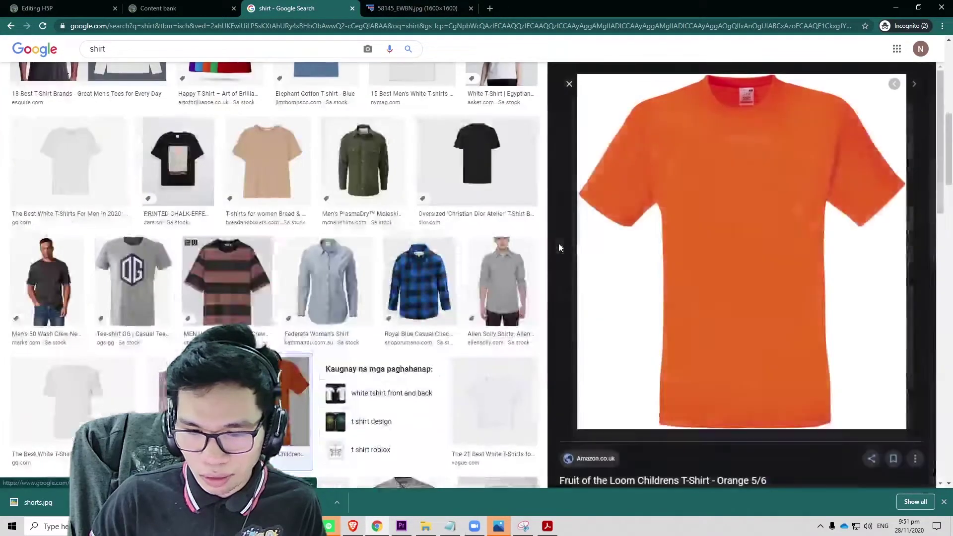
Save the previewed orange T-shirt picture to the Clothing folder as "shirts"
right_click(720, 164)
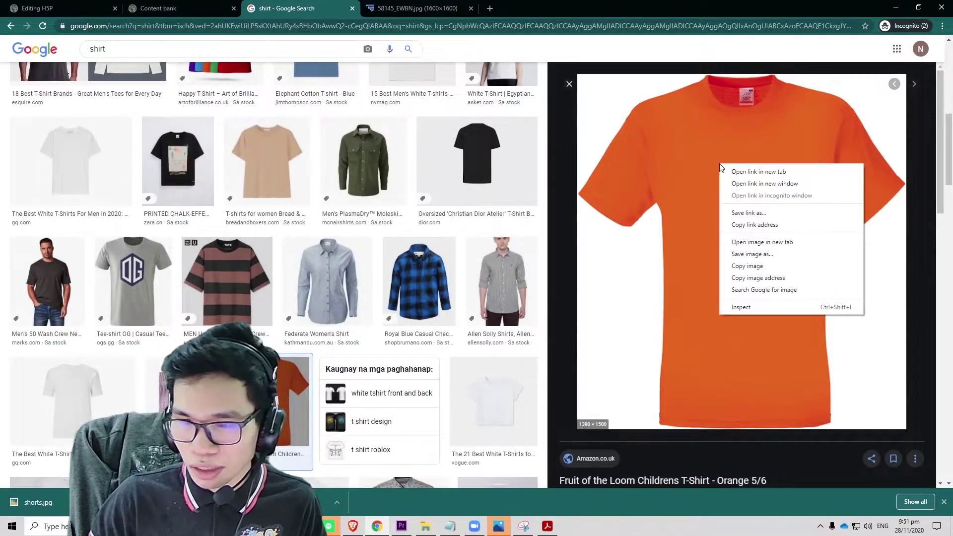
click(772, 253)
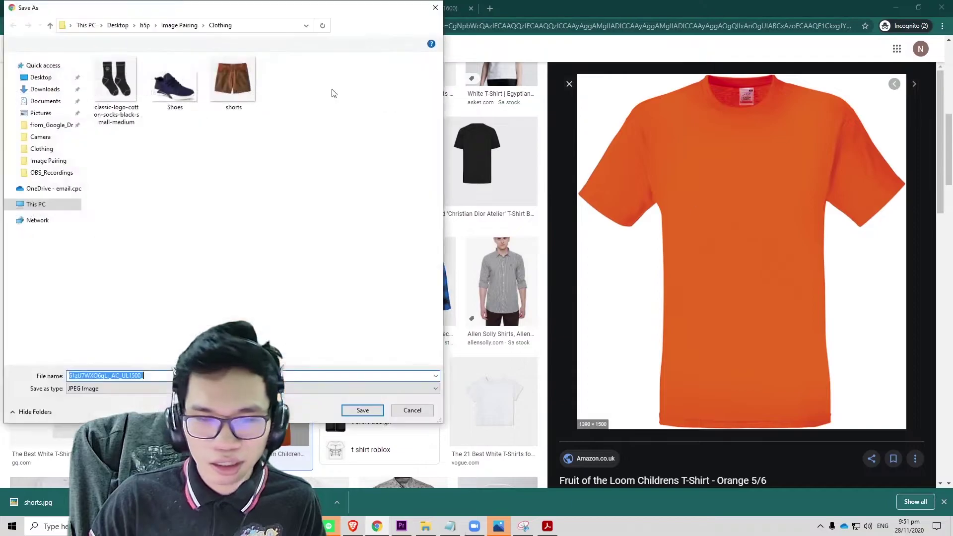
text(shirts)
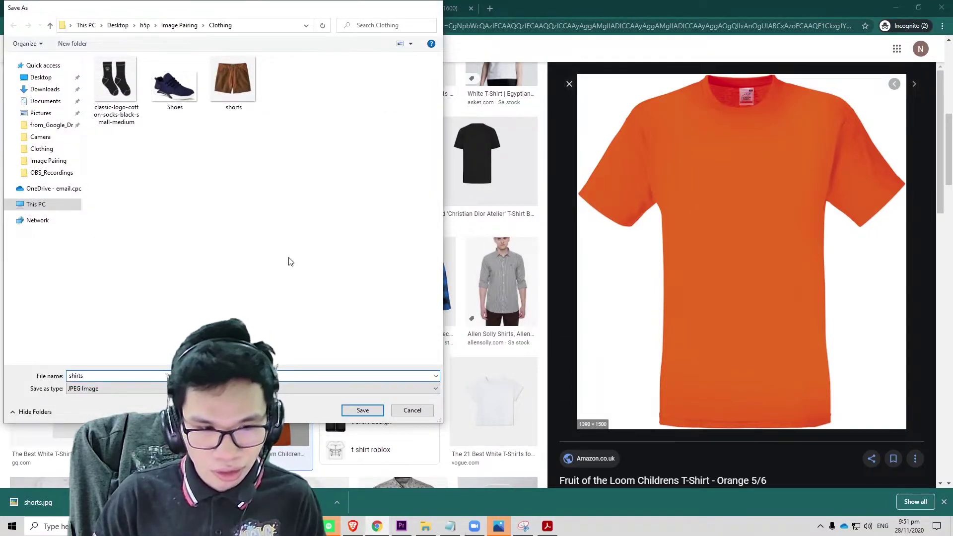
key(Return)
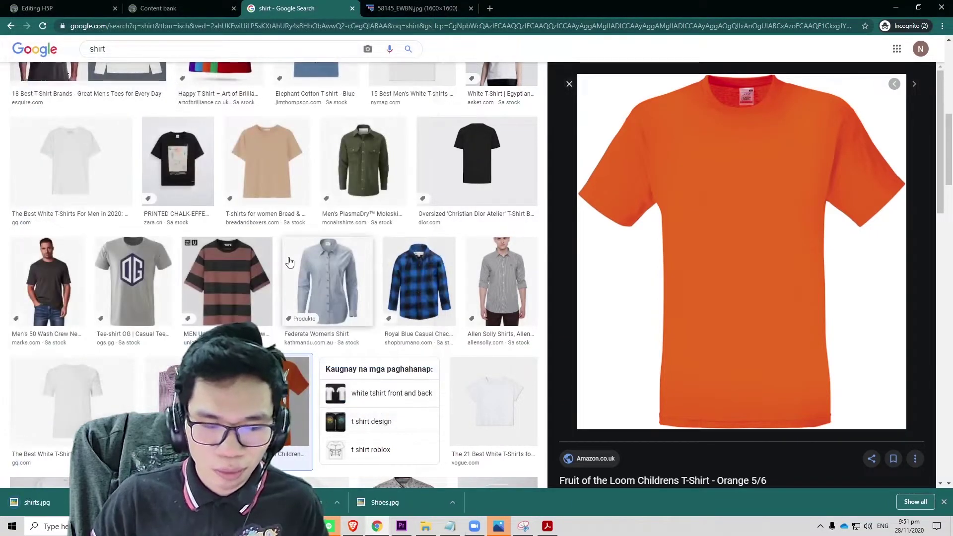
Return to the Image Pair editor and upload the Shoes picture from the h5p > Image Pairing > Clothing folder as the first card's image
click(165, 7)
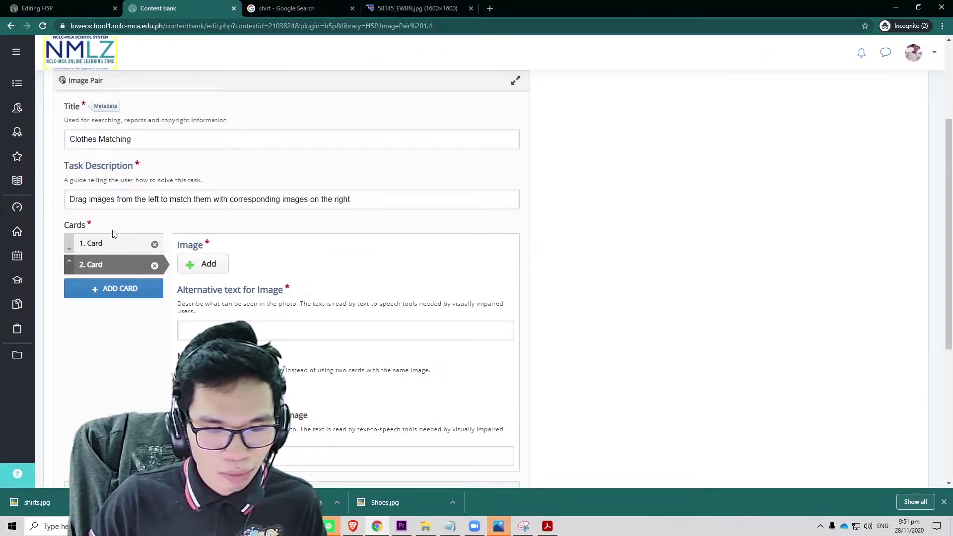
click(118, 249)
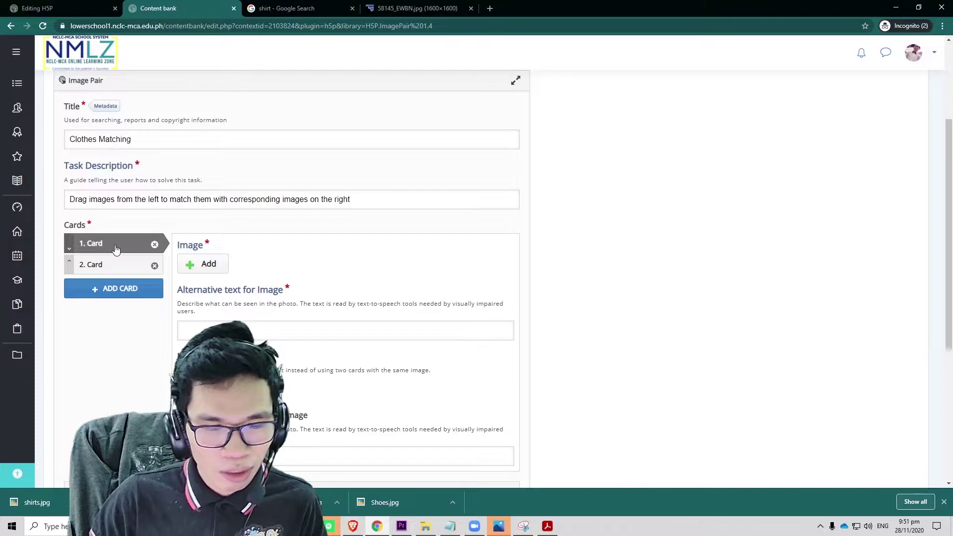
click(220, 265)
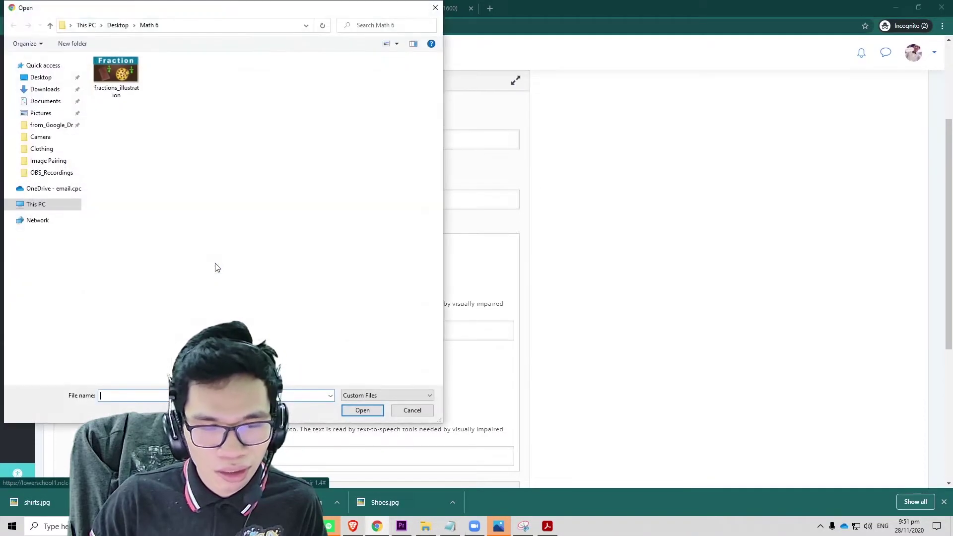
click(119, 27)
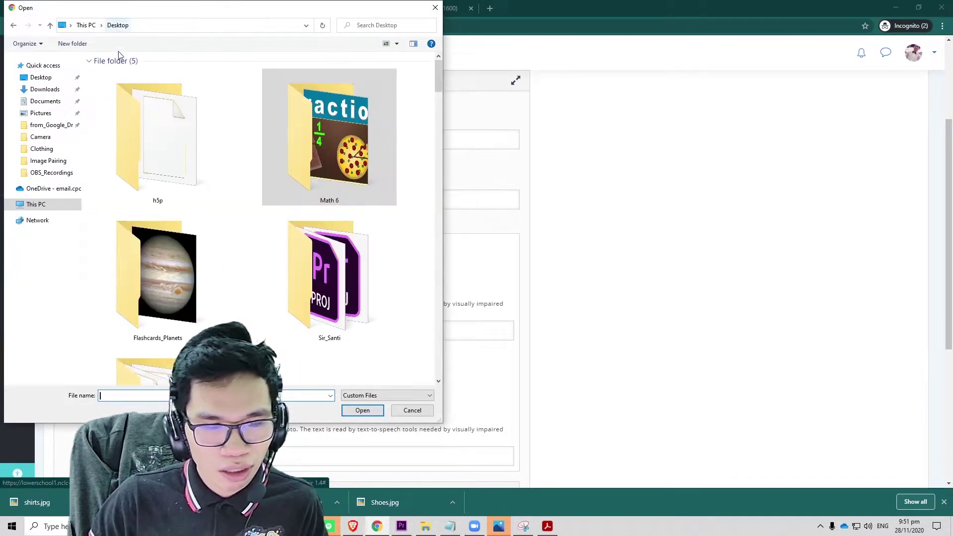
double_click(153, 136)
double_click(123, 77)
double_click(122, 77)
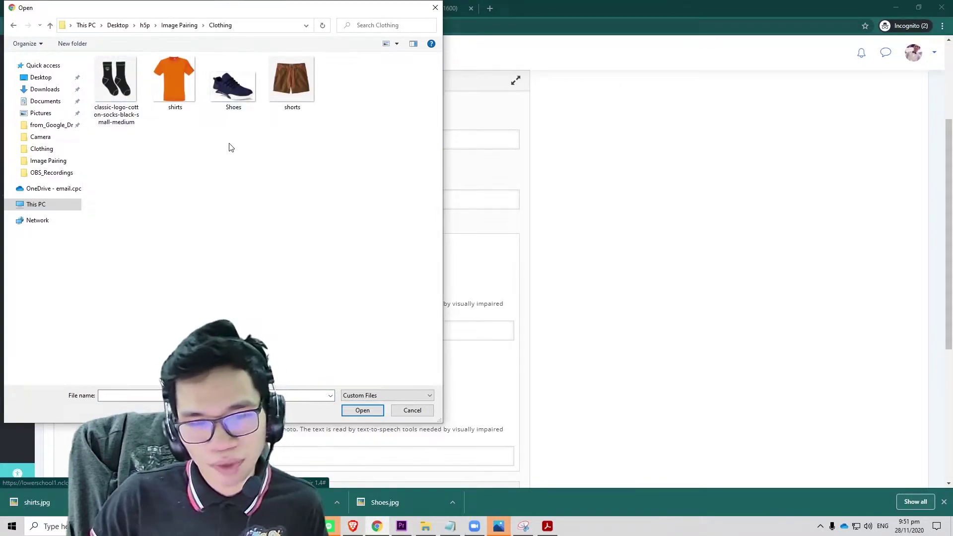
click(232, 103)
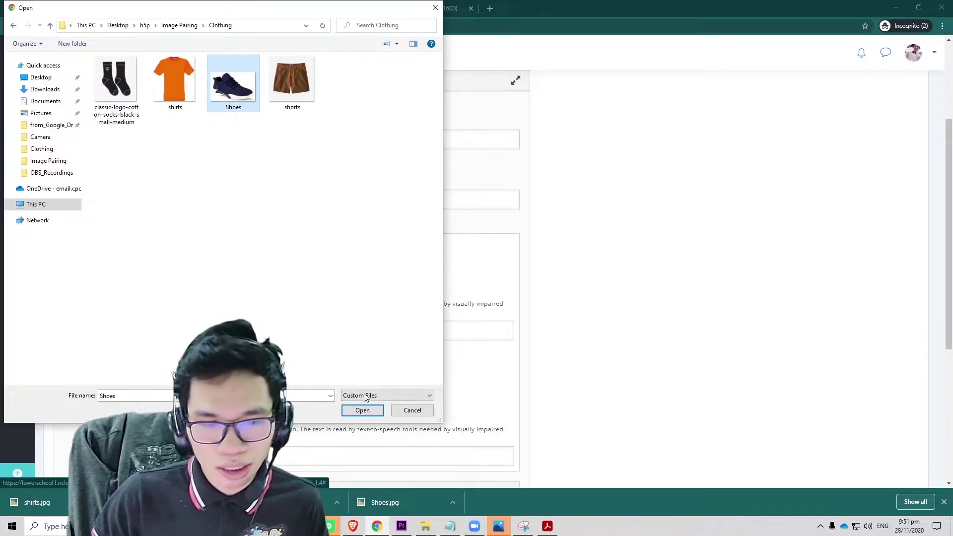
click(363, 411)
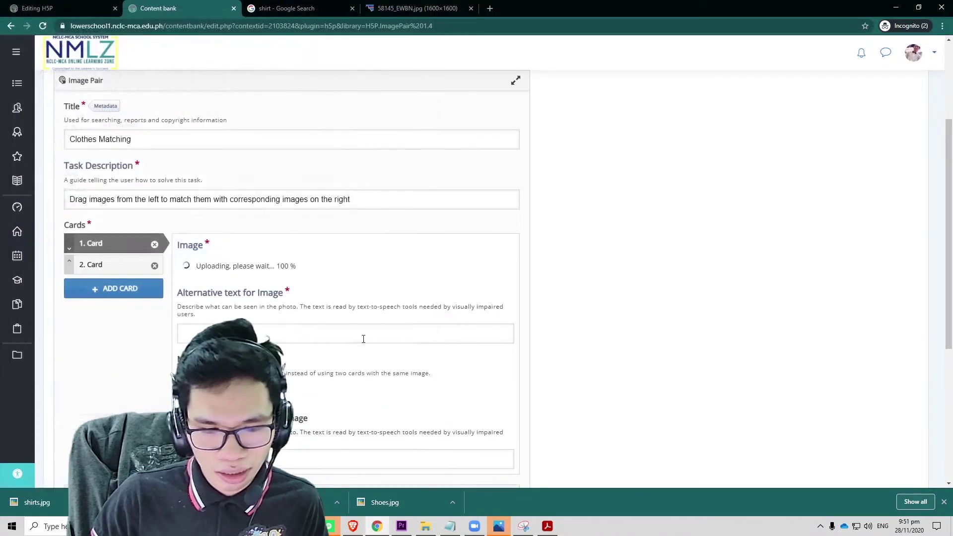
Enter "Shoes" as the alternative text for the first card's image
scroll(346, 289, down, 2)
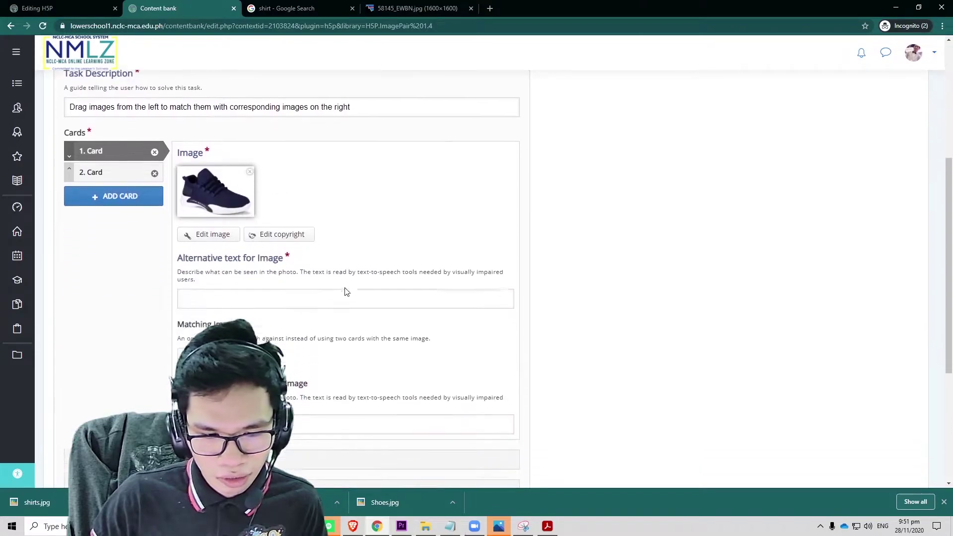
scroll(345, 288, down, 1)
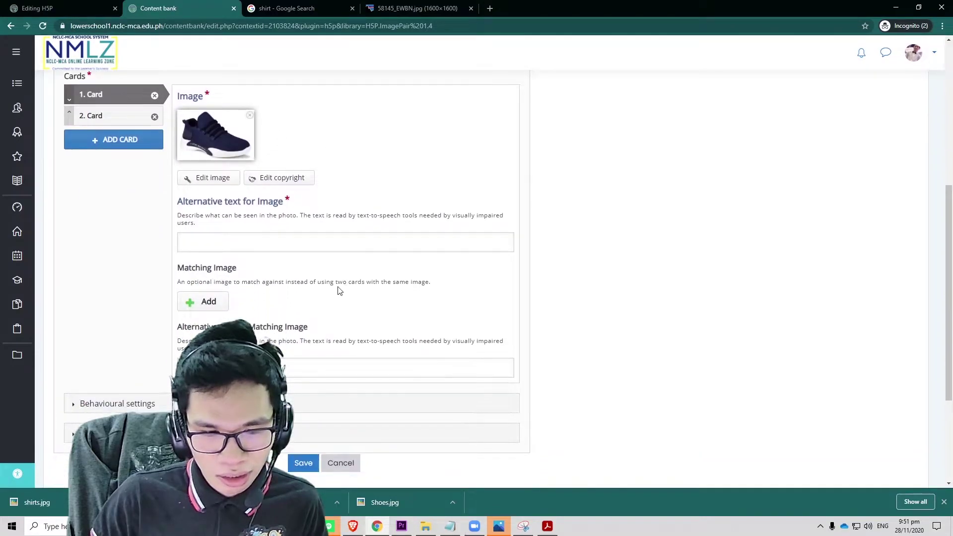
click(287, 242)
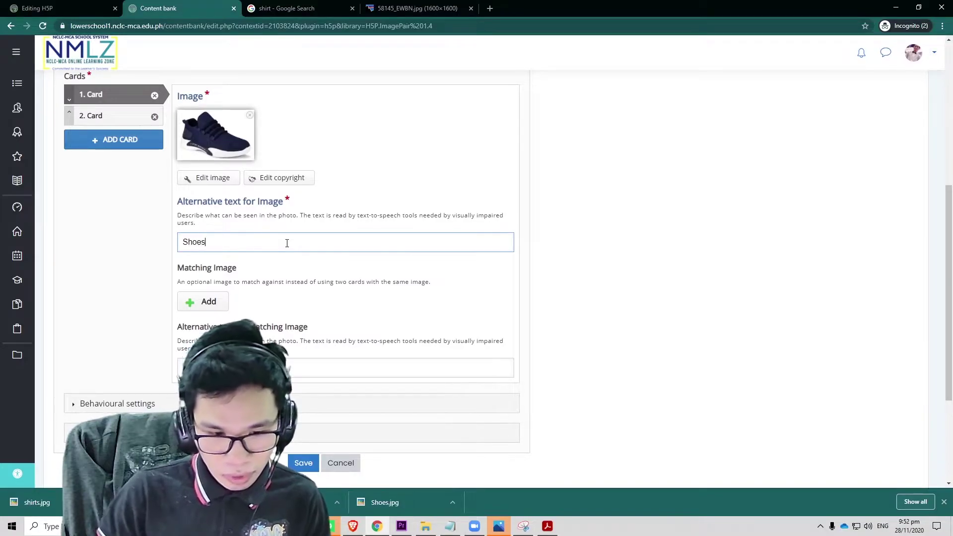
click(308, 291)
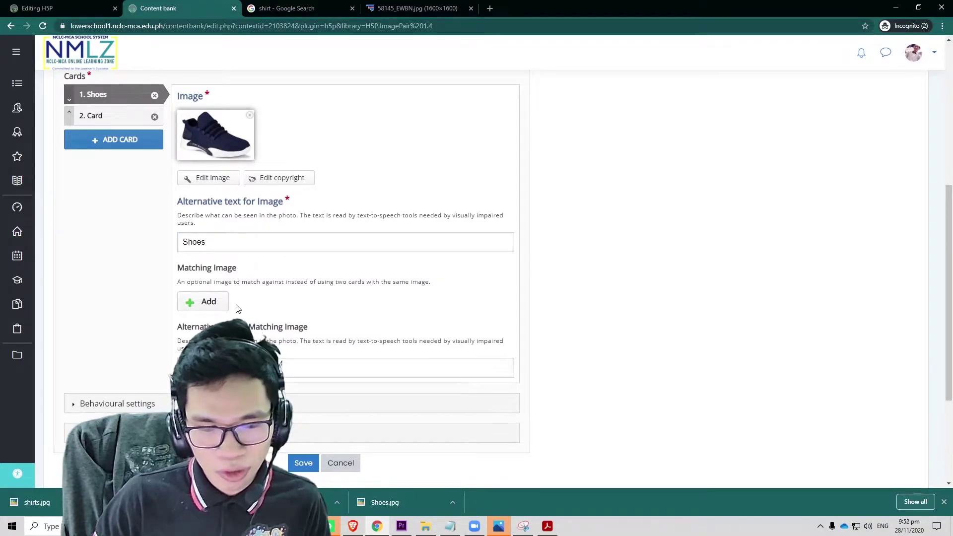
Upload the black socks picture from the Clothing folder as the first card's matching image
click(209, 300)
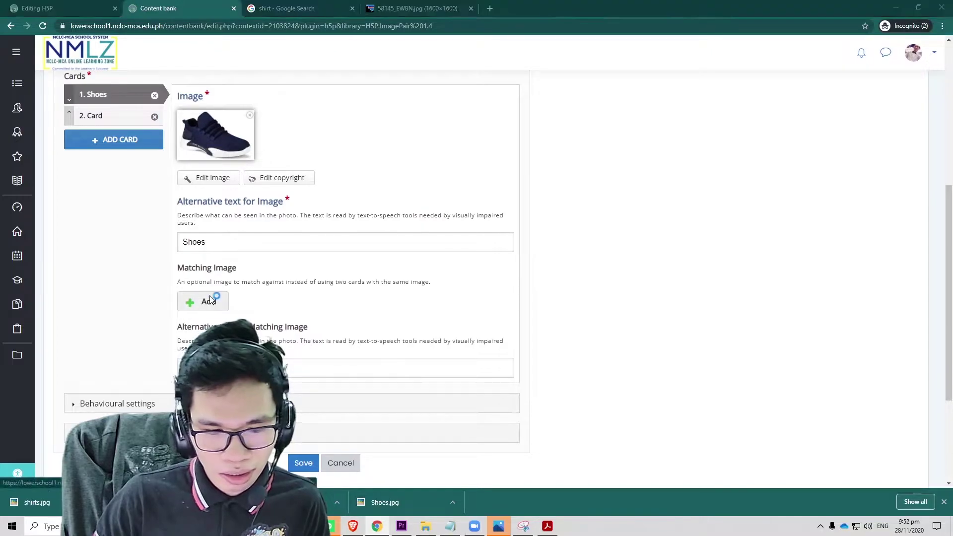
click(119, 94)
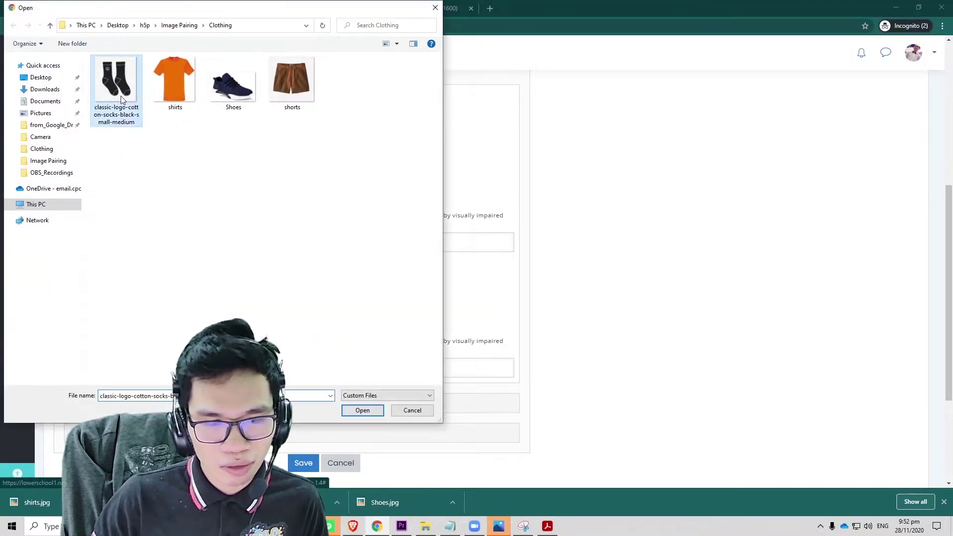
click(358, 414)
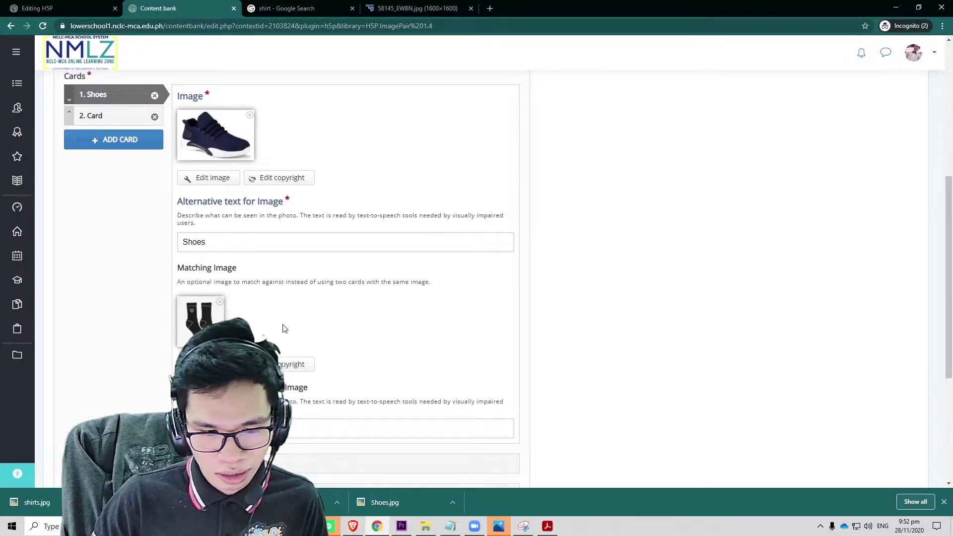
Set the matching image's alternative text to "socks" and change the main image's alternative text to lowercase "shoes"
scroll(283, 330, down, 2)
click(281, 326)
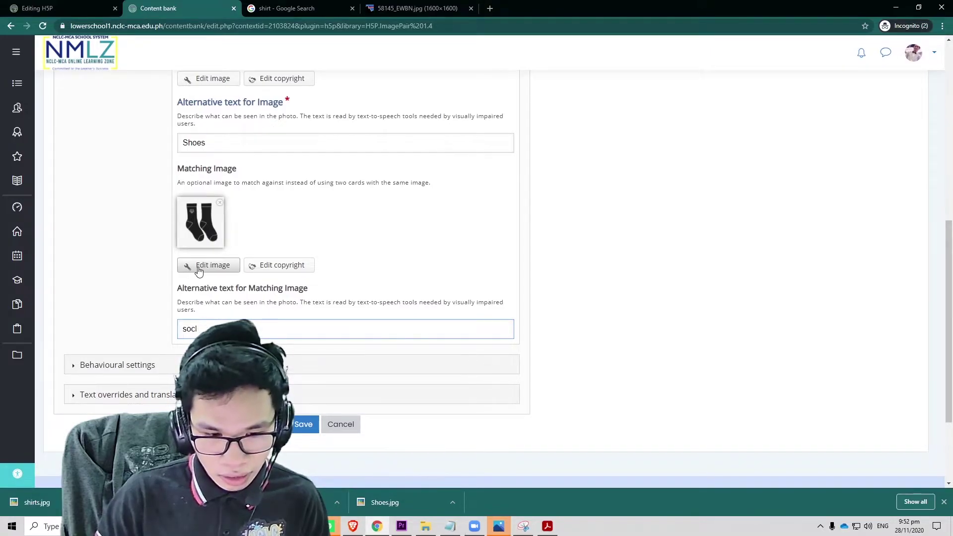
text(socks)
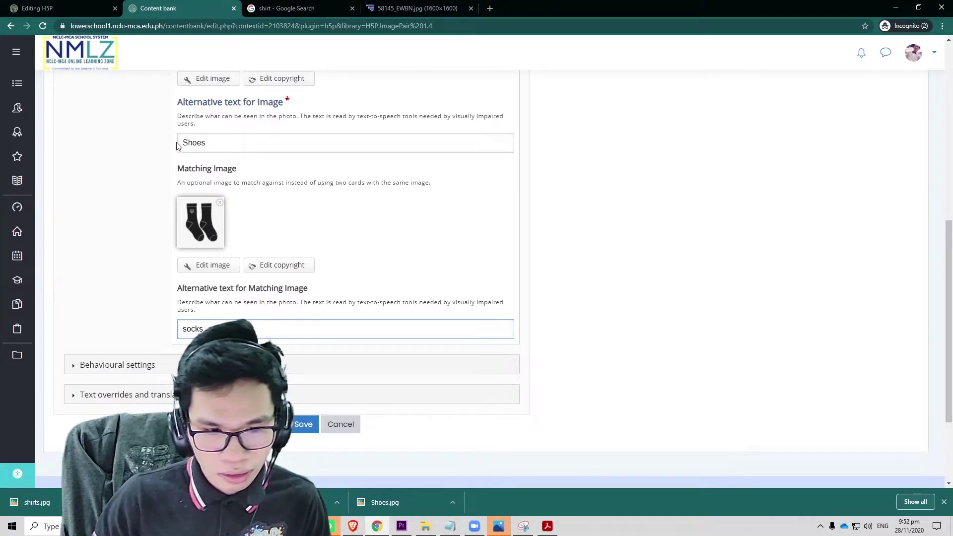
drag(188, 144, 185, 134)
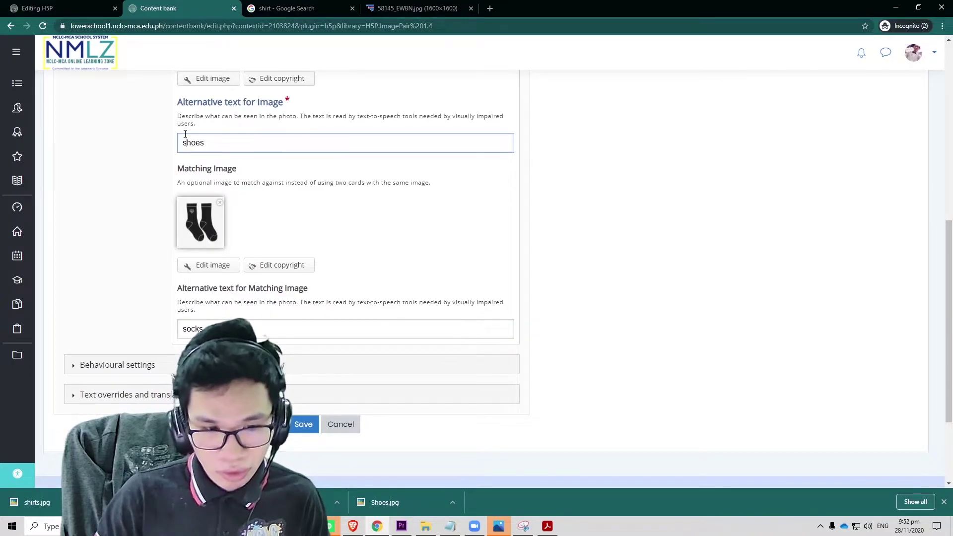
Upload the shorts picture as the second card's image and give it the alternative text "shorts"
scroll(184, 134, up, 3)
click(123, 166)
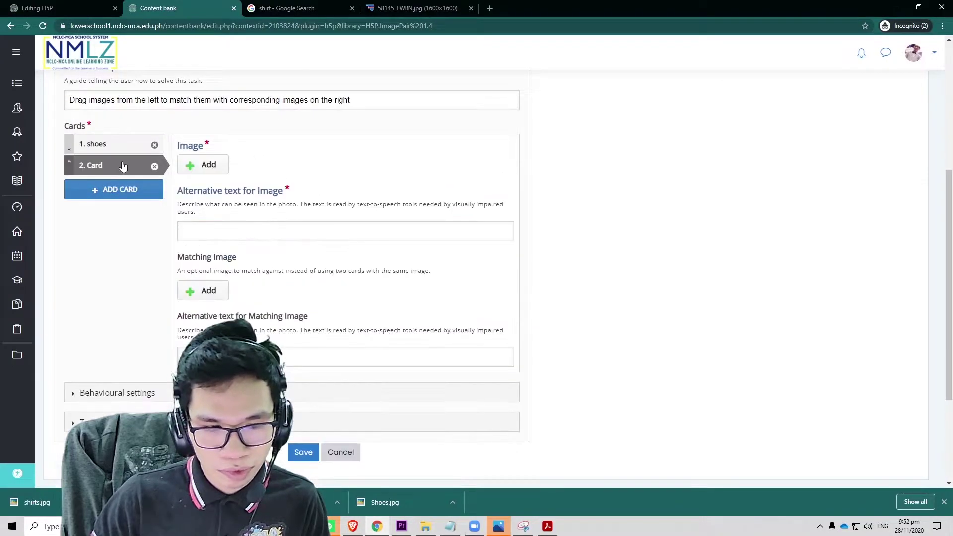
click(114, 150)
click(144, 165)
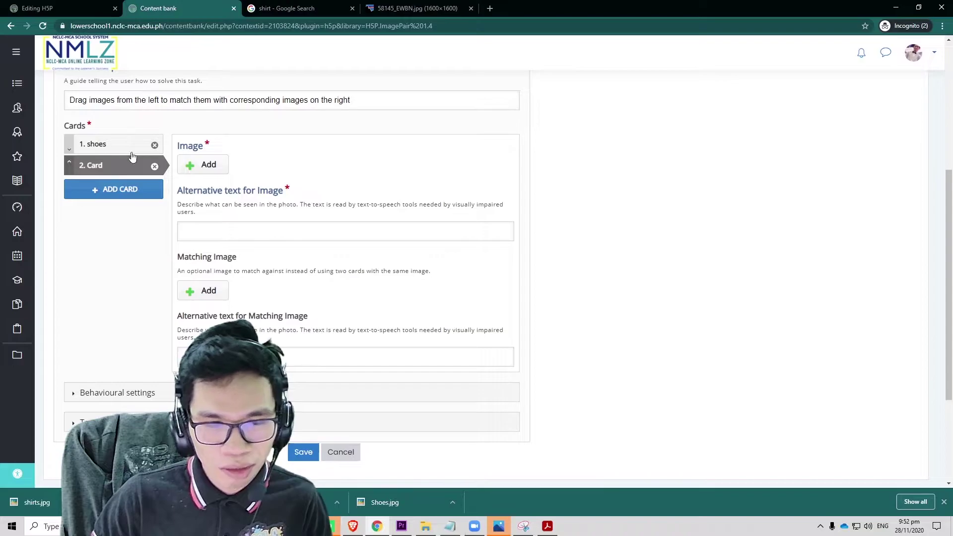
click(193, 168)
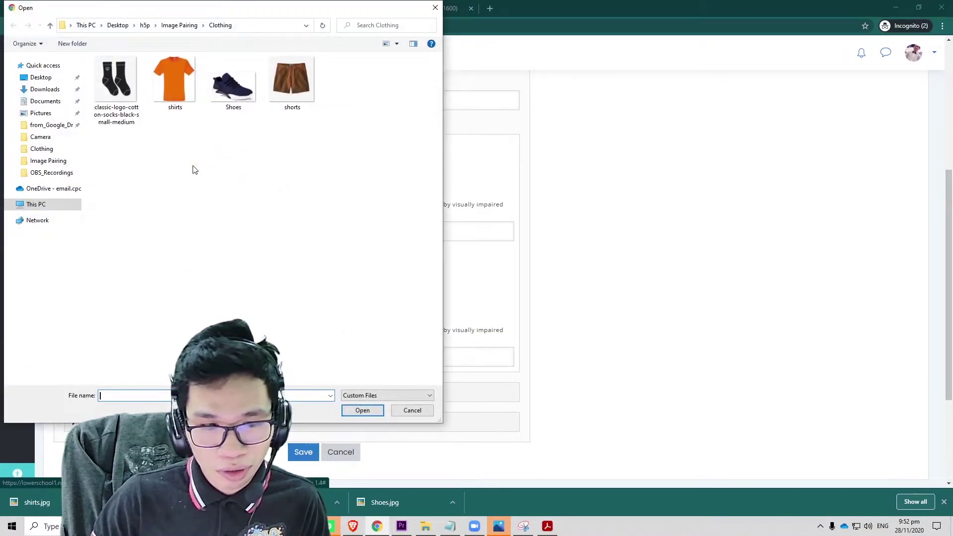
click(286, 92)
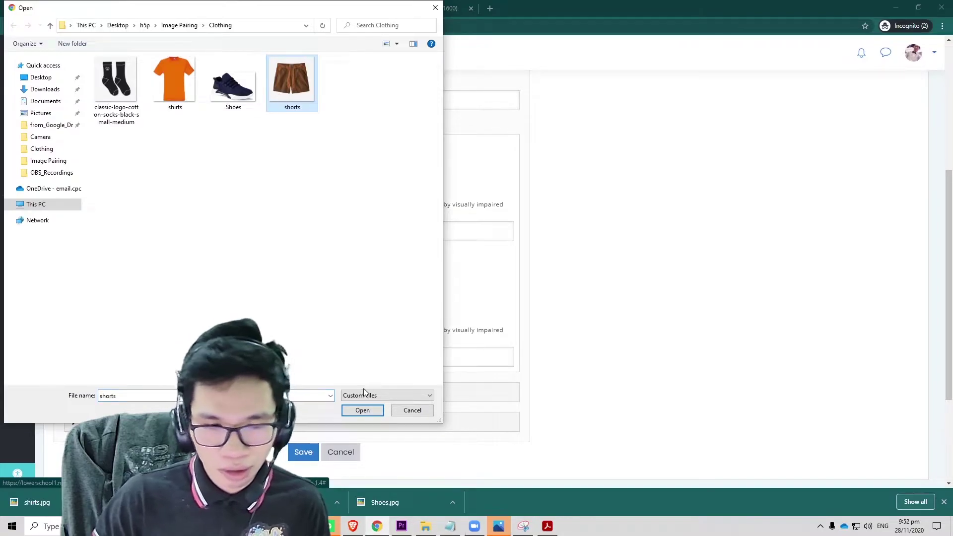
click(347, 411)
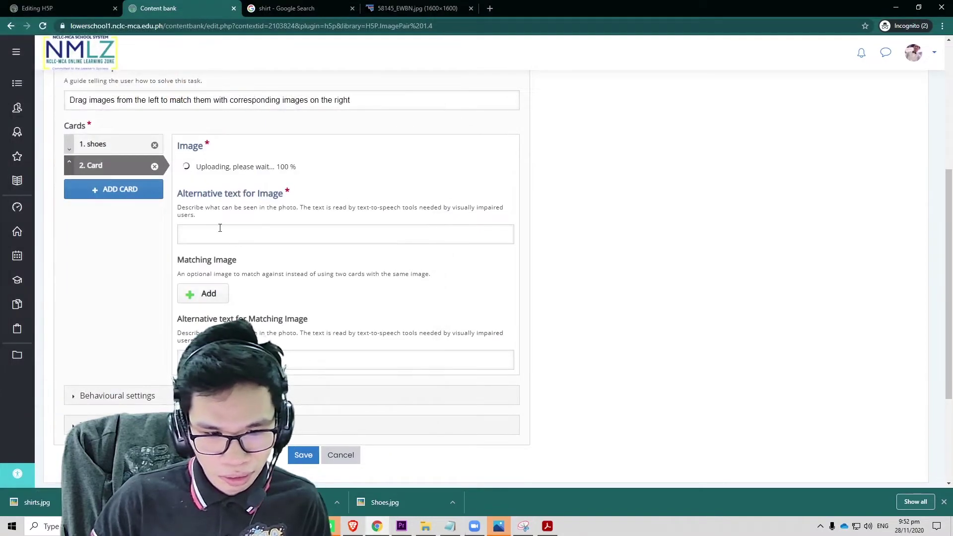
click(217, 287)
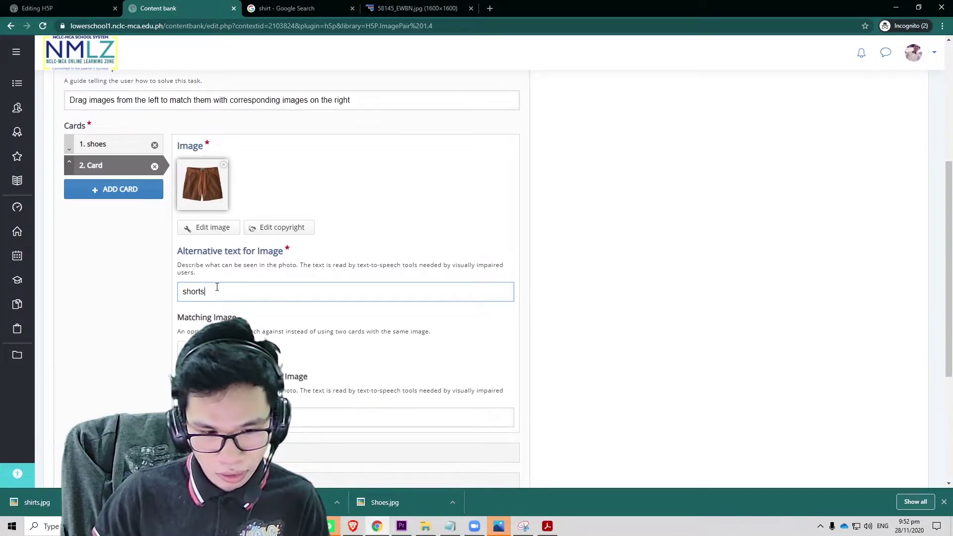
Upload the shirts picture as the second card's matching image and give it the alternative text "shirt"
click(196, 352)
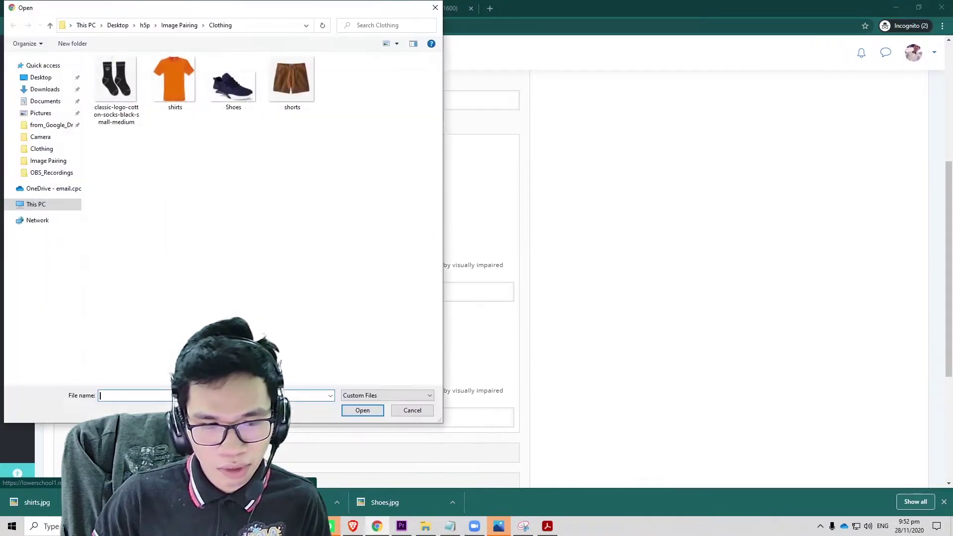
click(174, 86)
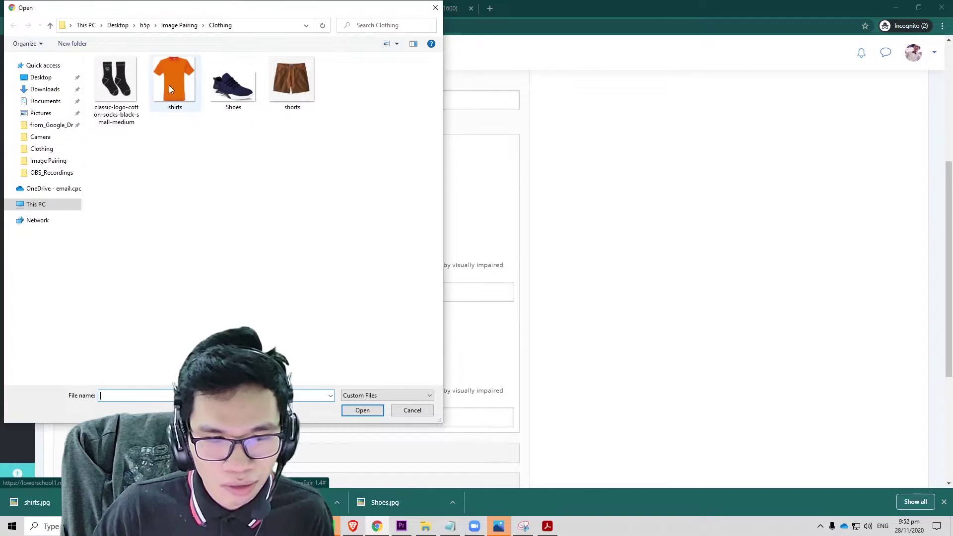
click(363, 410)
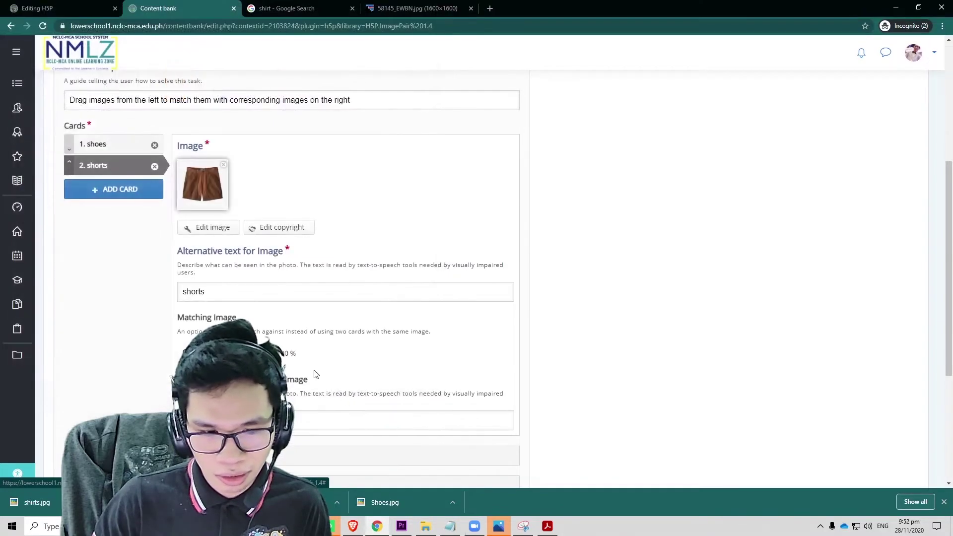
scroll(300, 341, down, 2)
click(286, 378)
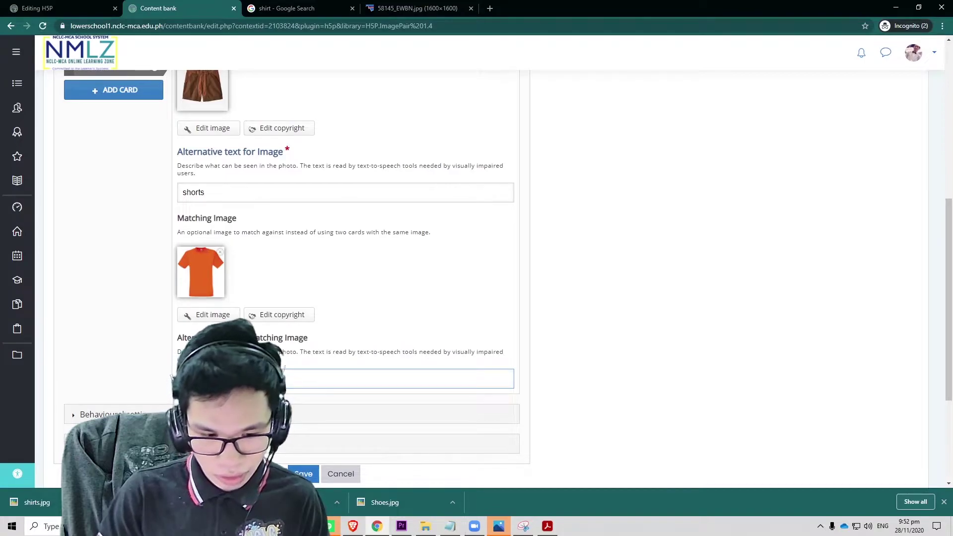
Review the shoes and shorts cards, and save the Clothes Matching content
scroll(132, 171, up, 3)
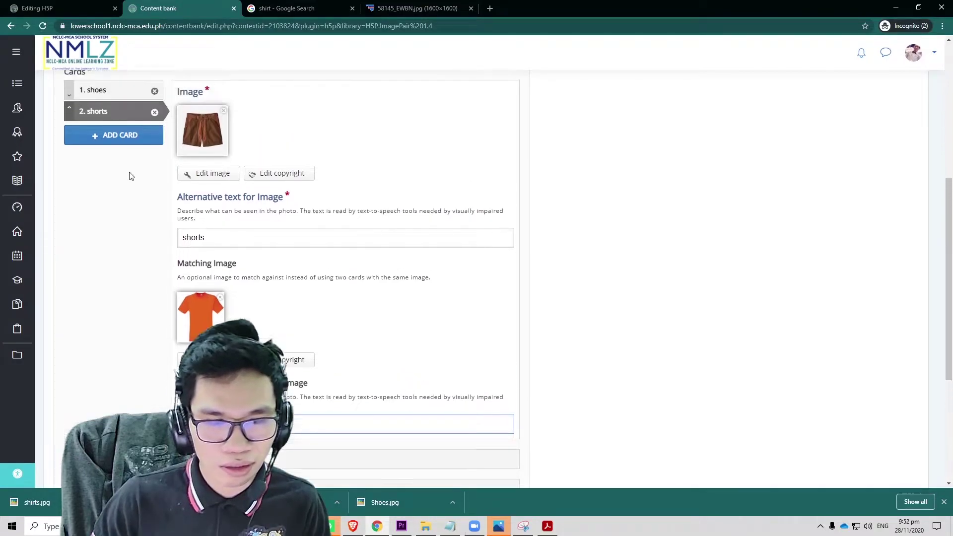
click(122, 145)
click(114, 162)
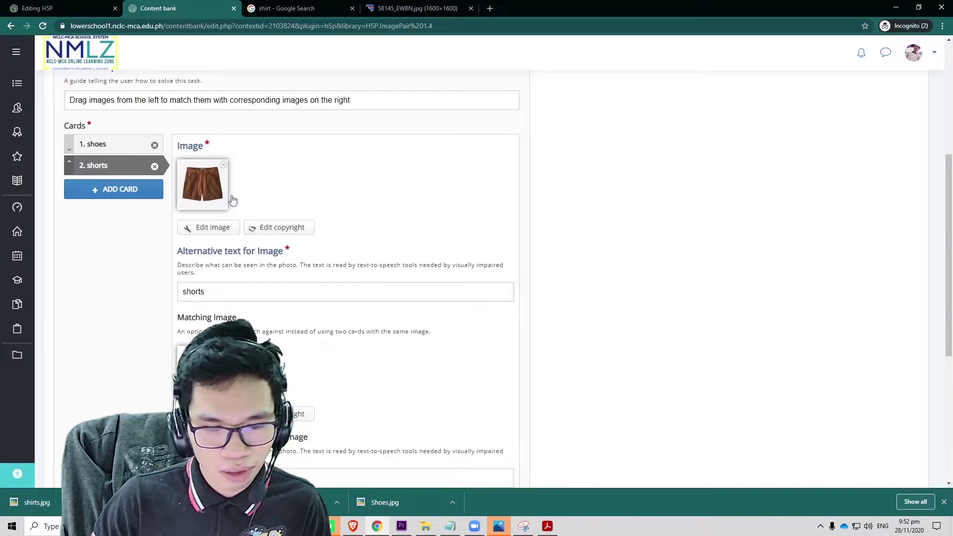
scroll(263, 204, down, 4)
scroll(263, 205, up, 8)
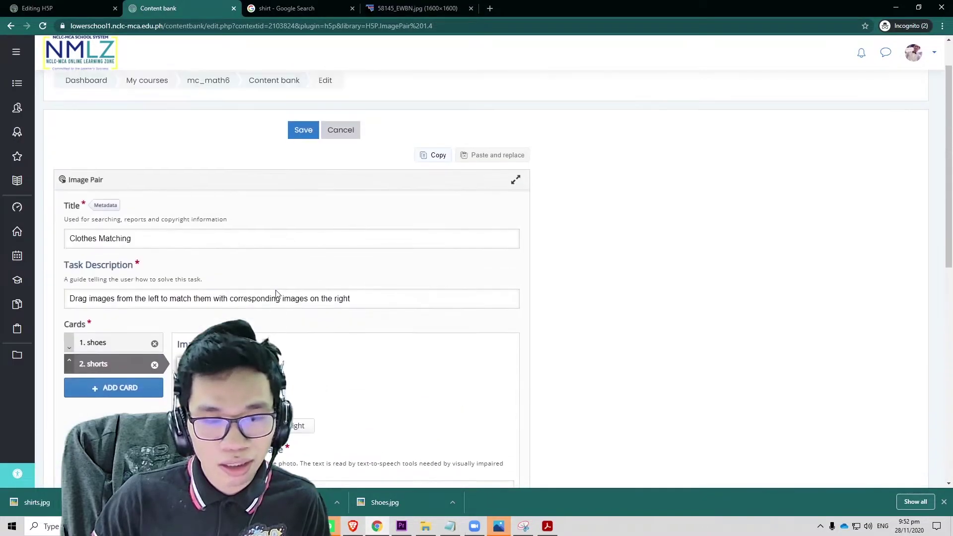
scroll(277, 290, down, 10)
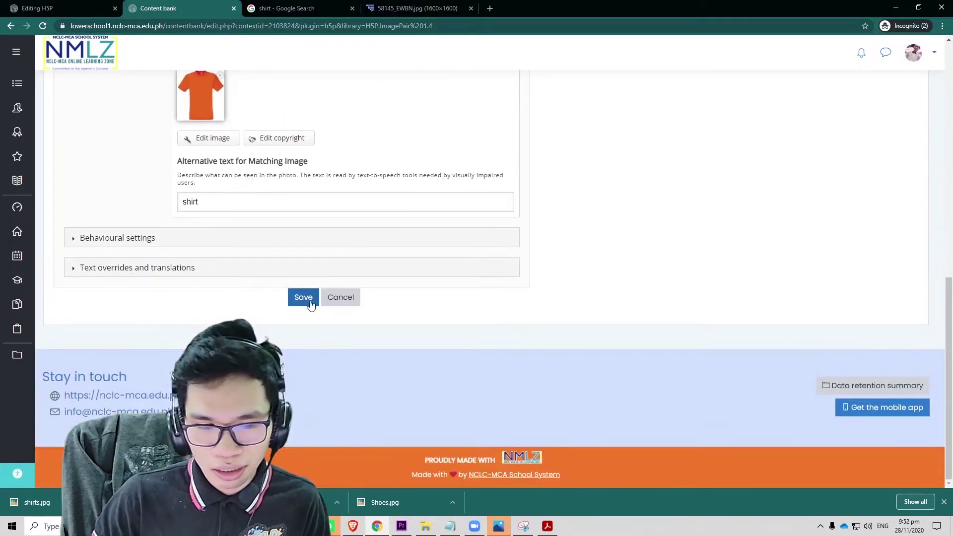
click(313, 302)
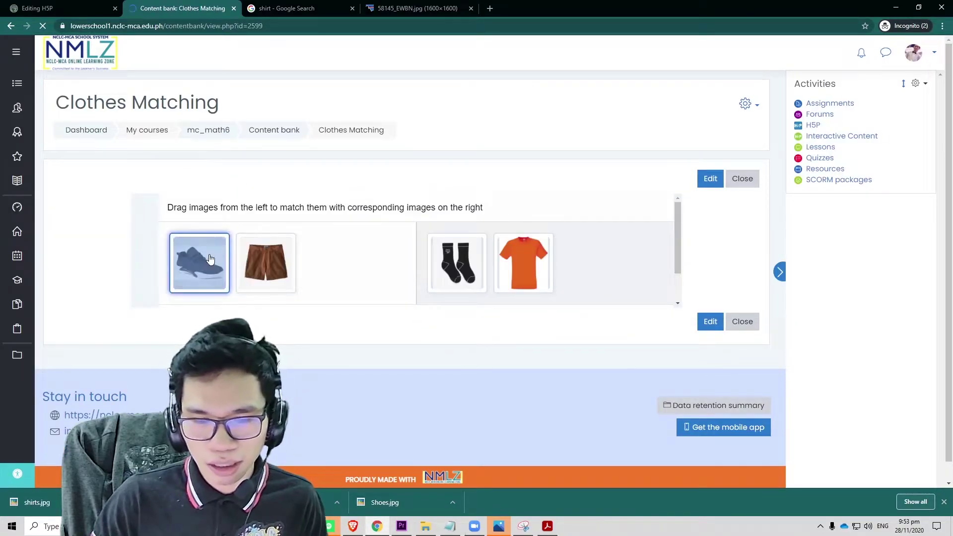
Examine the saved Clothes Matching activity and try selecting the shorts picture for matching
scroll(437, 258, down, 1)
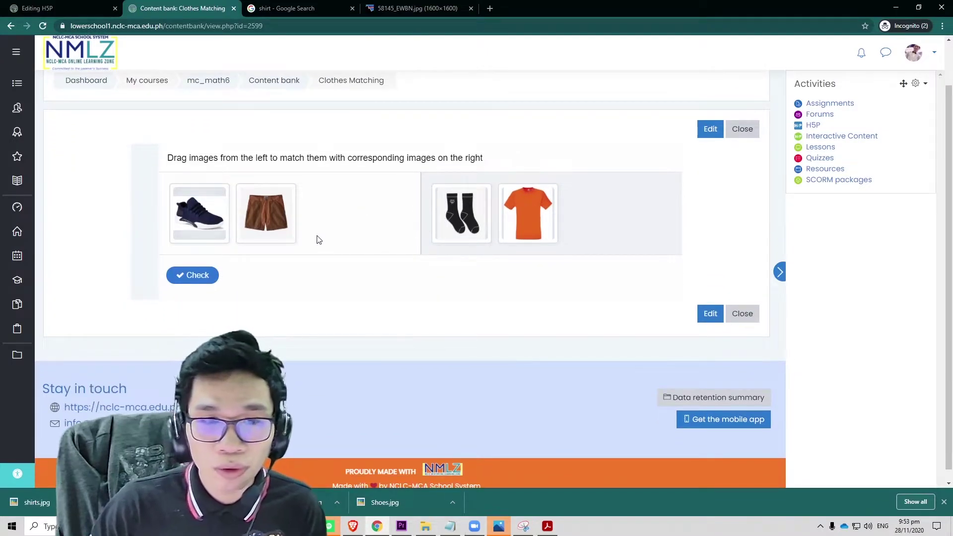
click(284, 227)
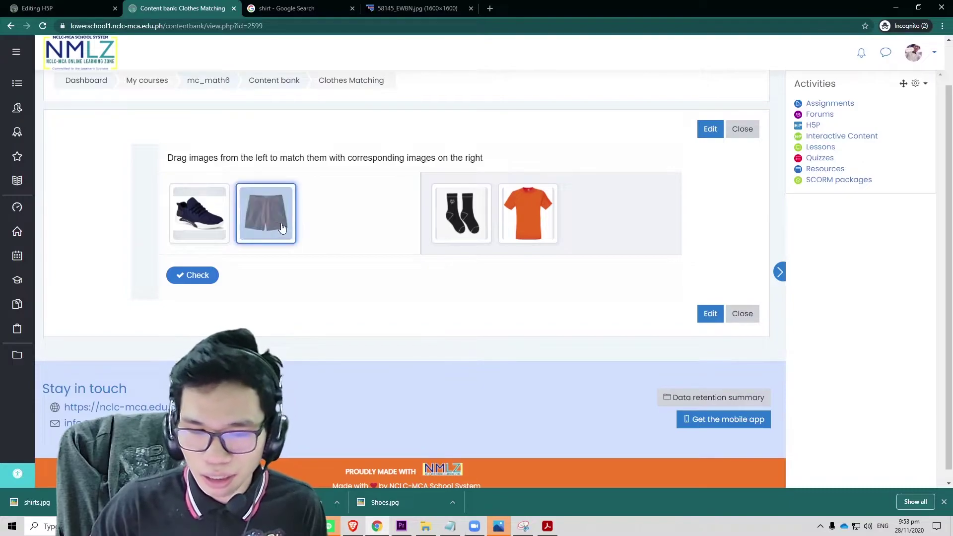
click(289, 282)
click(273, 240)
click(472, 266)
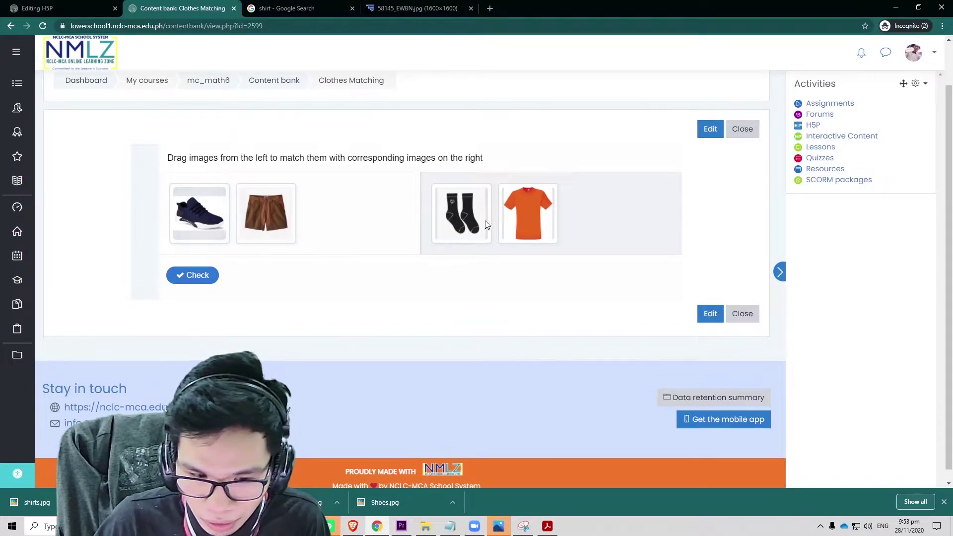
Match the shoes with the socks and the shorts with the shirt, check the answers, and close the Clothes Matching preview
drag(208, 228, 462, 224)
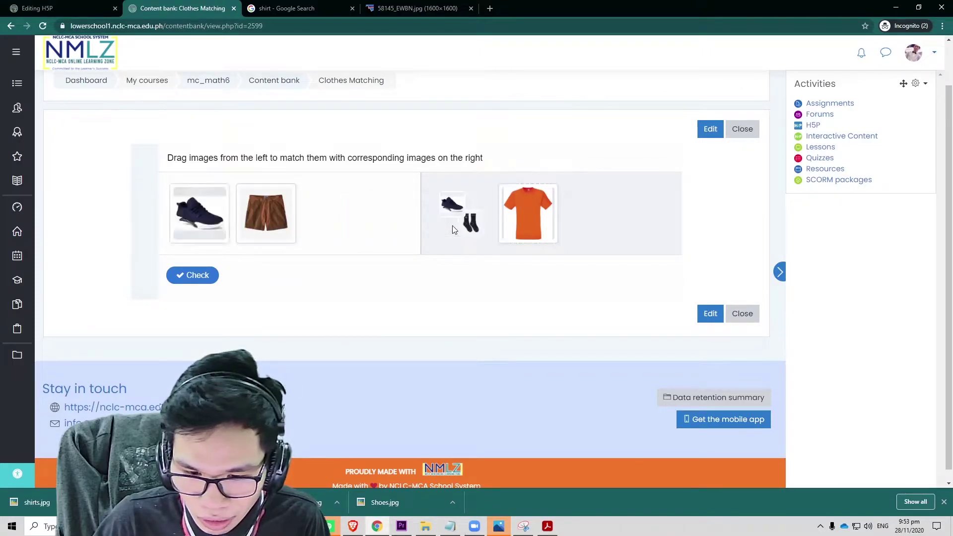
click(263, 229)
drag(262, 223, 521, 220)
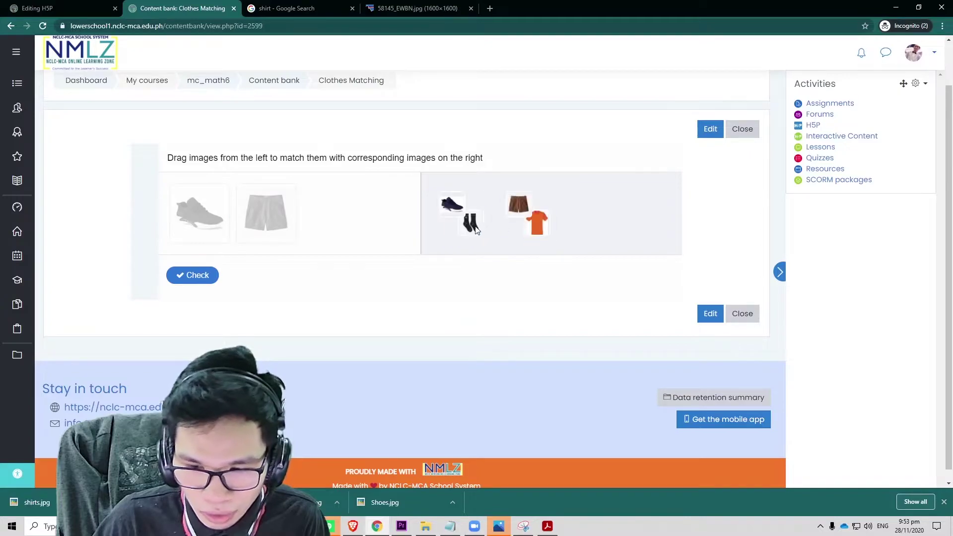
click(194, 278)
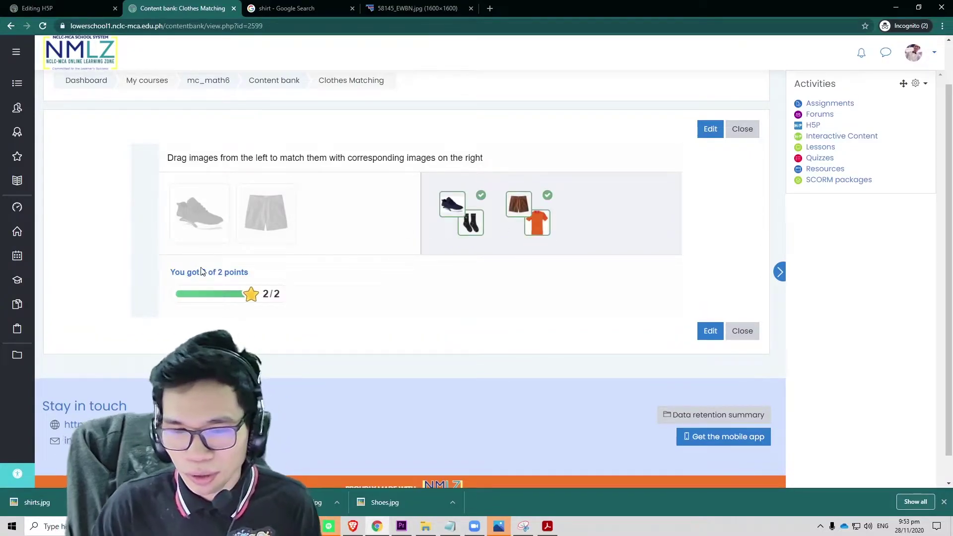
click(742, 130)
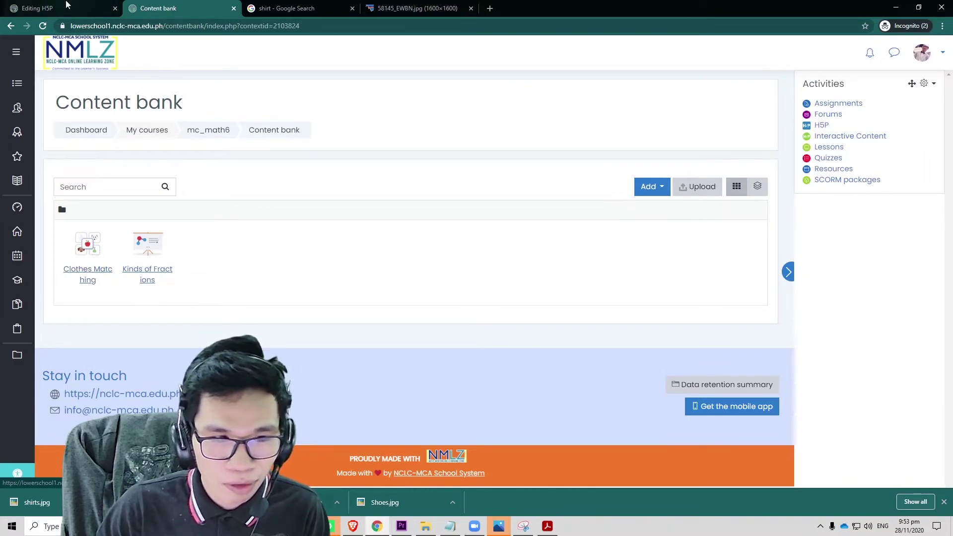
Return to the new H5P activity form and review its name, description and package file settings
click(61, 5)
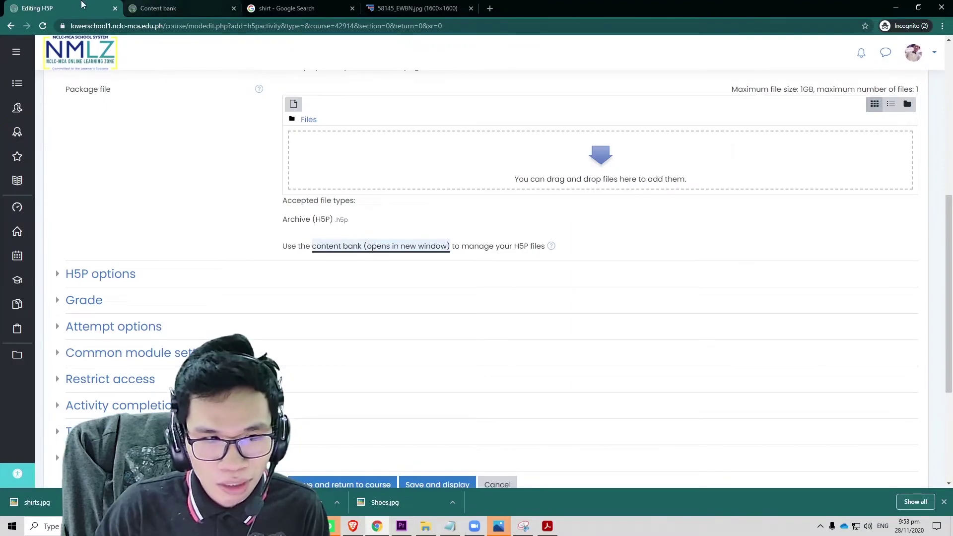
scroll(201, 97, up, 7)
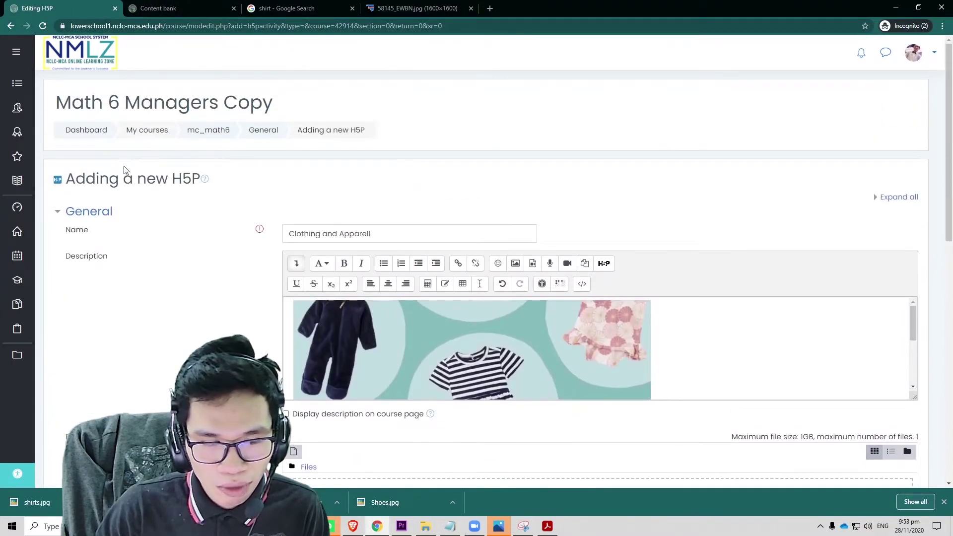
scroll(149, 171, down, 1)
drag(392, 184, 271, 186)
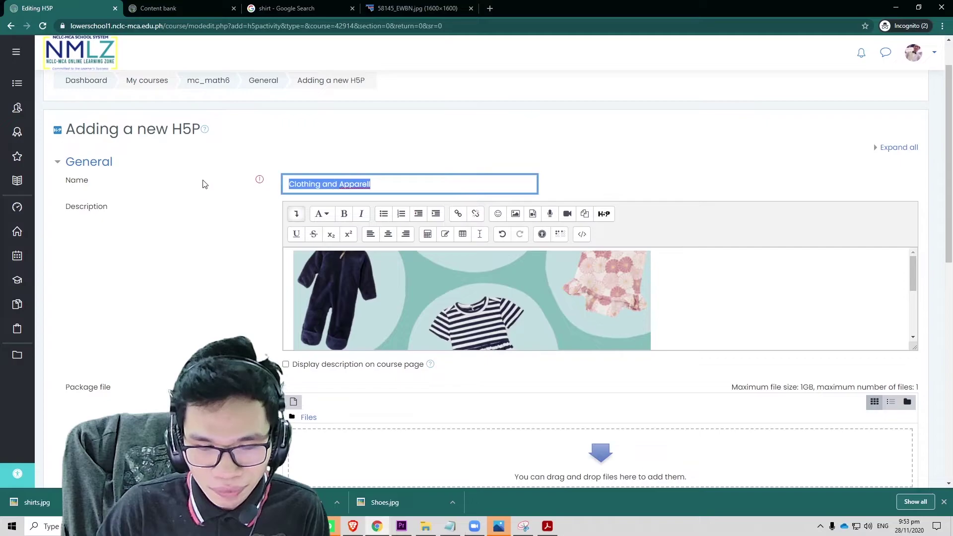
scroll(204, 184, down, 6)
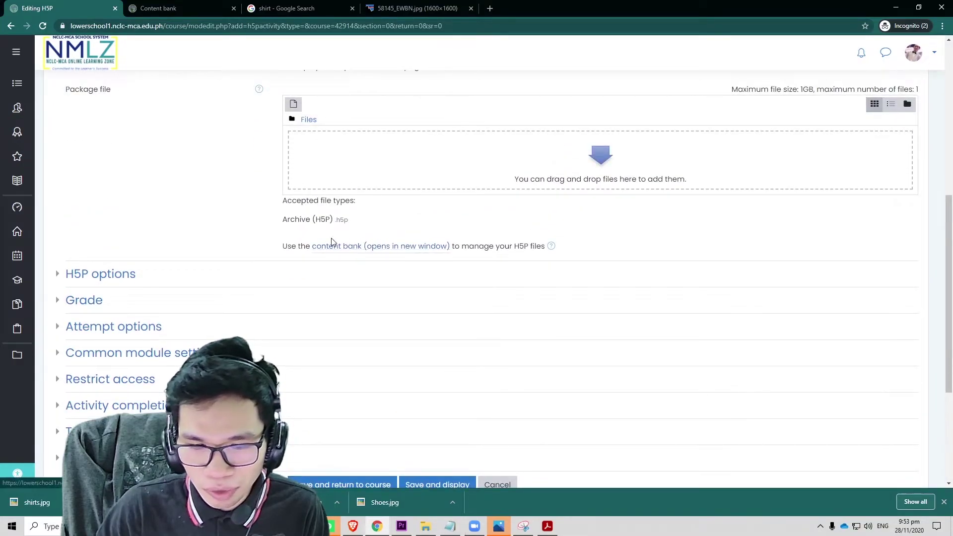
Browse the Media repository for the activity's package file and show its H5P files with file details
click(293, 107)
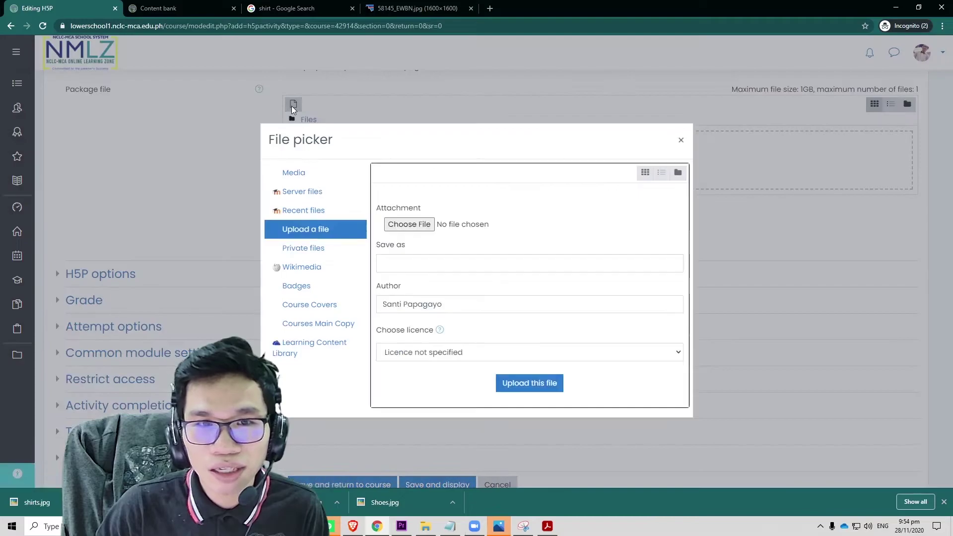
click(297, 176)
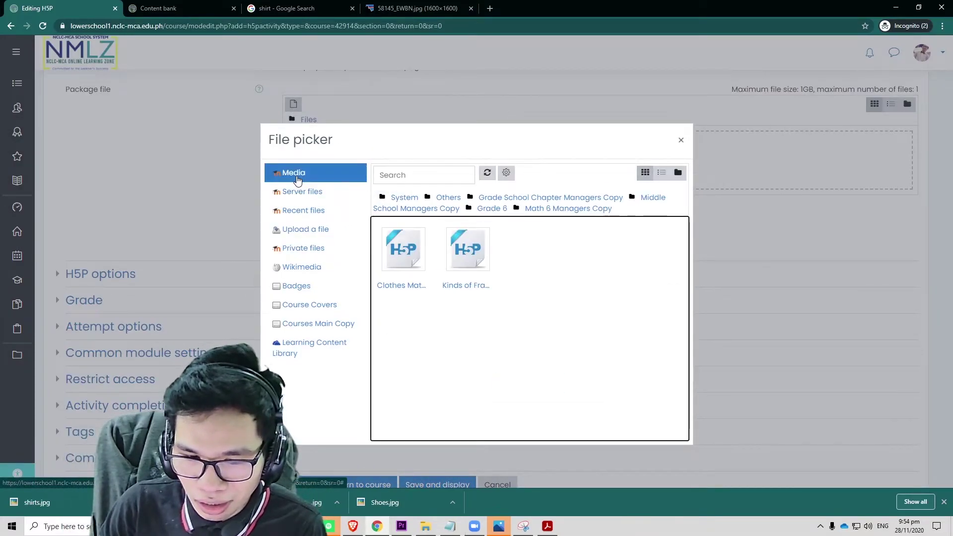
click(663, 173)
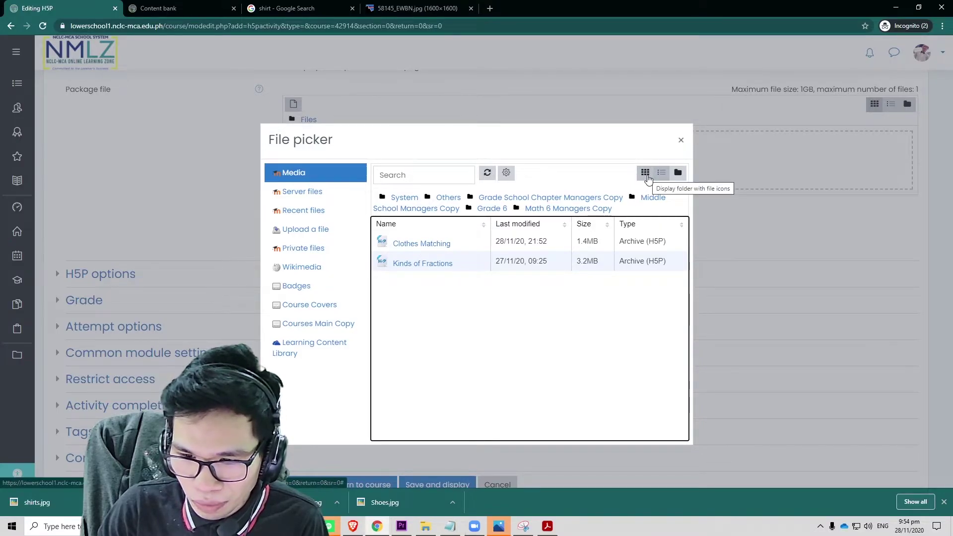
click(645, 174)
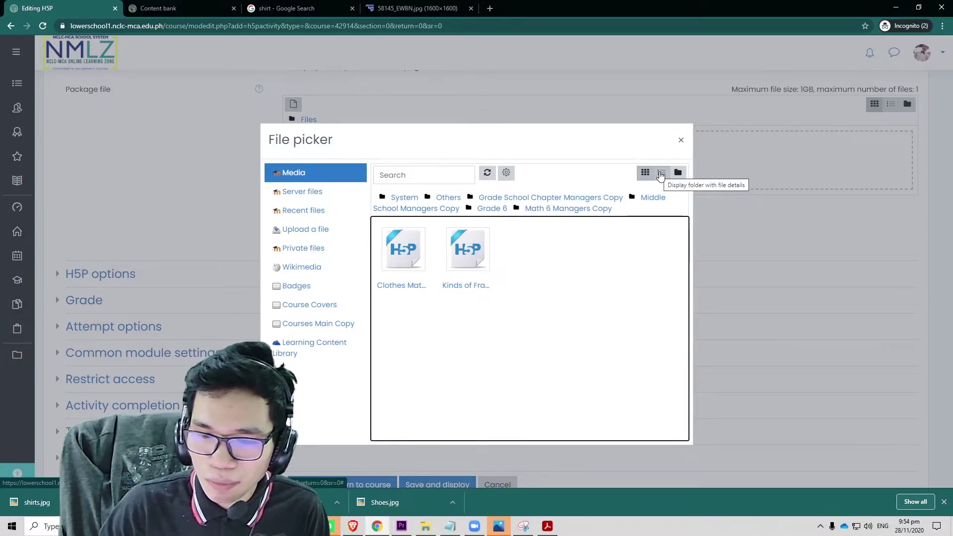
click(662, 173)
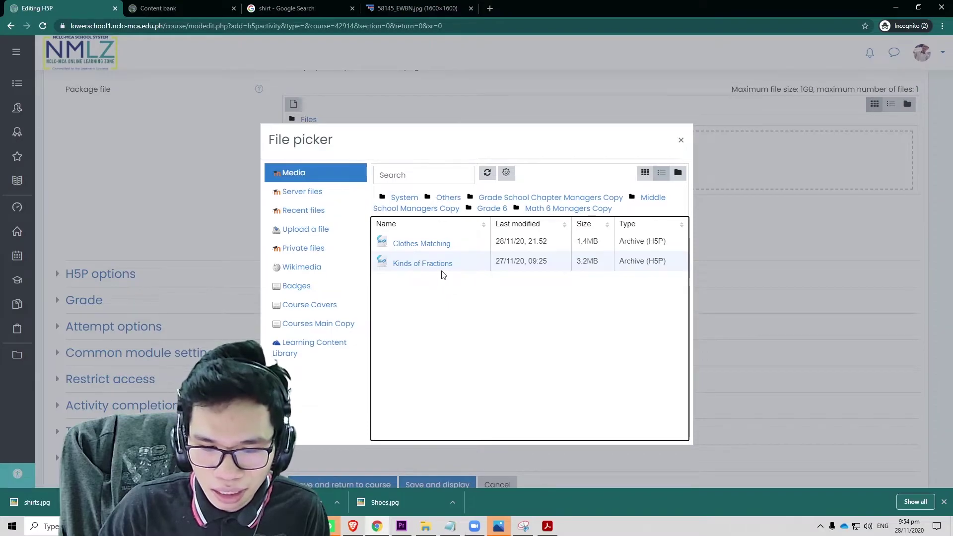
Add a copy of Clothes Matching named cloth_matching.h5p as the package file, and save and display the activity
click(439, 245)
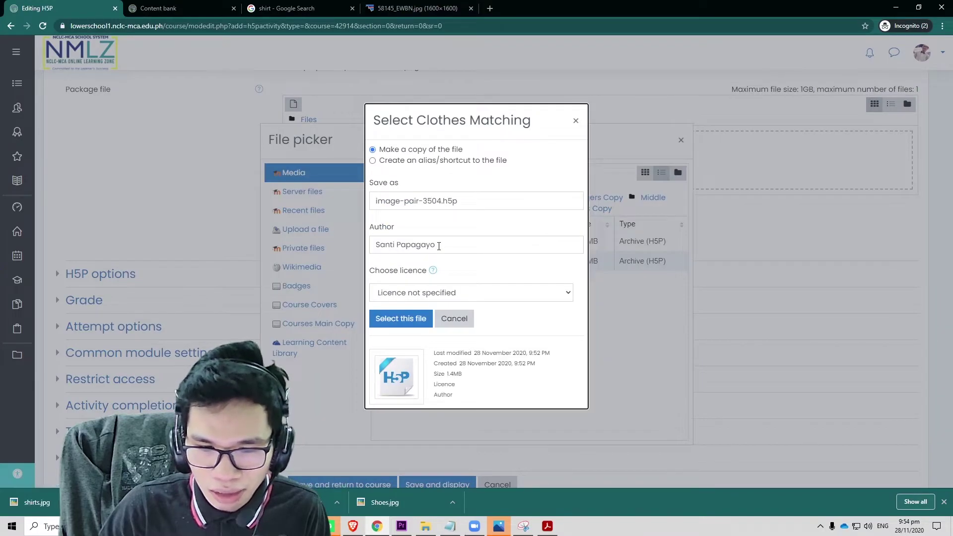
click(418, 203)
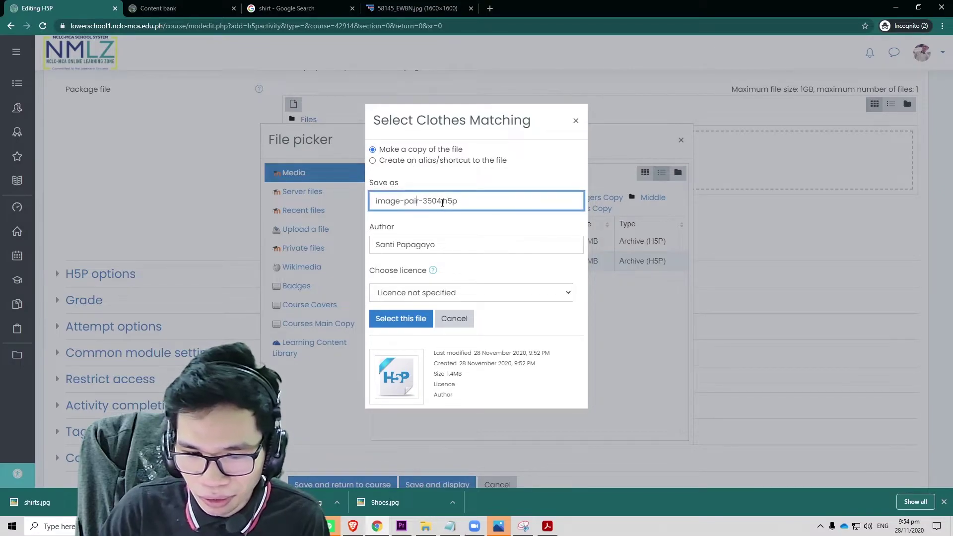
drag(442, 203, 359, 203)
text(cloth)
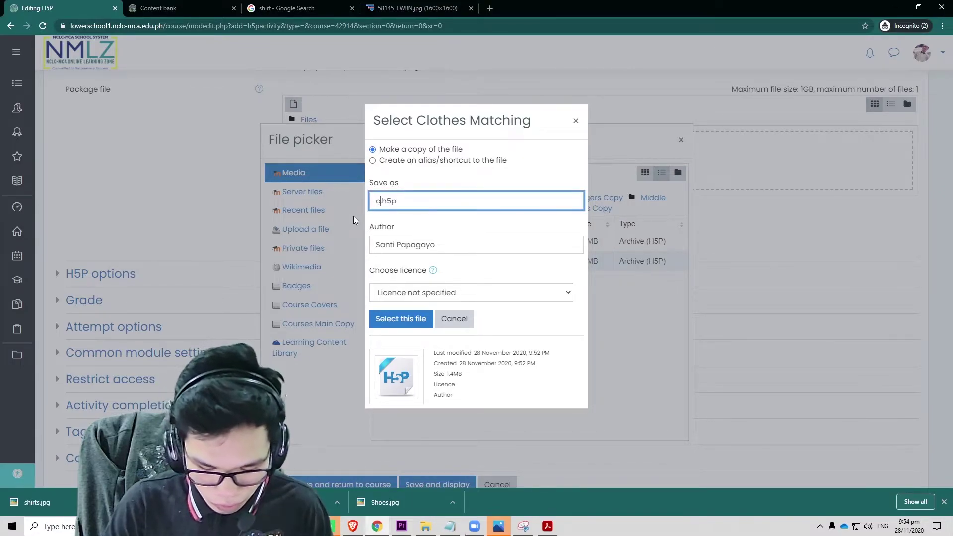
text(matchin)
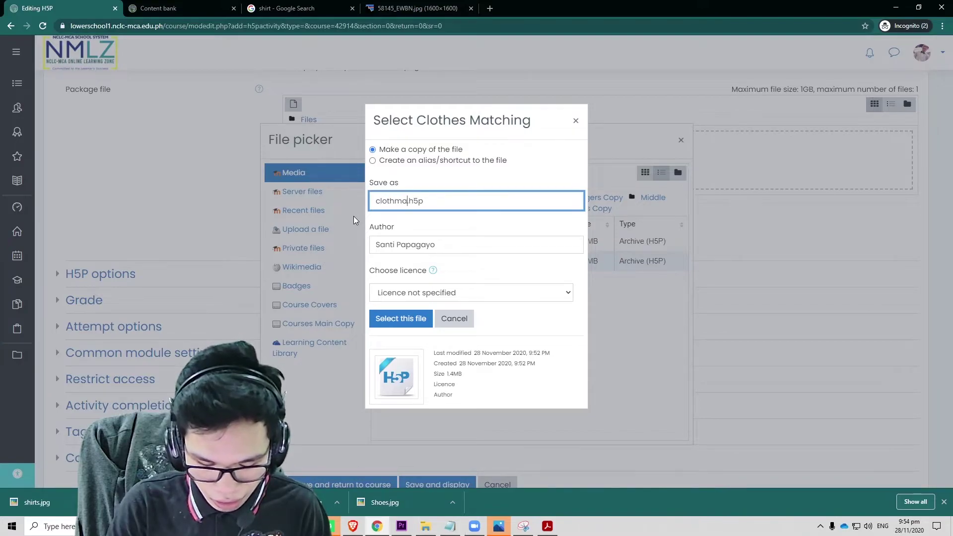
text(g)
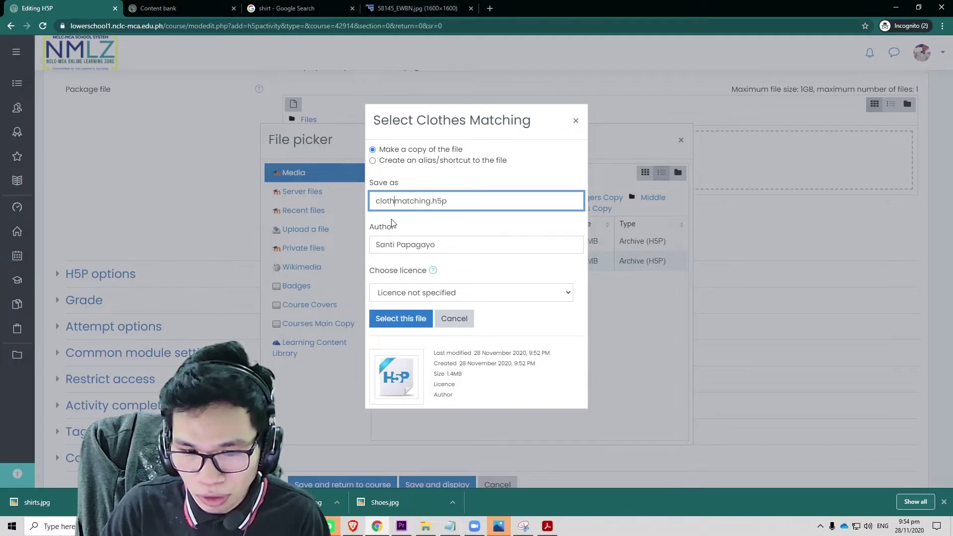
text(_)
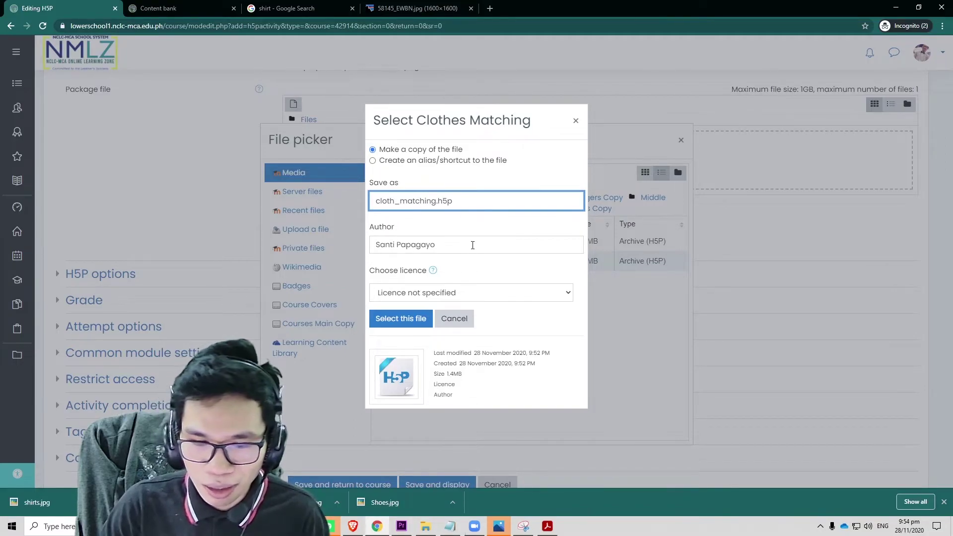
click(415, 322)
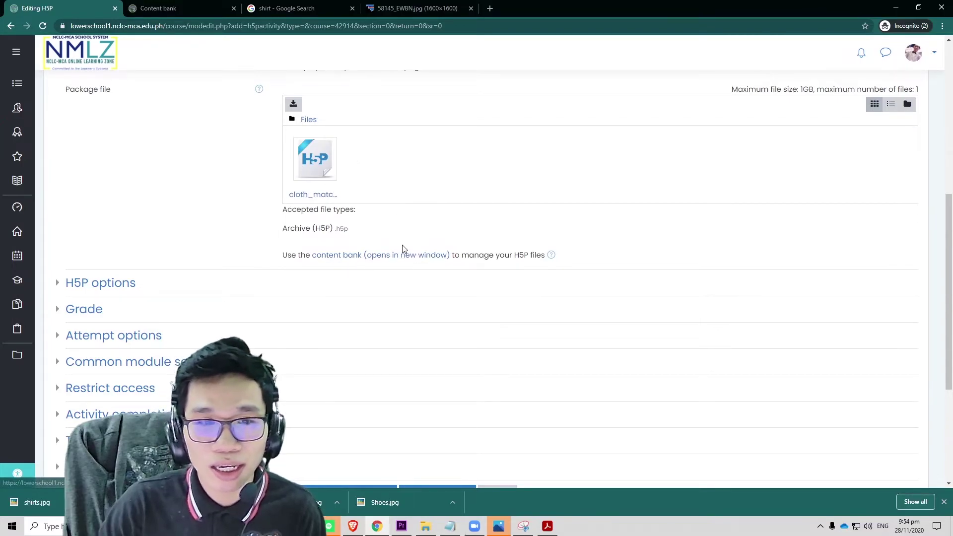
scroll(410, 257, down, 4)
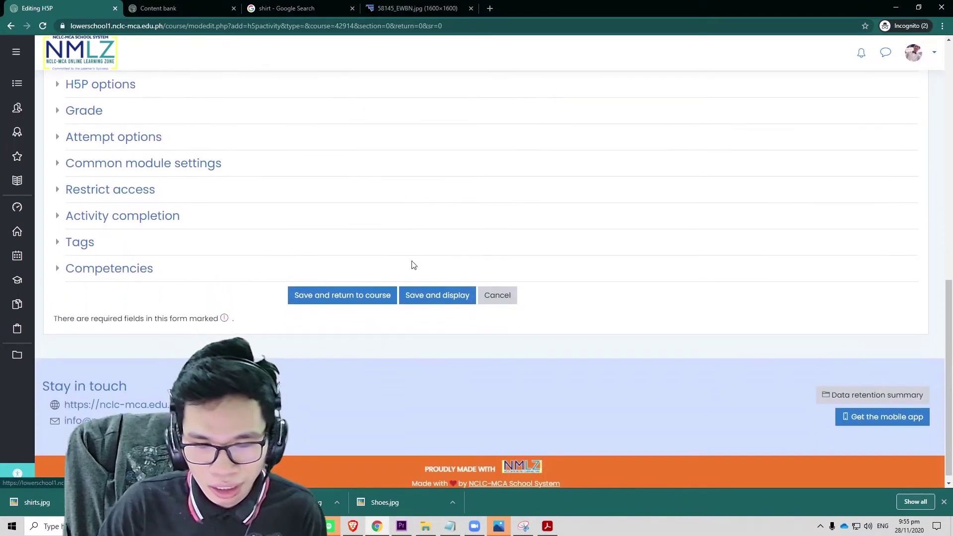
click(427, 298)
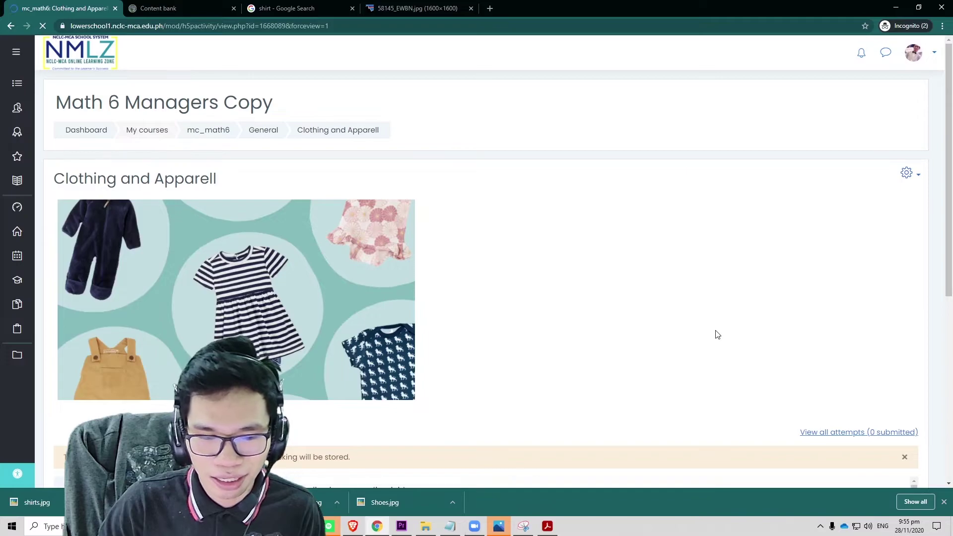
Examine the description image's size and the matching content on the Clothing and Apparell activity page
scroll(677, 324, down, 2)
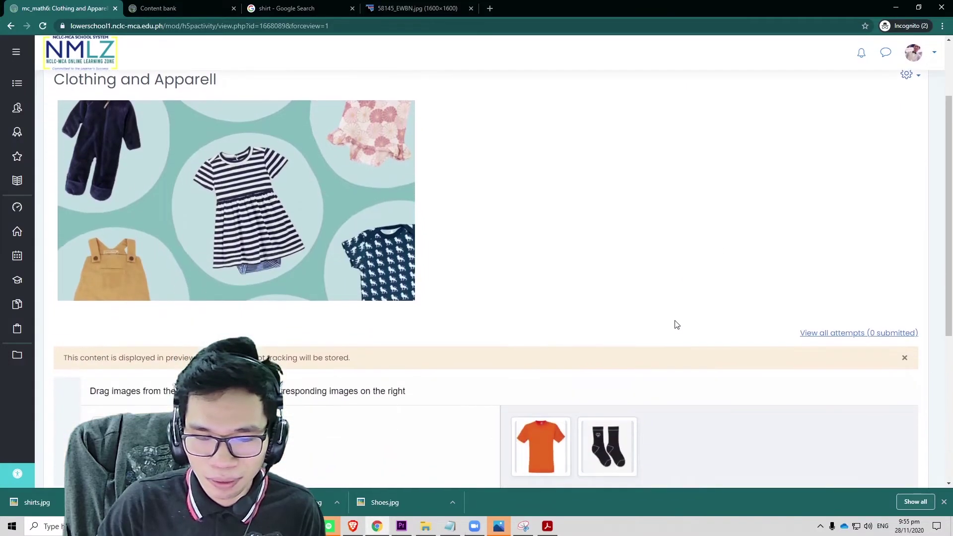
scroll(677, 324, up, 2)
scroll(347, 266, down, 5)
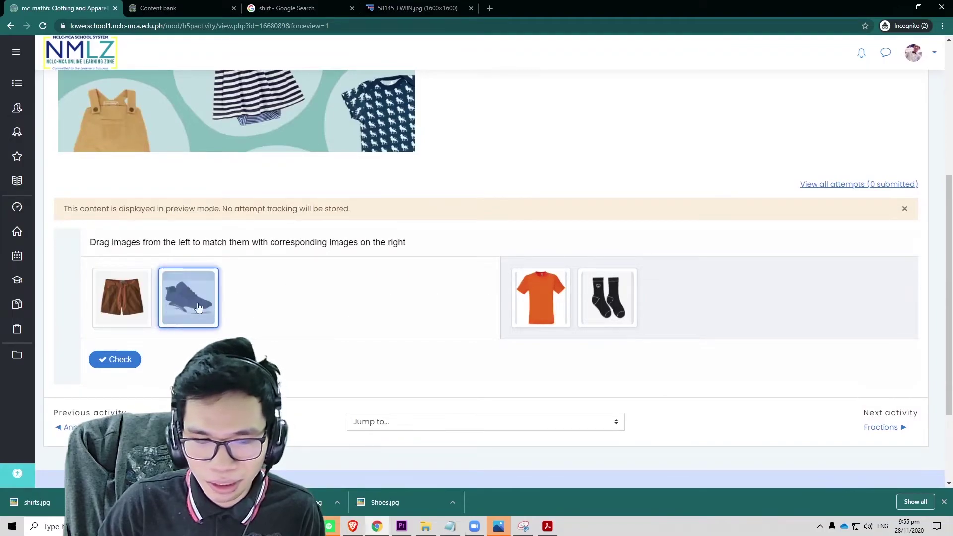
scroll(276, 263, up, 2)
scroll(262, 226, up, 2)
scroll(262, 226, down, 3)
scroll(262, 226, up, 3)
scroll(262, 226, down, 3)
scroll(262, 226, up, 3)
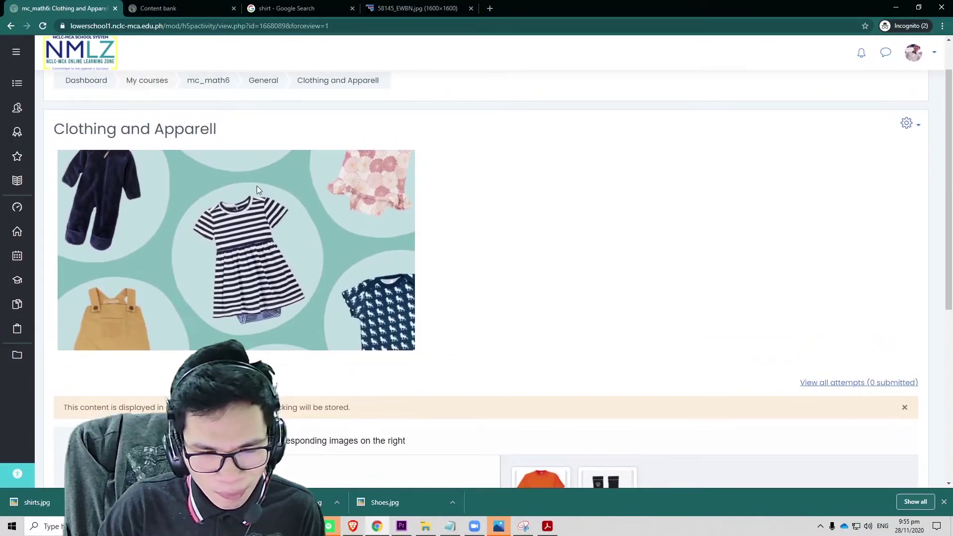
Open the Clothing and Apparell activity's settings for editing
click(916, 131)
click(916, 124)
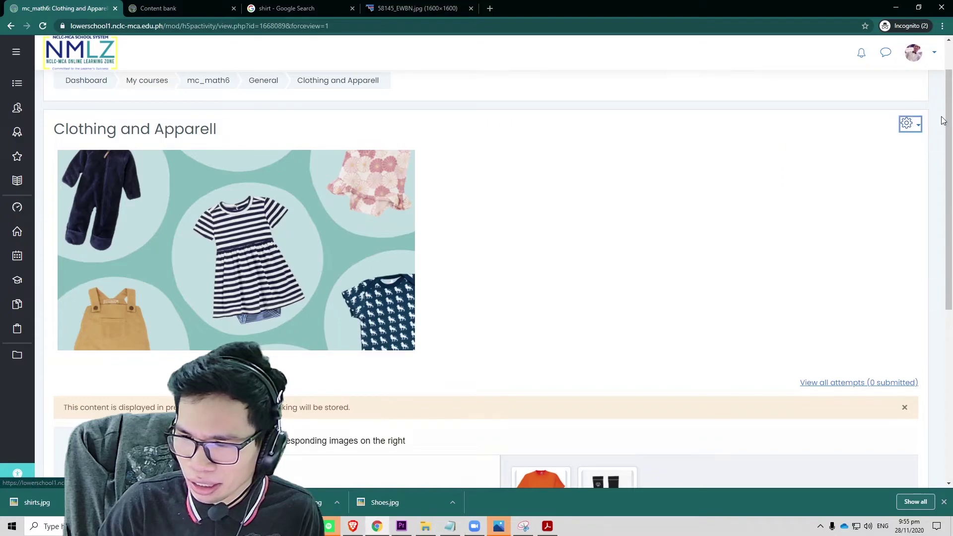
click(919, 124)
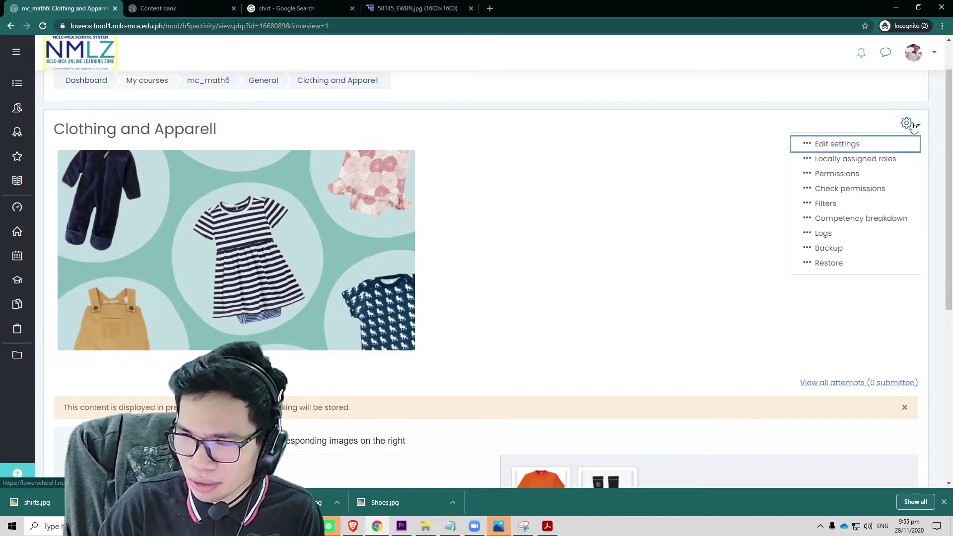
click(837, 145)
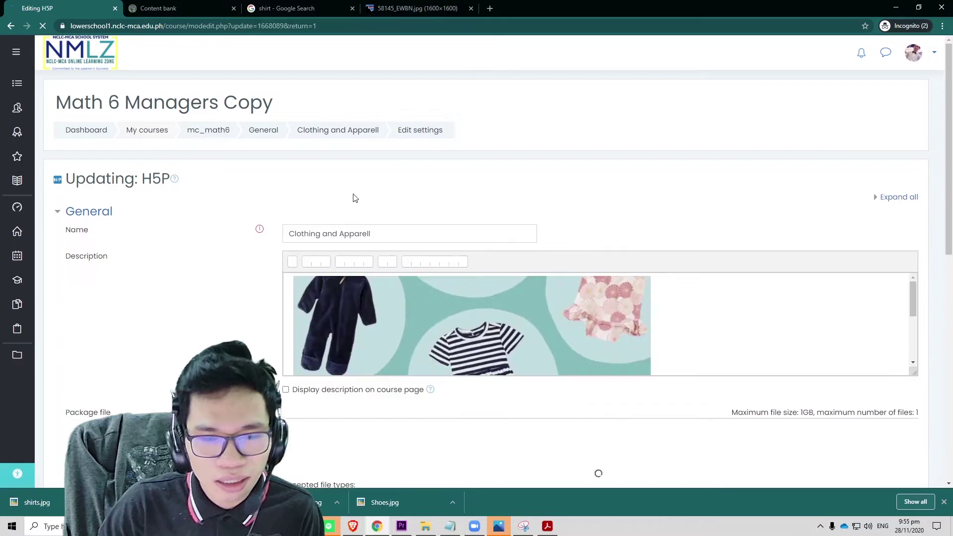
click(667, 304)
scroll(667, 300, down, 2)
scroll(656, 297, up, 1)
scroll(657, 297, up, 1)
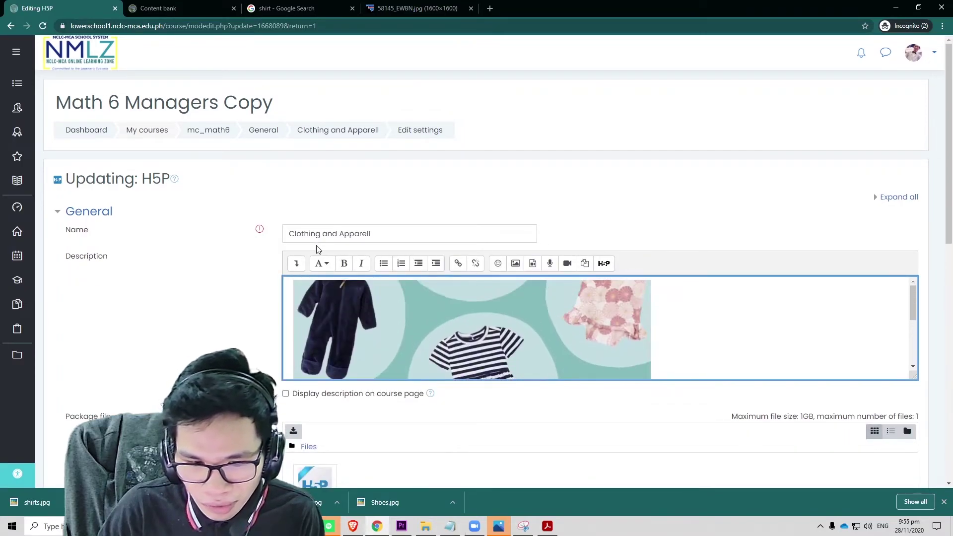
click(515, 264)
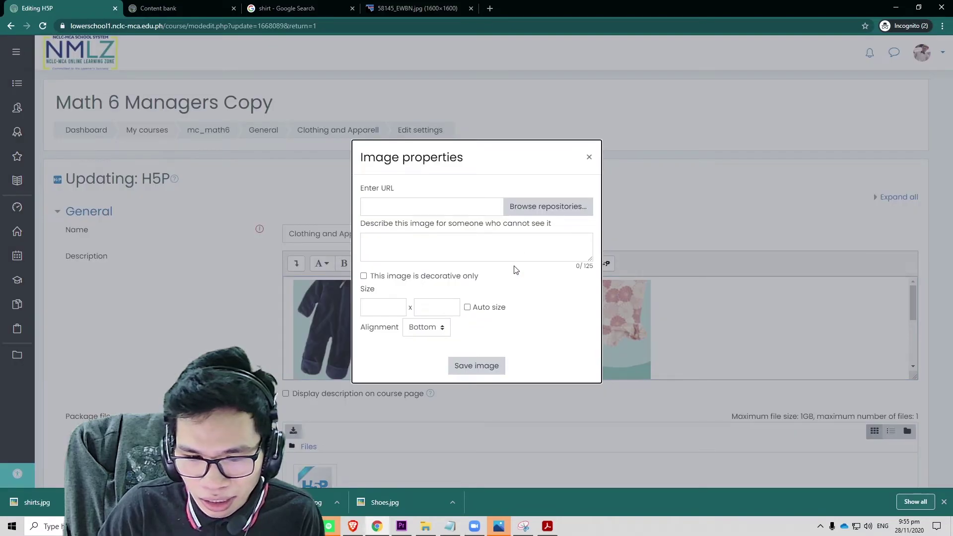
click(589, 157)
Set the description image's width to 200 and height to 150 in the HTML source, and save and display the activity
click(296, 264)
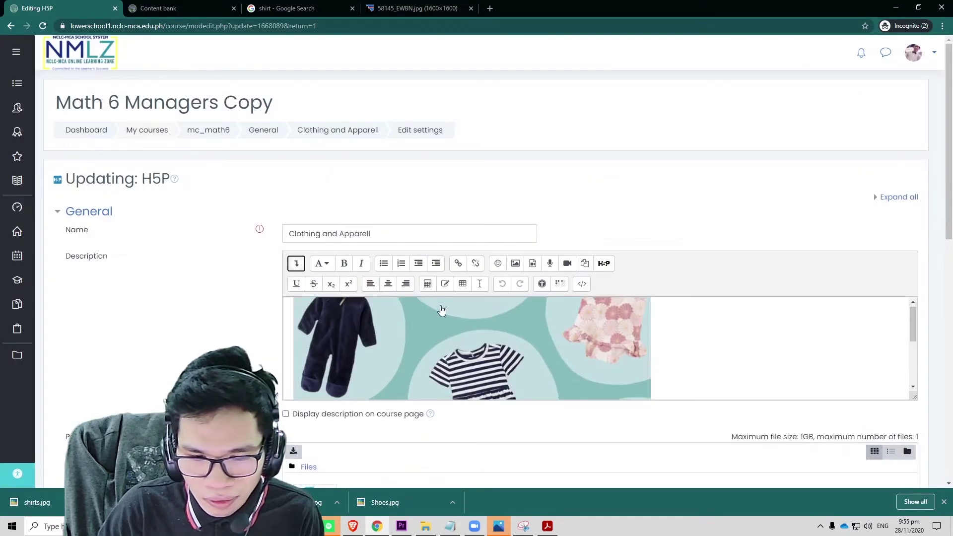
click(580, 286)
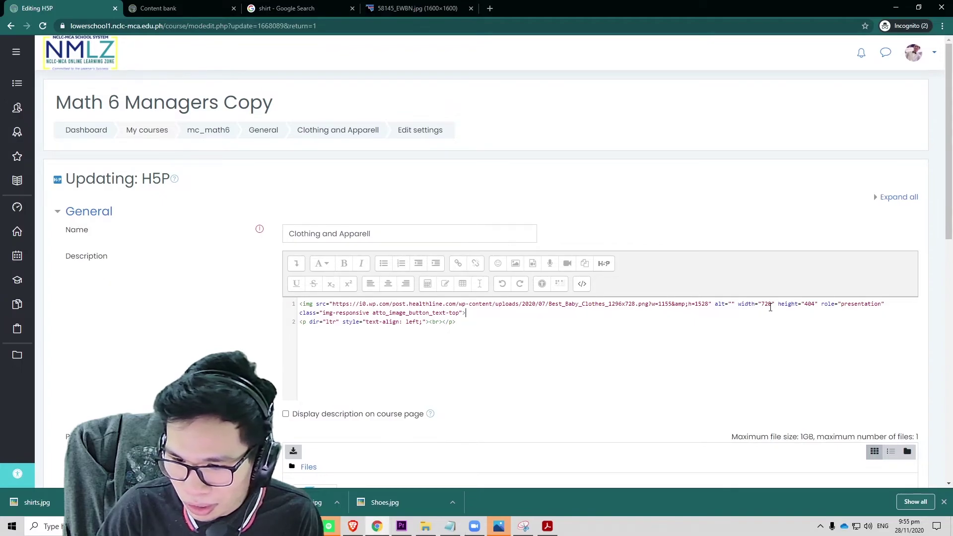
text(200)
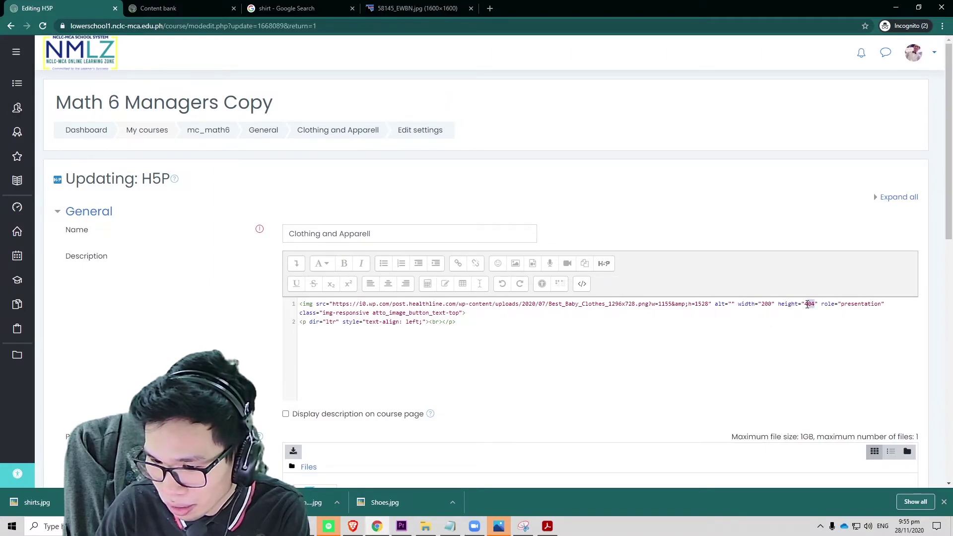
text(150)
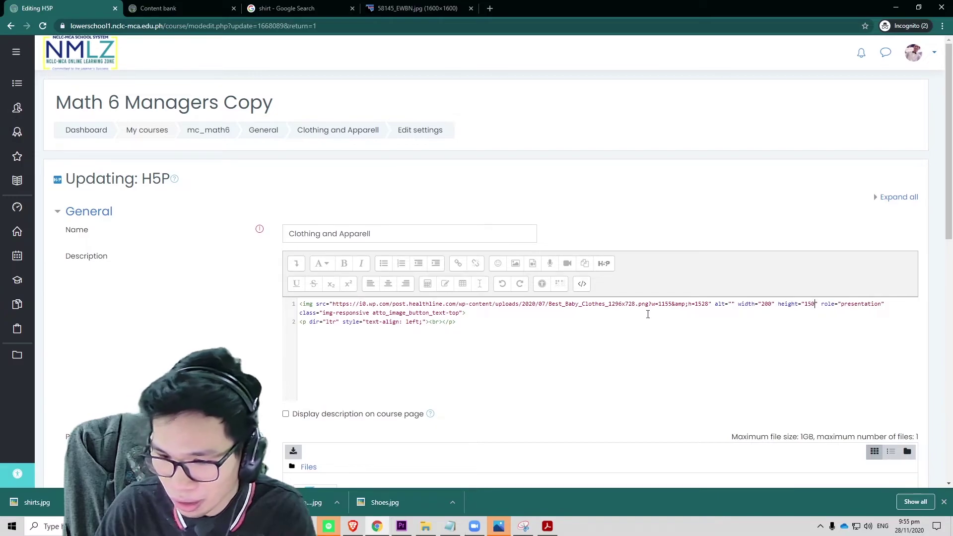
scroll(646, 313, down, 3)
scroll(404, 337, down, 10)
click(420, 291)
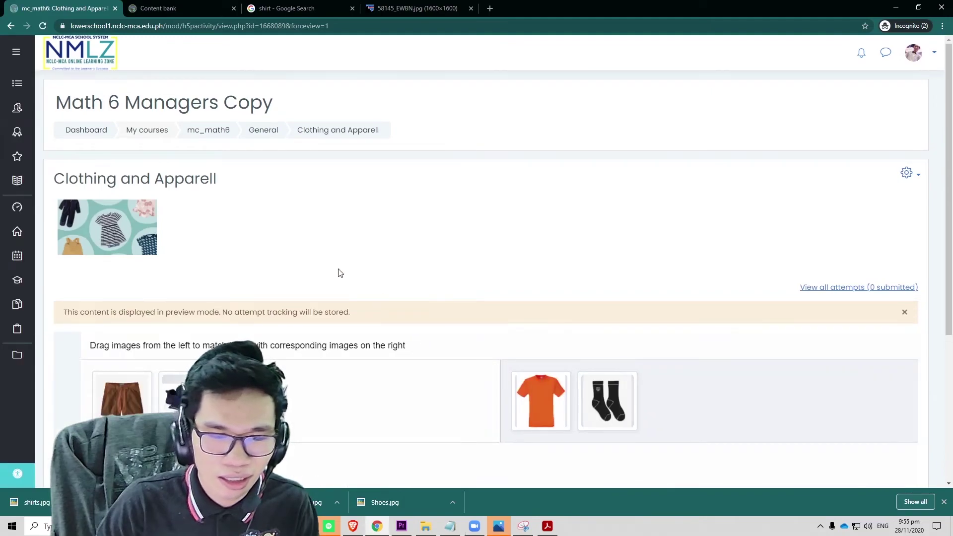
Examine the resized description image, the preview-mode notice and the matching content on the Clothing and Apparell activity page
scroll(209, 206, down, 1)
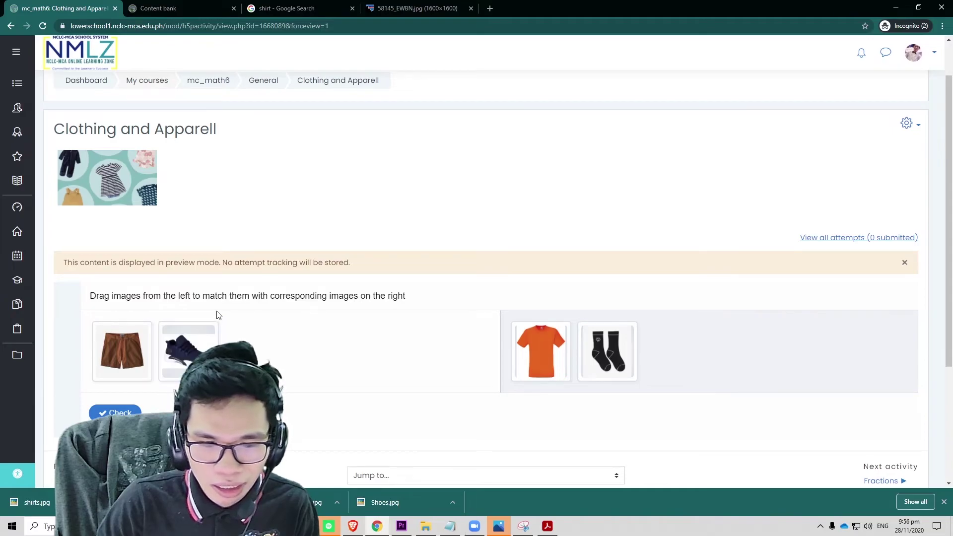
drag(79, 263, 124, 265)
drag(64, 262, 350, 263)
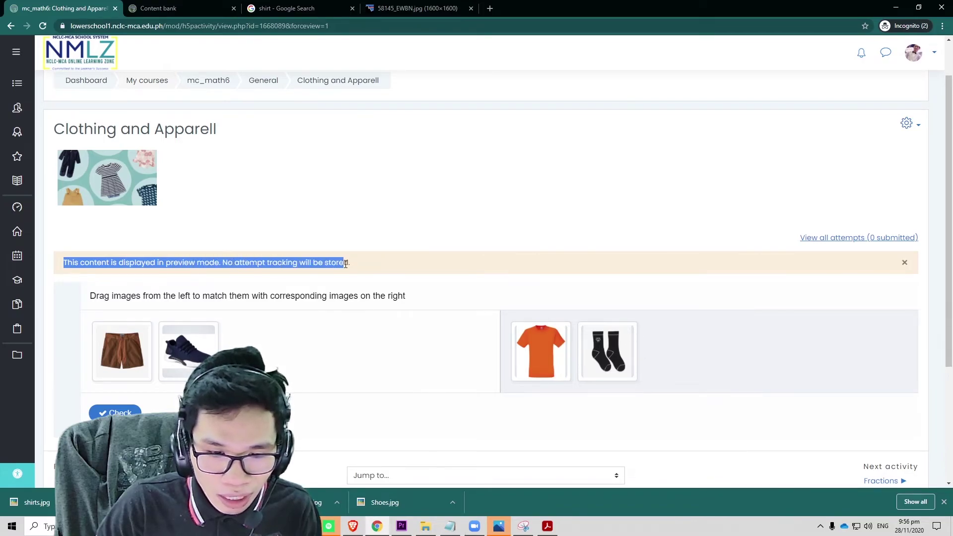
click(359, 268)
triple_click(354, 266)
click(351, 266)
triple_click(350, 264)
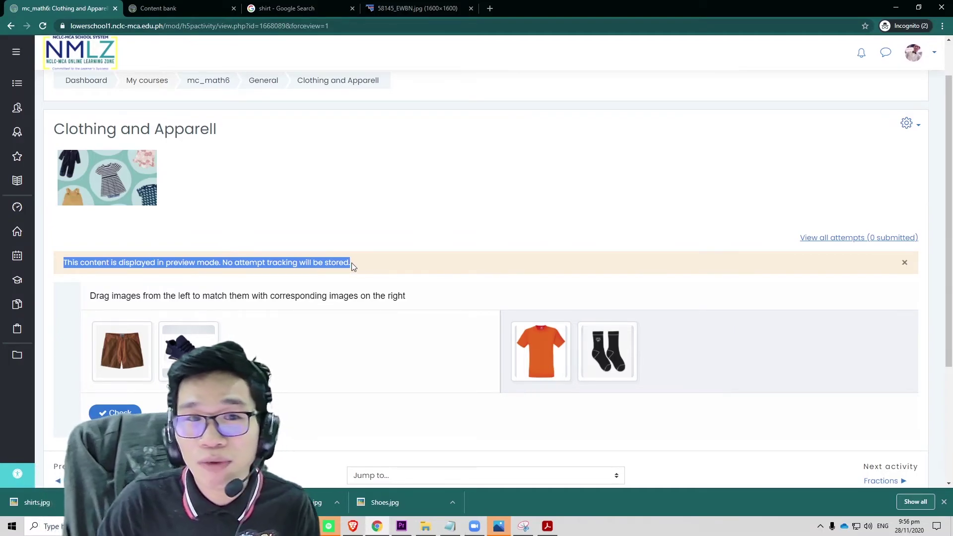
scroll(264, 225, down, 3)
scroll(265, 226, up, 3)
scroll(268, 213, up, 1)
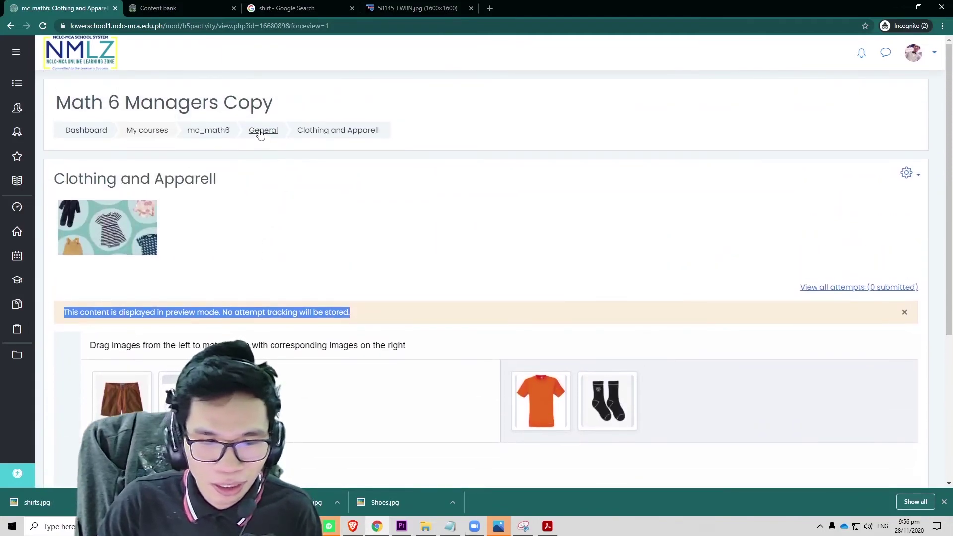
Return to the mc_math6 course page and locate the Clothing and Apparell activity
click(212, 135)
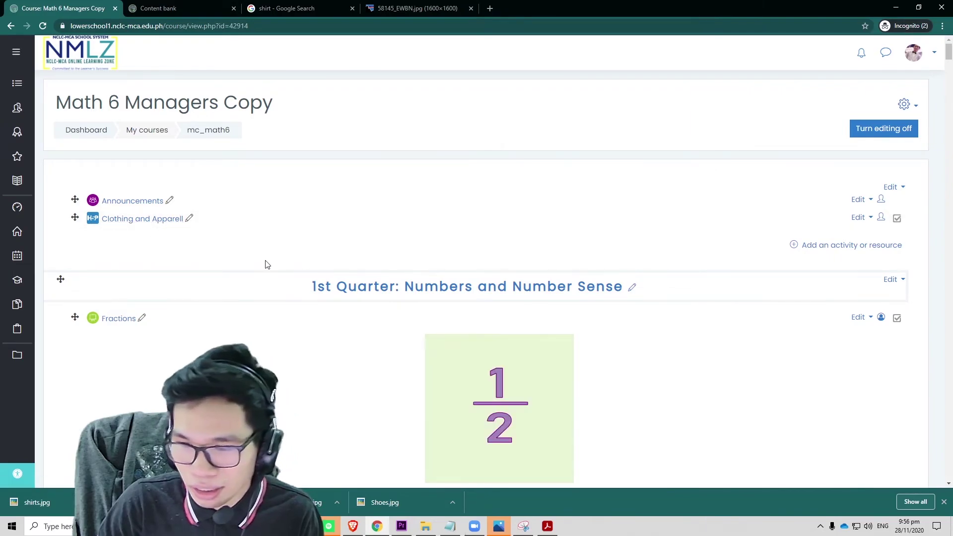
scroll(281, 244, down, 1)
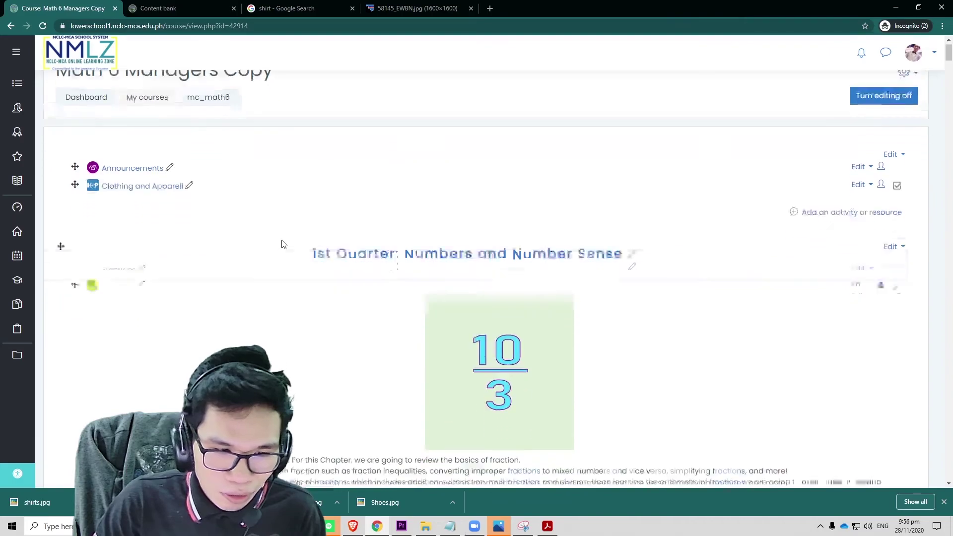
scroll(282, 243, up, 1)
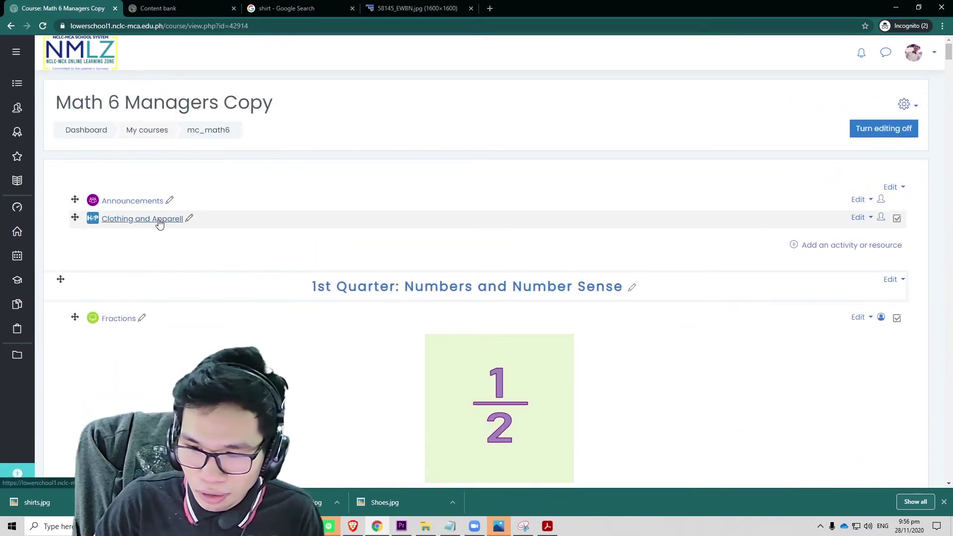
Edit the Clothing and Apparell activity's settings to display its description on the course page, then save and return to the course
click(863, 219)
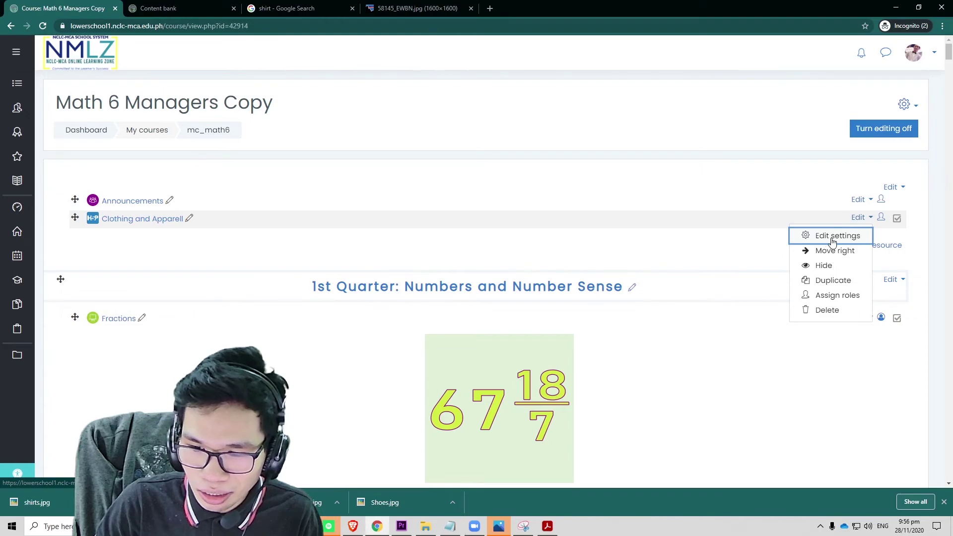
click(832, 242)
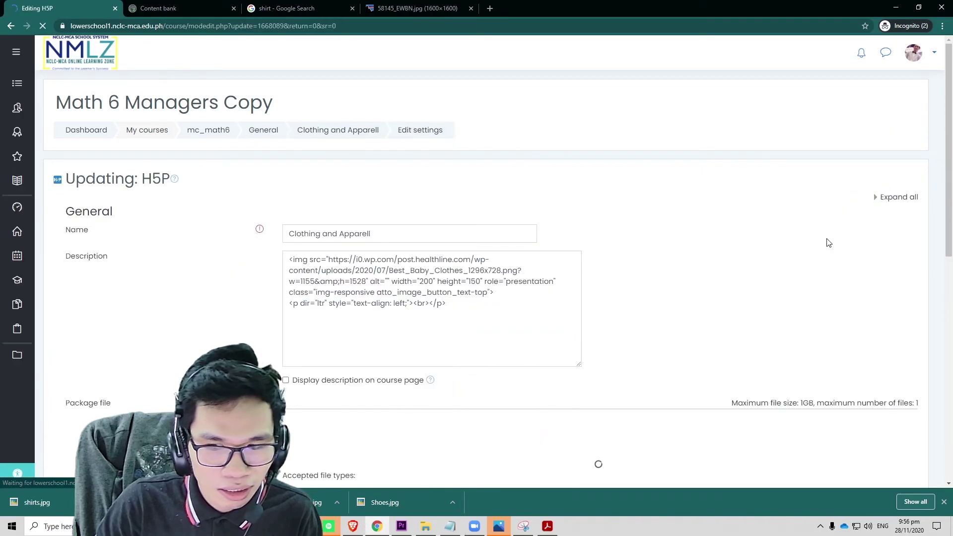
scroll(710, 261, down, 2)
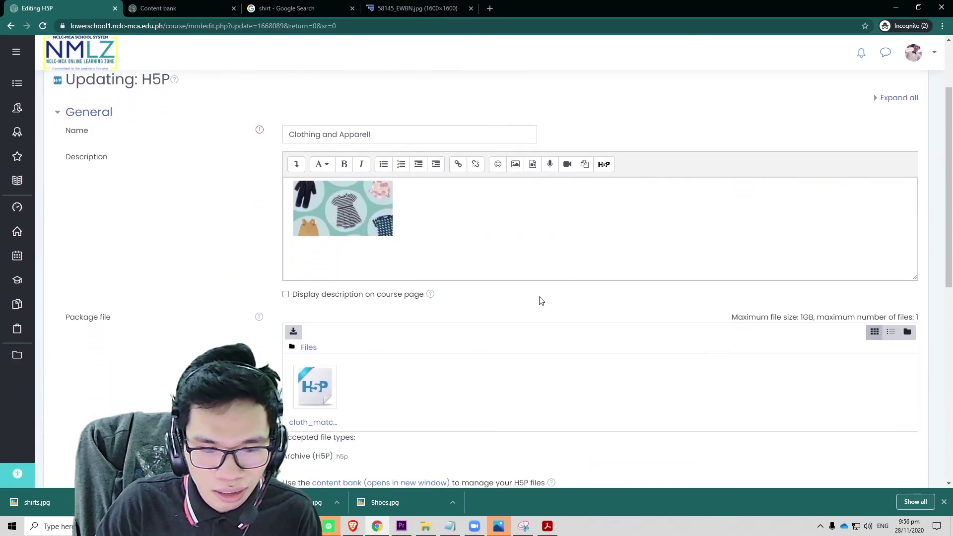
click(286, 295)
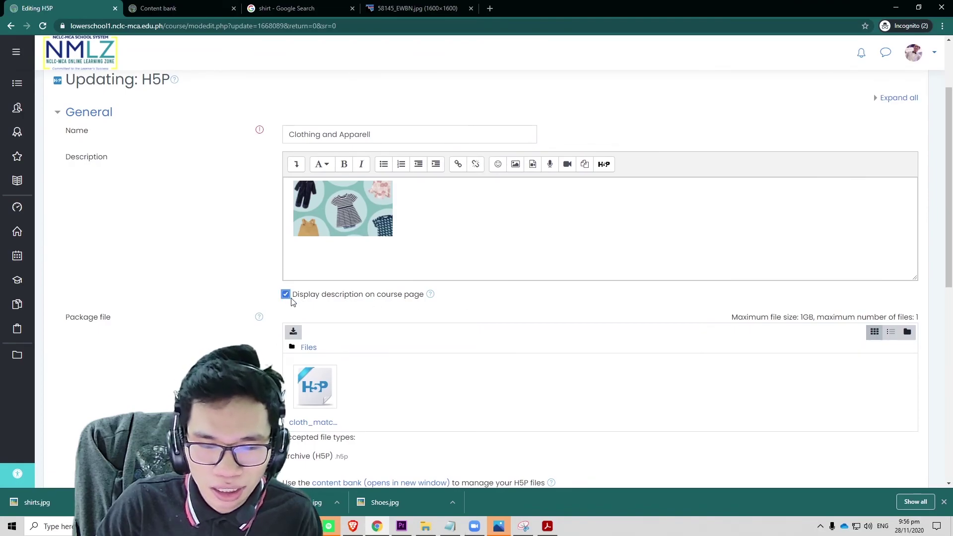
scroll(347, 298, down, 10)
click(368, 291)
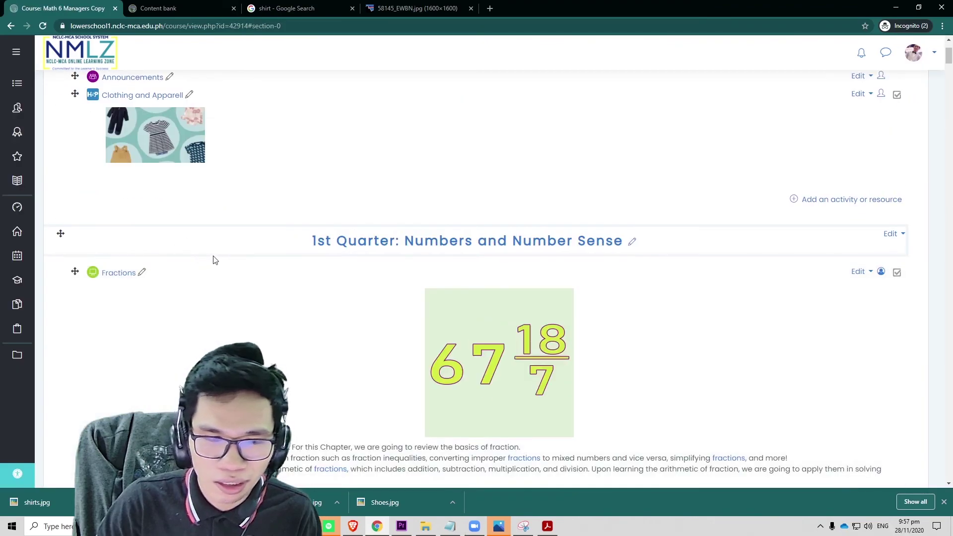
Turn course editing off to check how the activity's description image looks on the course page, then turn editing back on
scroll(325, 240, up, 3)
click(861, 128)
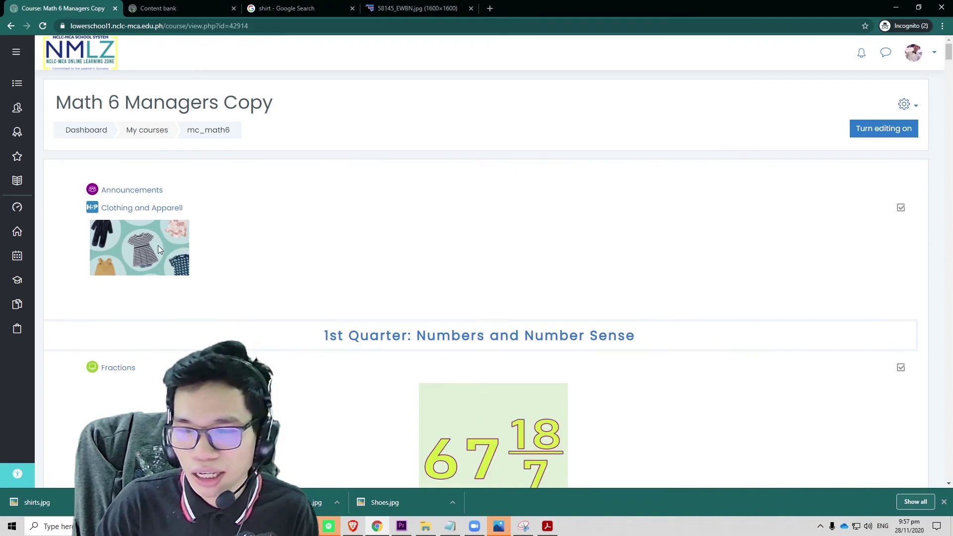
click(883, 128)
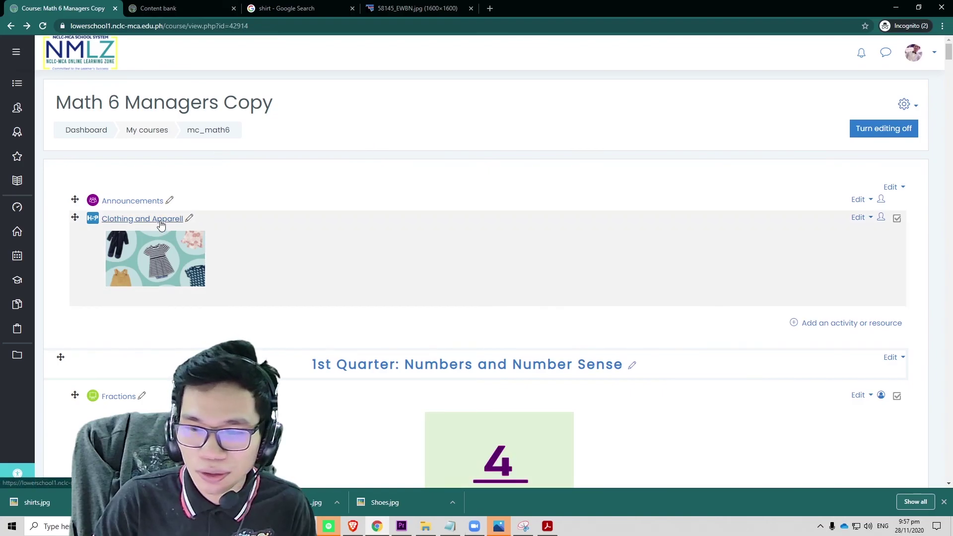
Hide the Clothing and Apparell activity from students
click(864, 221)
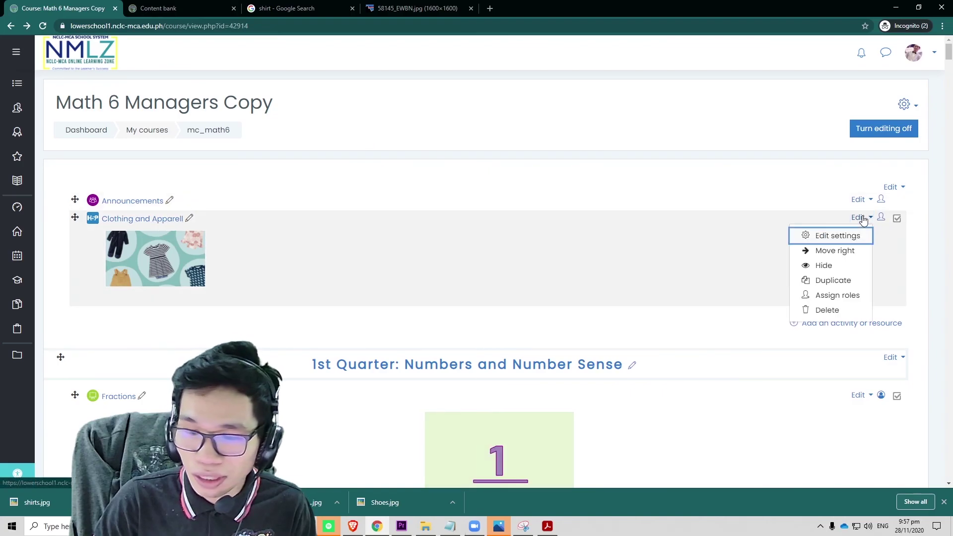
click(825, 267)
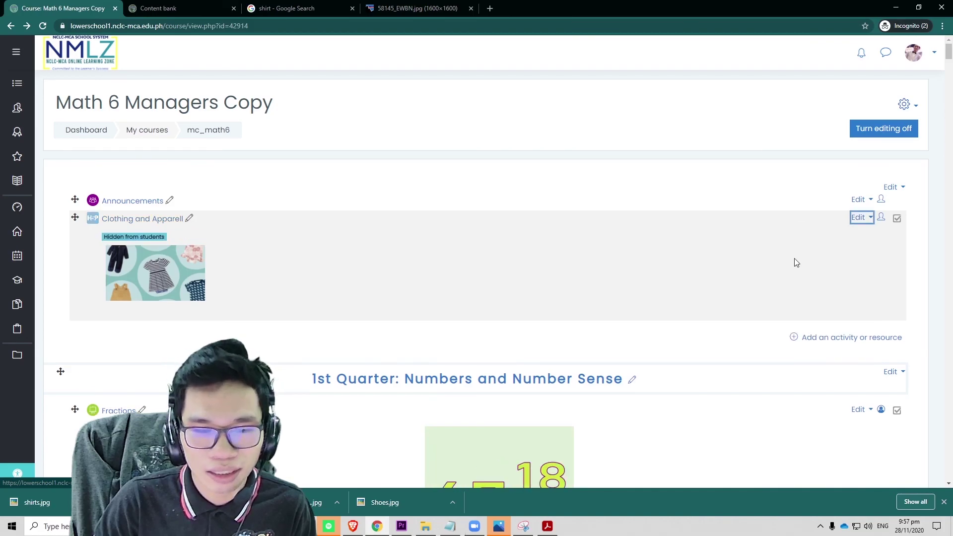